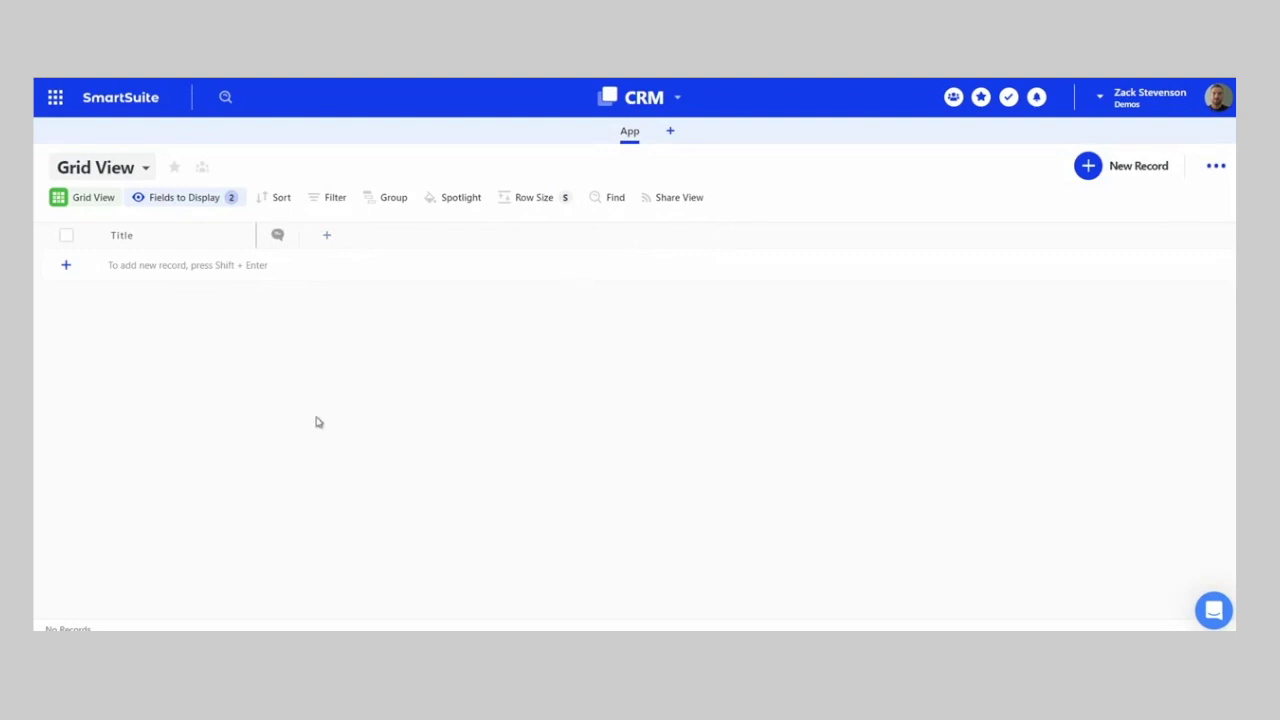
- Rename the CRM solution's empty app tab from 'App' to 'Leads'
click(644, 136)
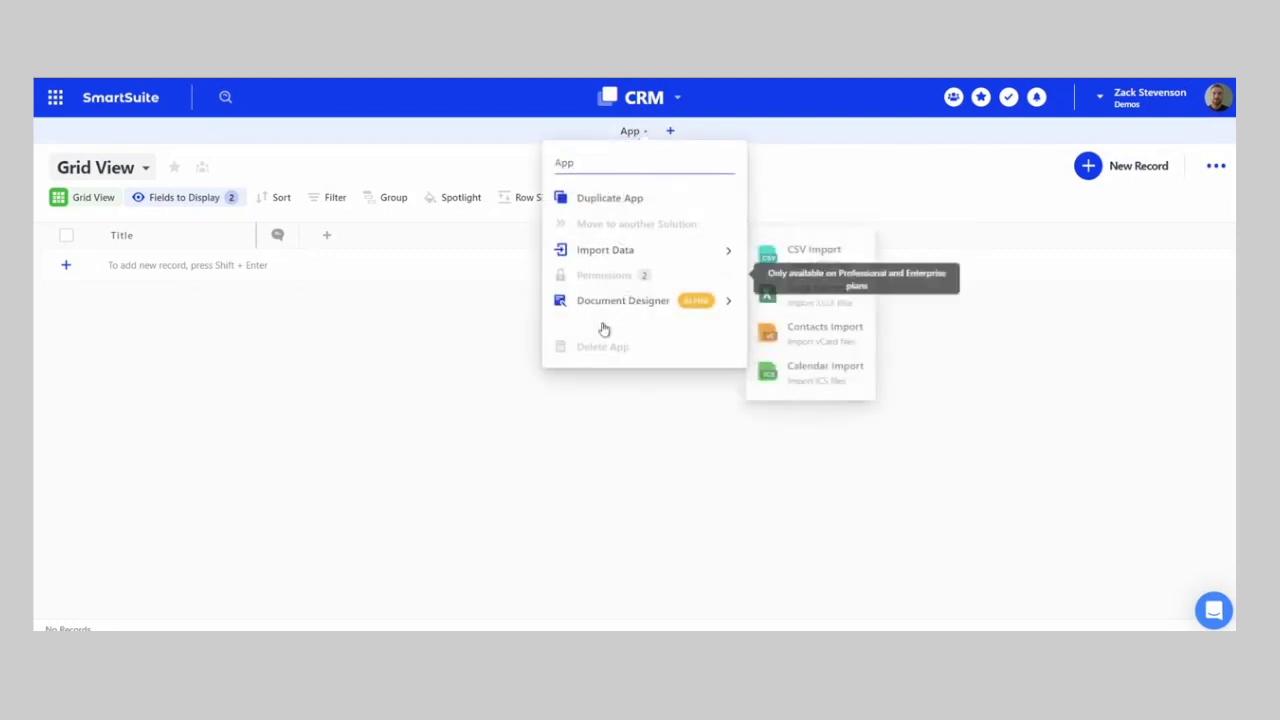
drag(576, 160, 551, 146)
key(BackSpace)
text(Leads)
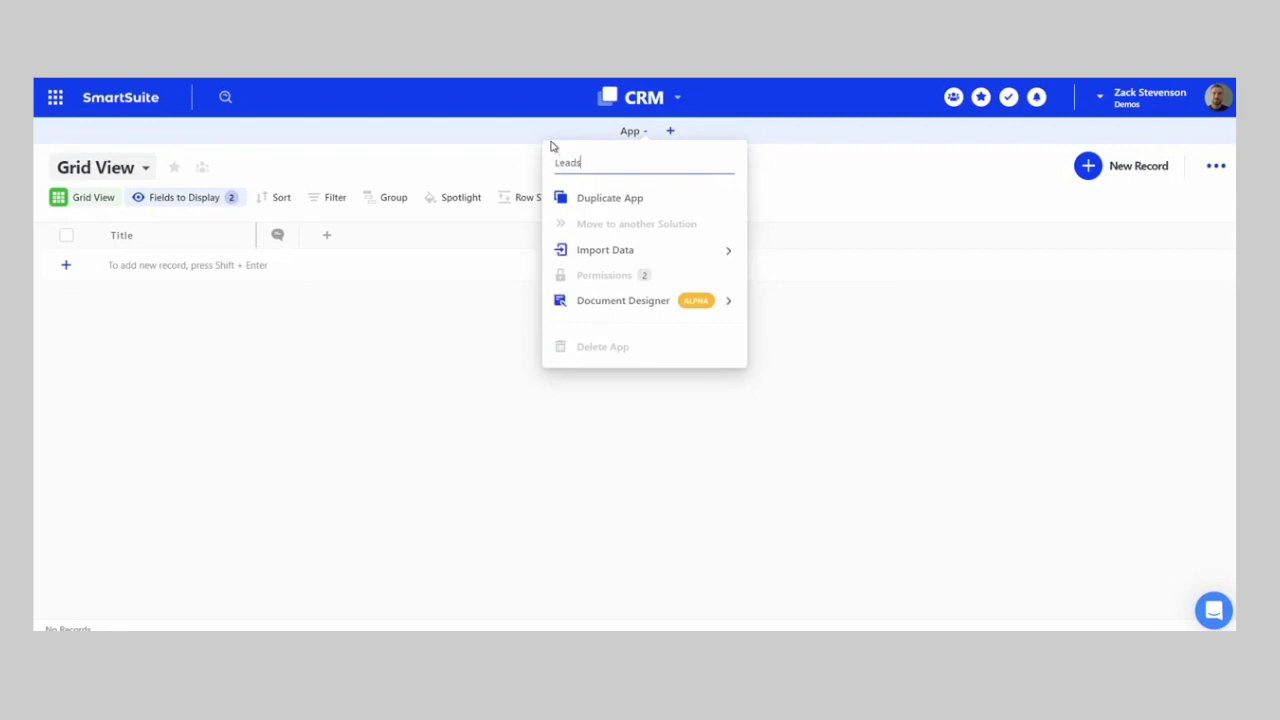
click(474, 449)
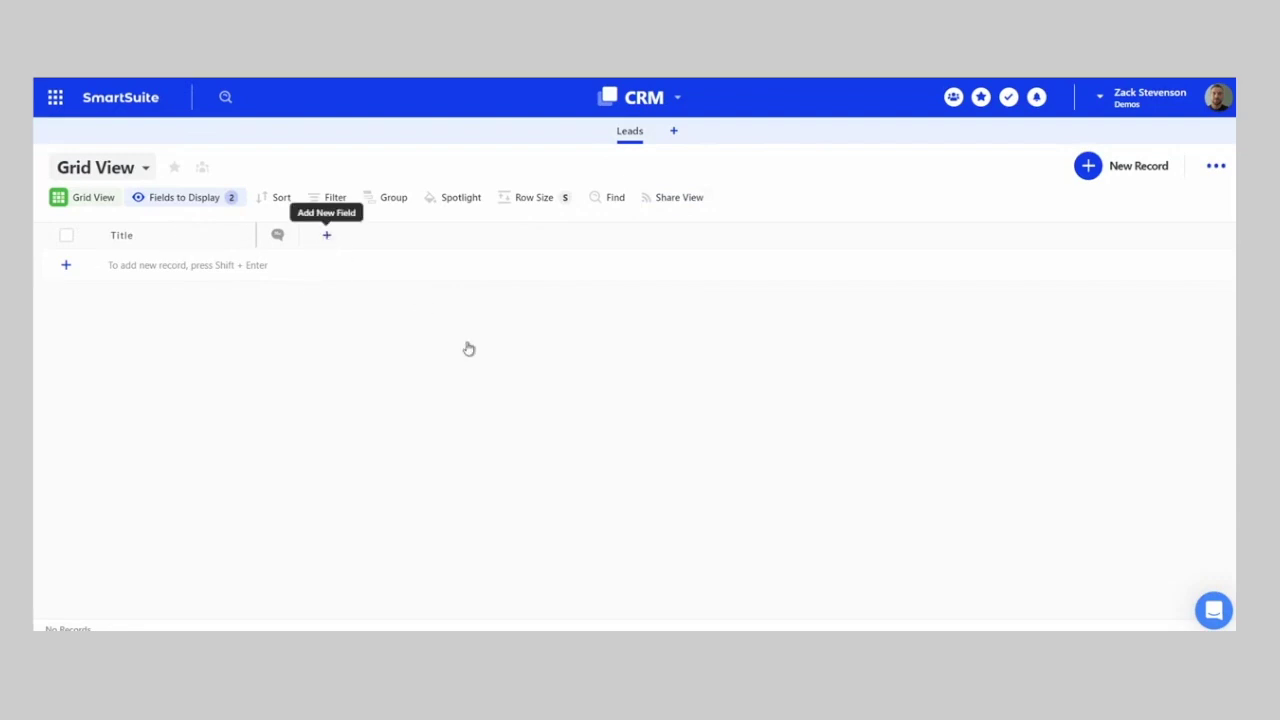
mouse_move(471, 351)
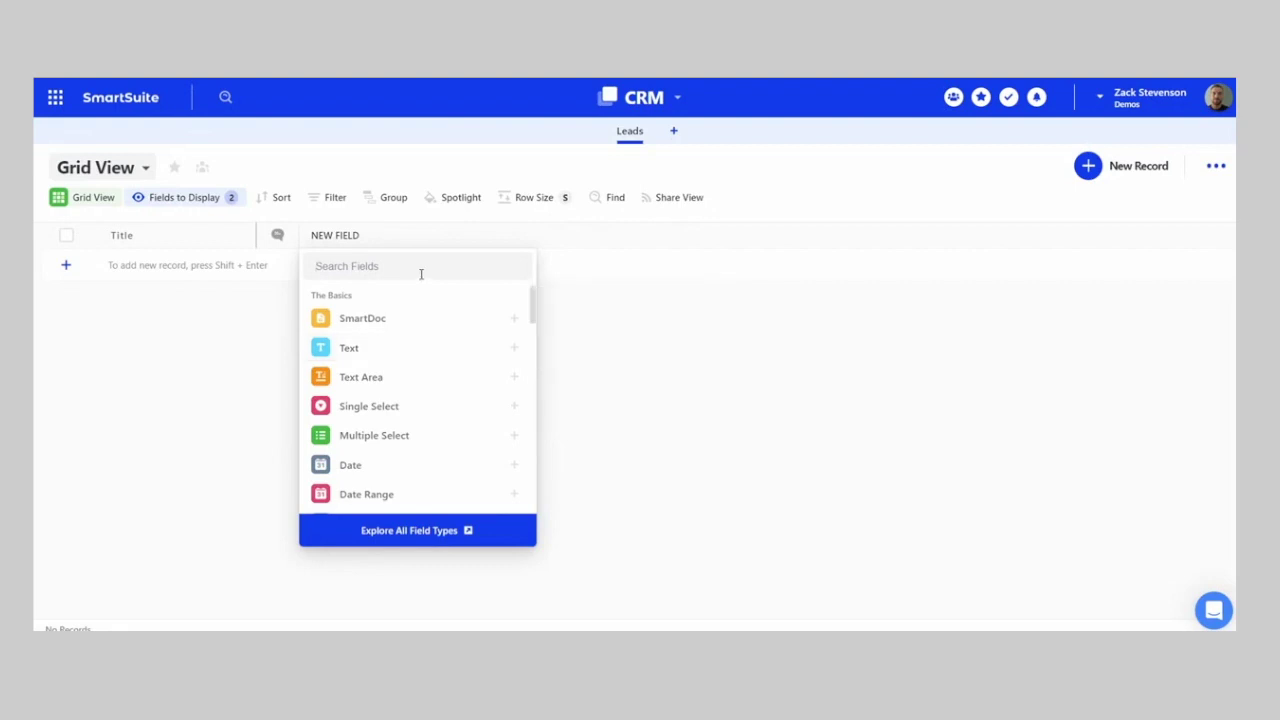
- Add a Full Name field to the Leads table
text(ful)
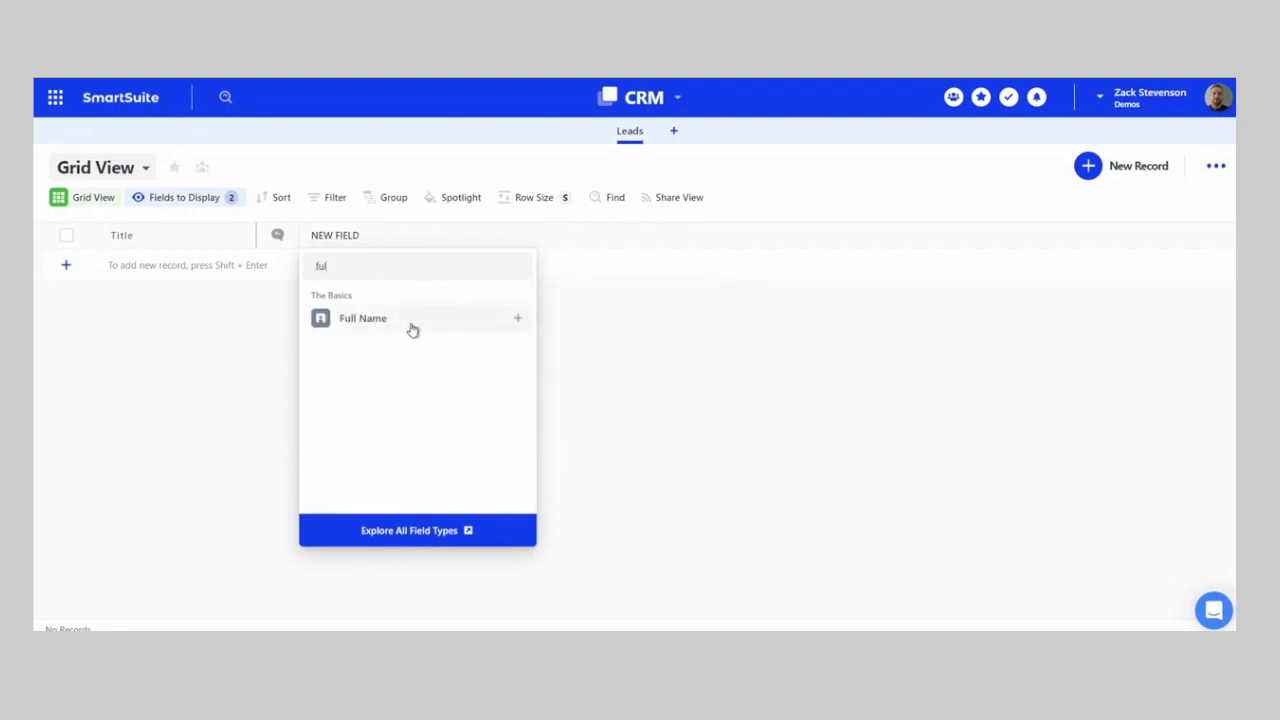
click(413, 328)
click(484, 606)
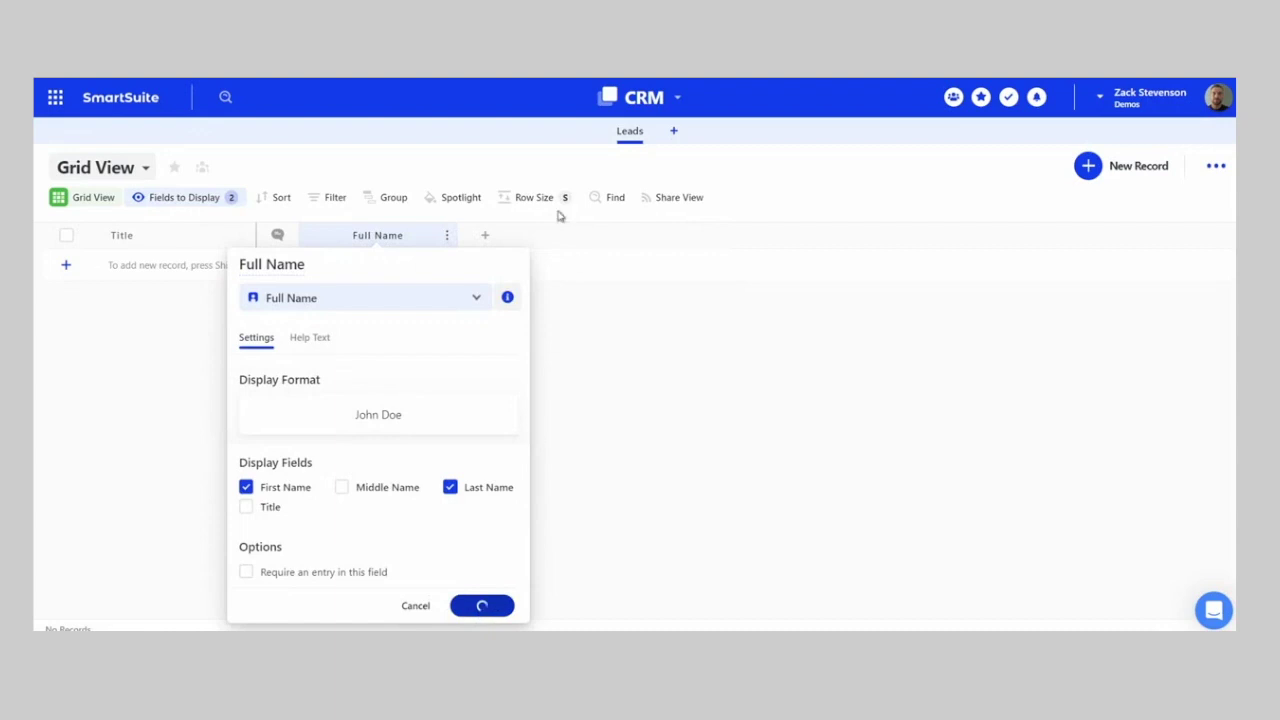
- Start a new Text field and name it 'Company Name'
click(484, 239)
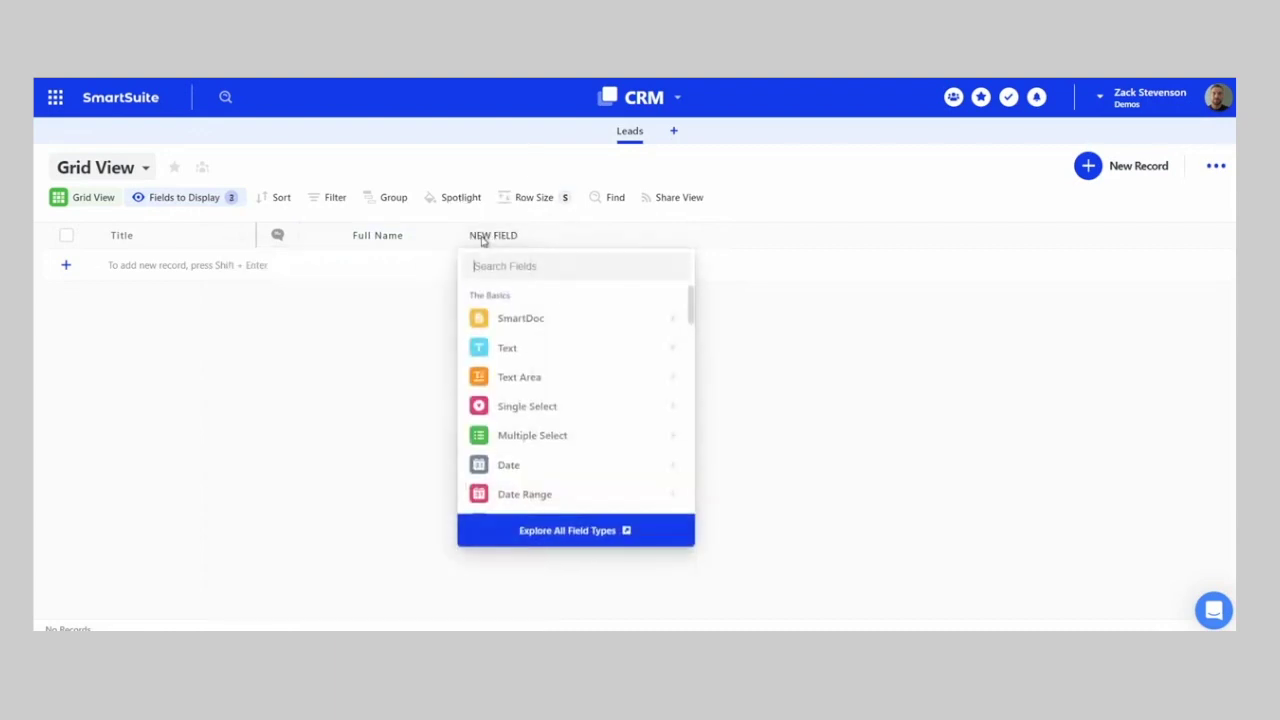
click(520, 349)
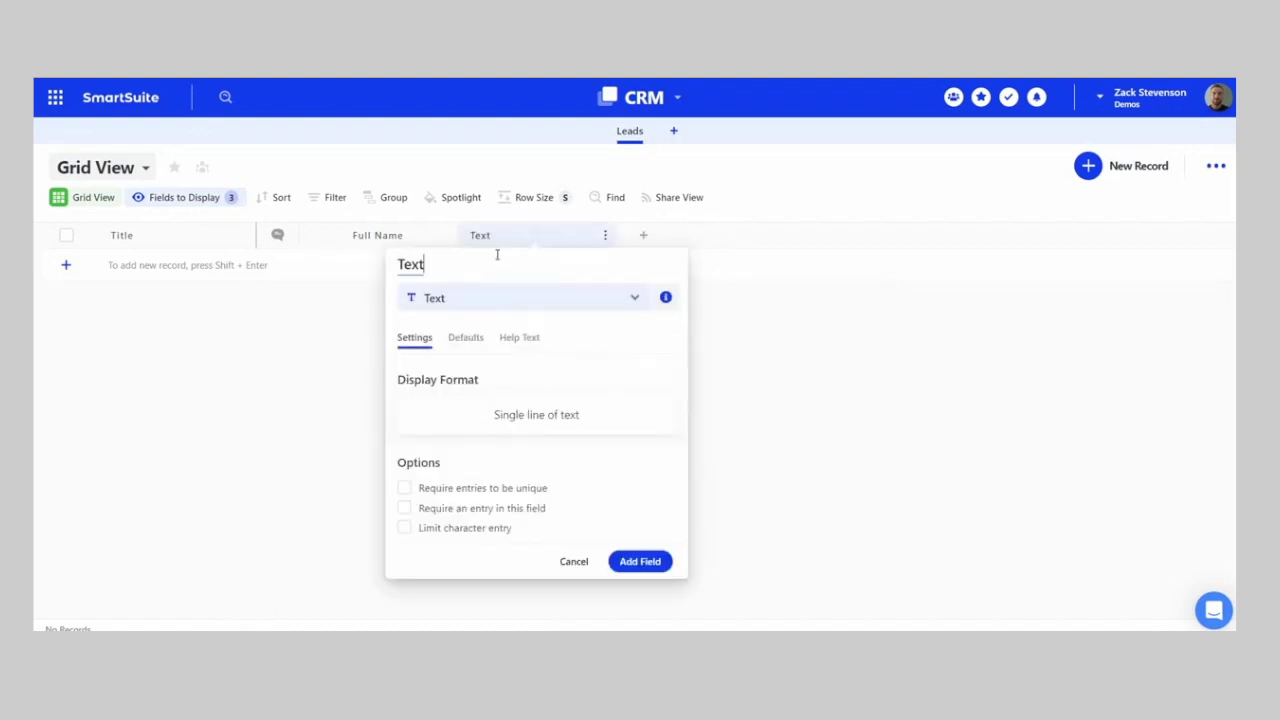
key(BackSpace)
key(BackSpace)
key(BackSpace)
key(BackSpace)
text(Company Name)
- Save Company Name, then add a Status field and delete its four default statuses
click(640, 561)
click(643, 235)
text(sta)
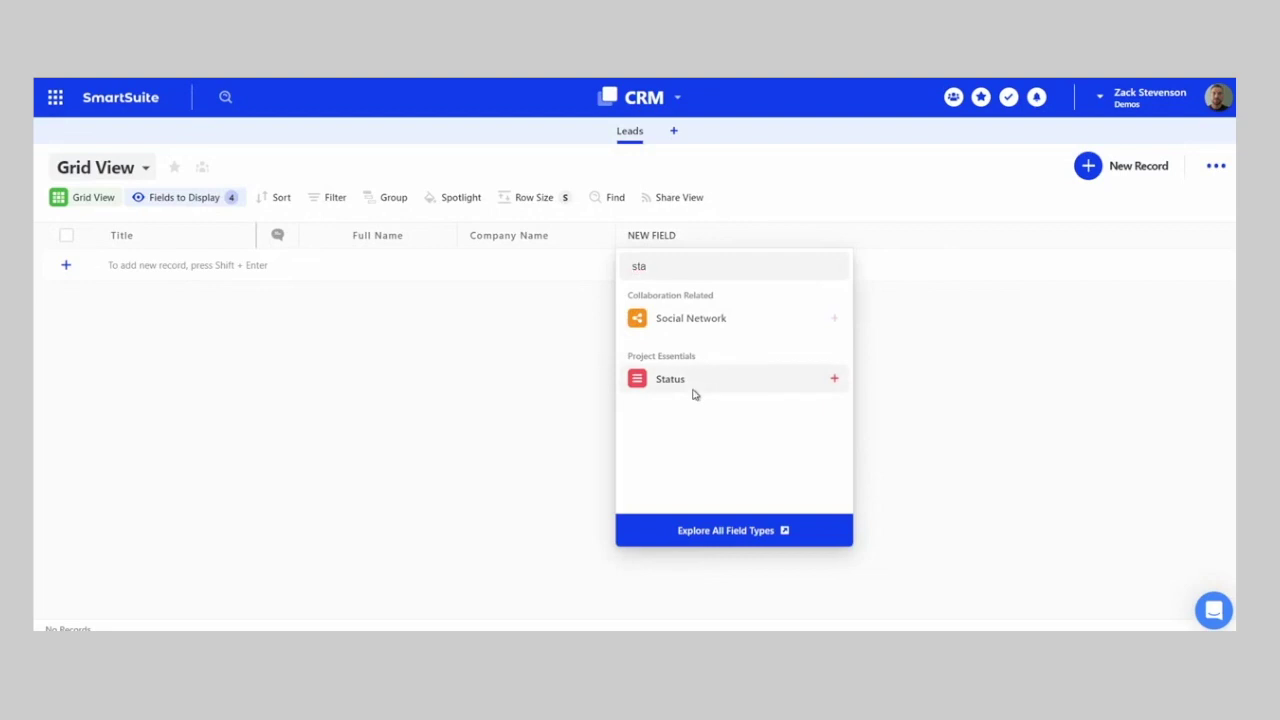
click(691, 390)
scroll(760, 450, down, 2)
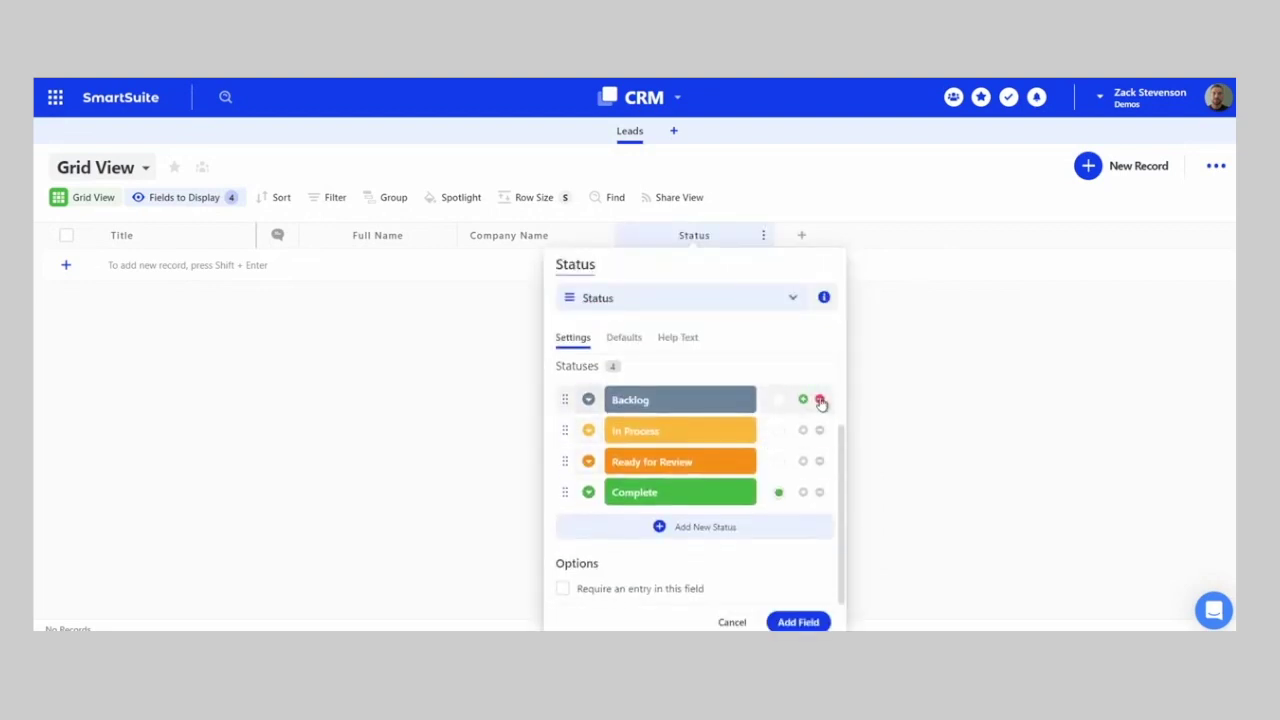
click(819, 400)
click(819, 431)
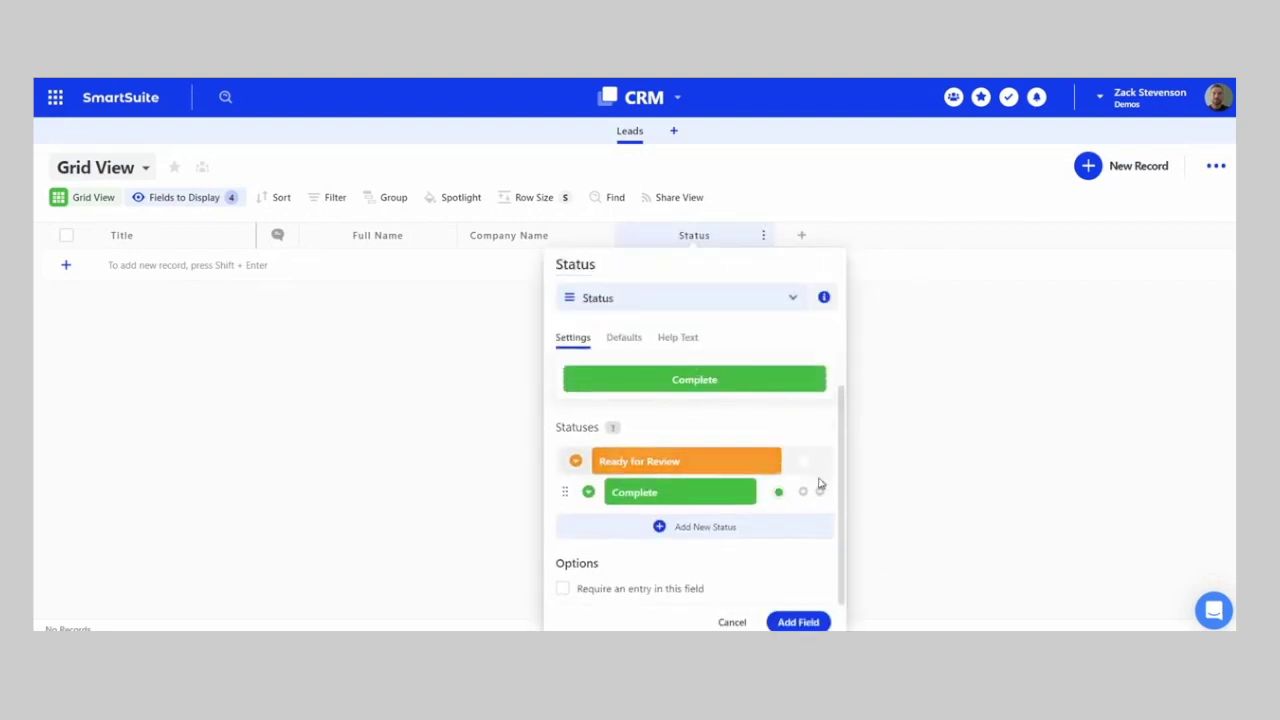
click(819, 463)
click(819, 491)
- Add the statuses New, Contacted, Proposal, Closed - Won and Closed - Lost
click(713, 494)
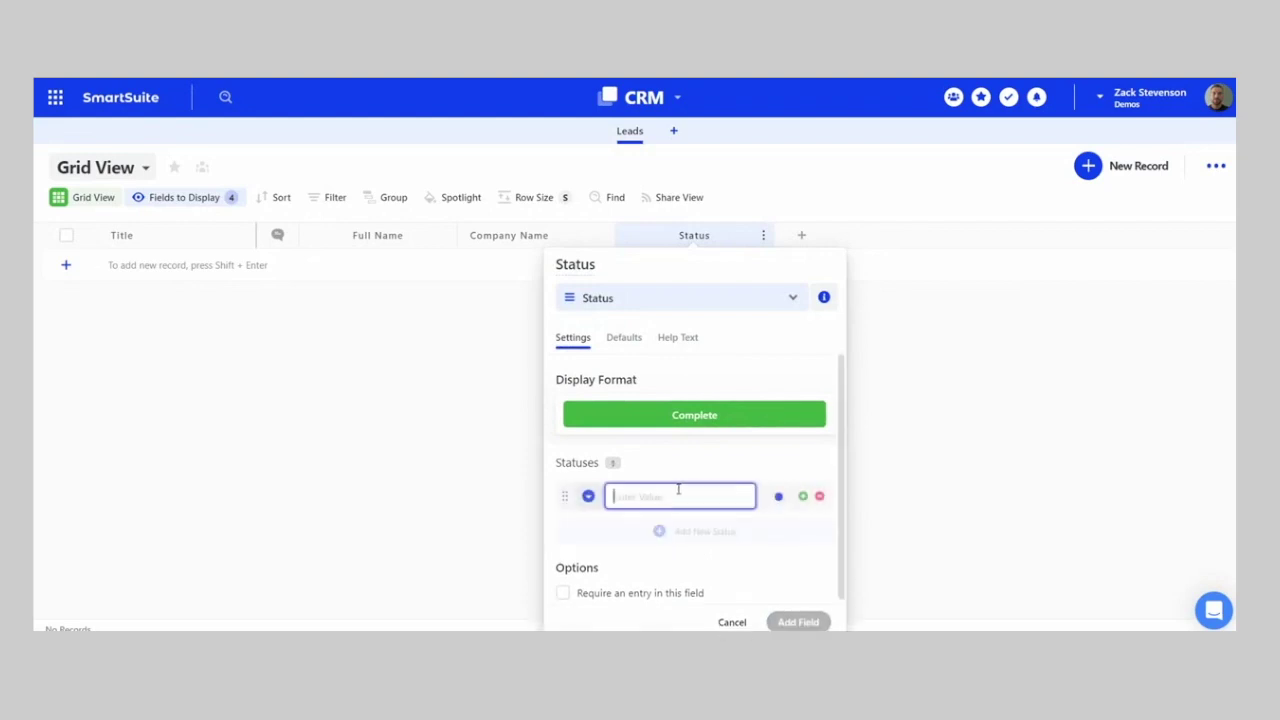
text(New)
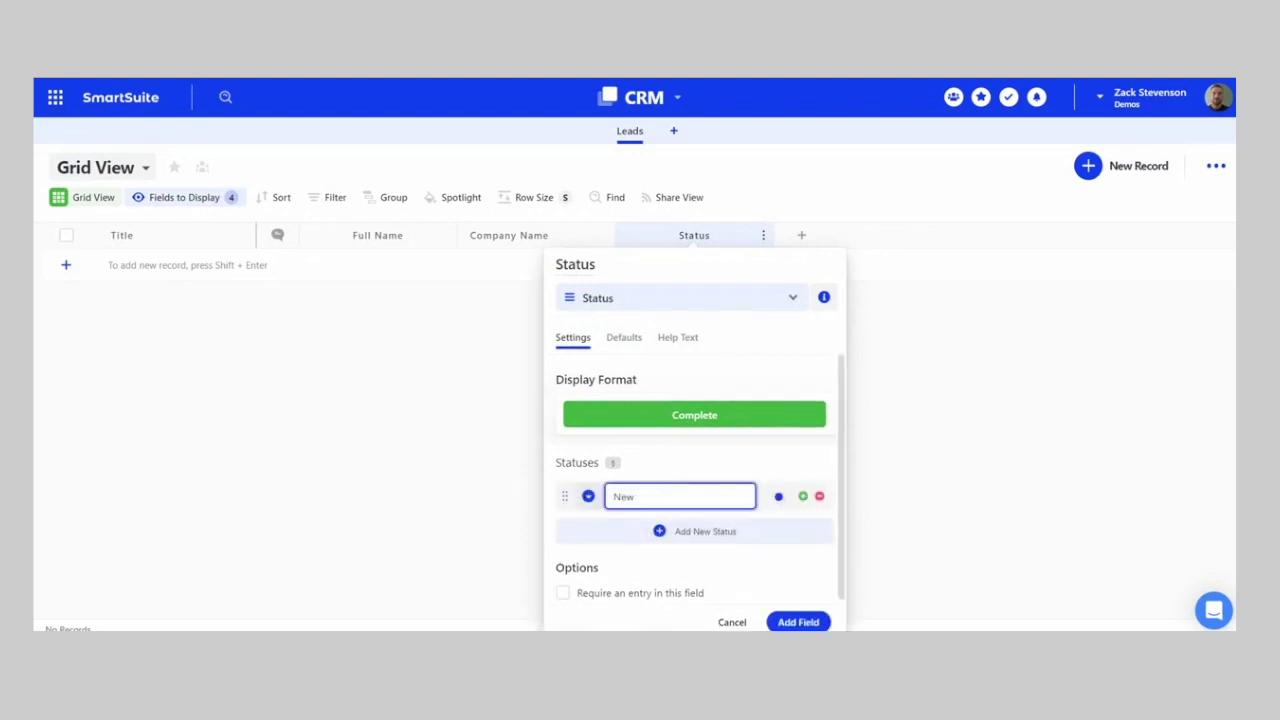
key(Return)
text(Contacted)
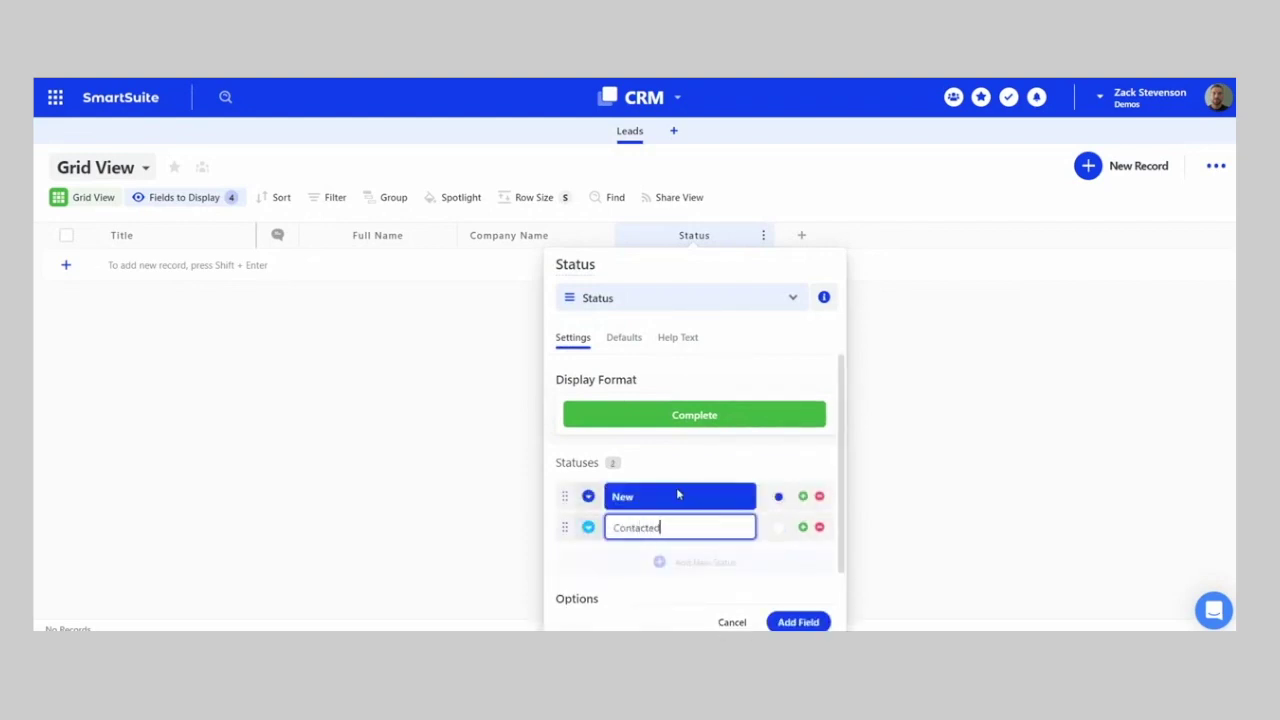
key(Return)
text(Proposal)
key(Return)
text(Clo)
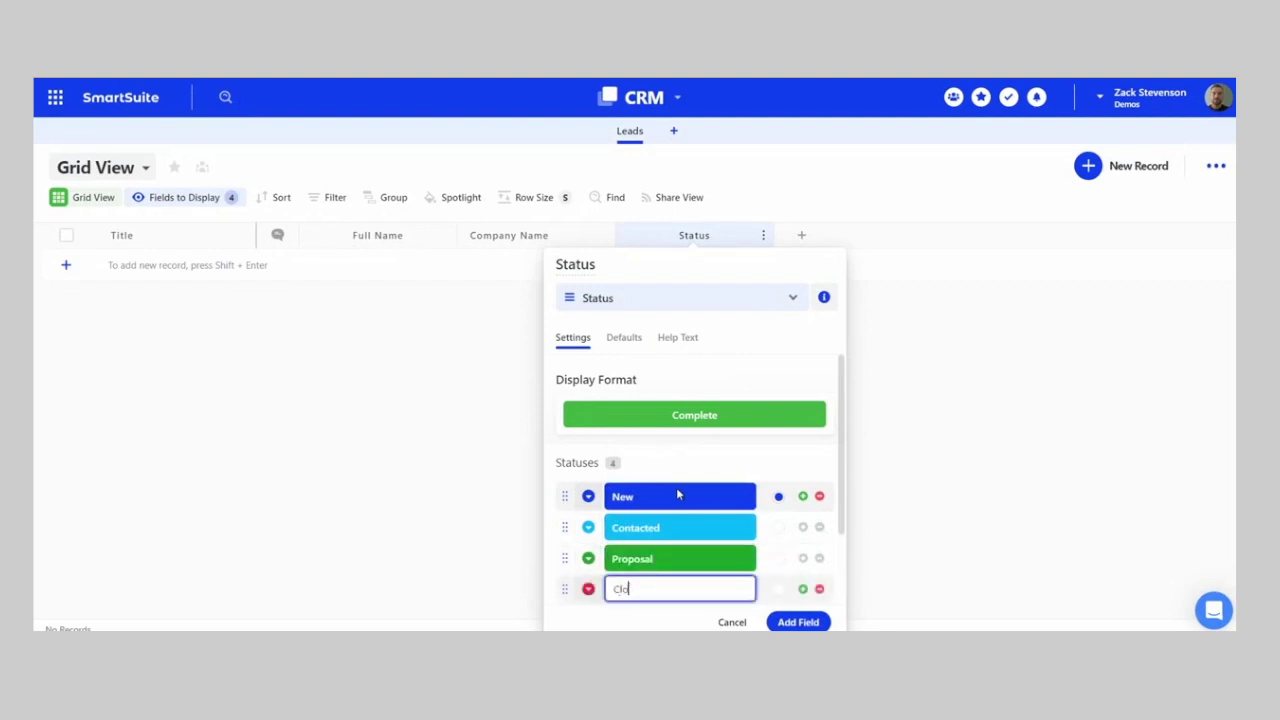
text(sed - Won)
key(Return)
text(Close)
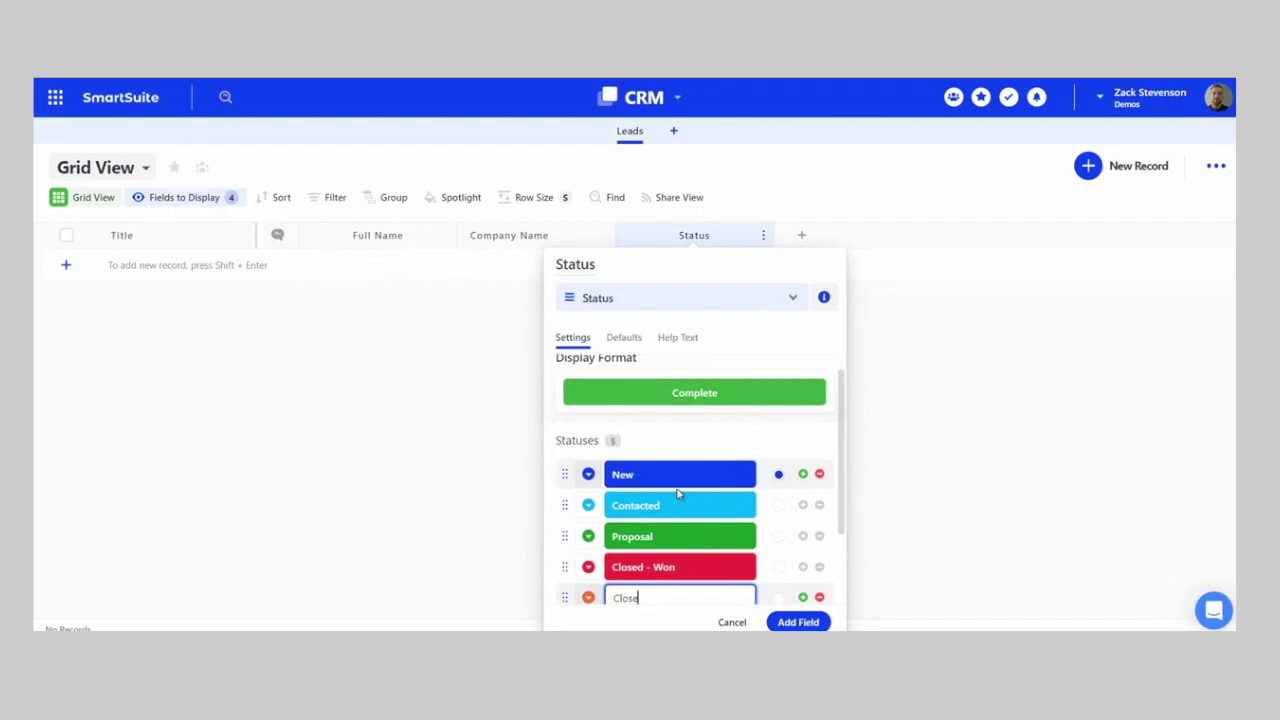
text(d - Lost)
key(Return)
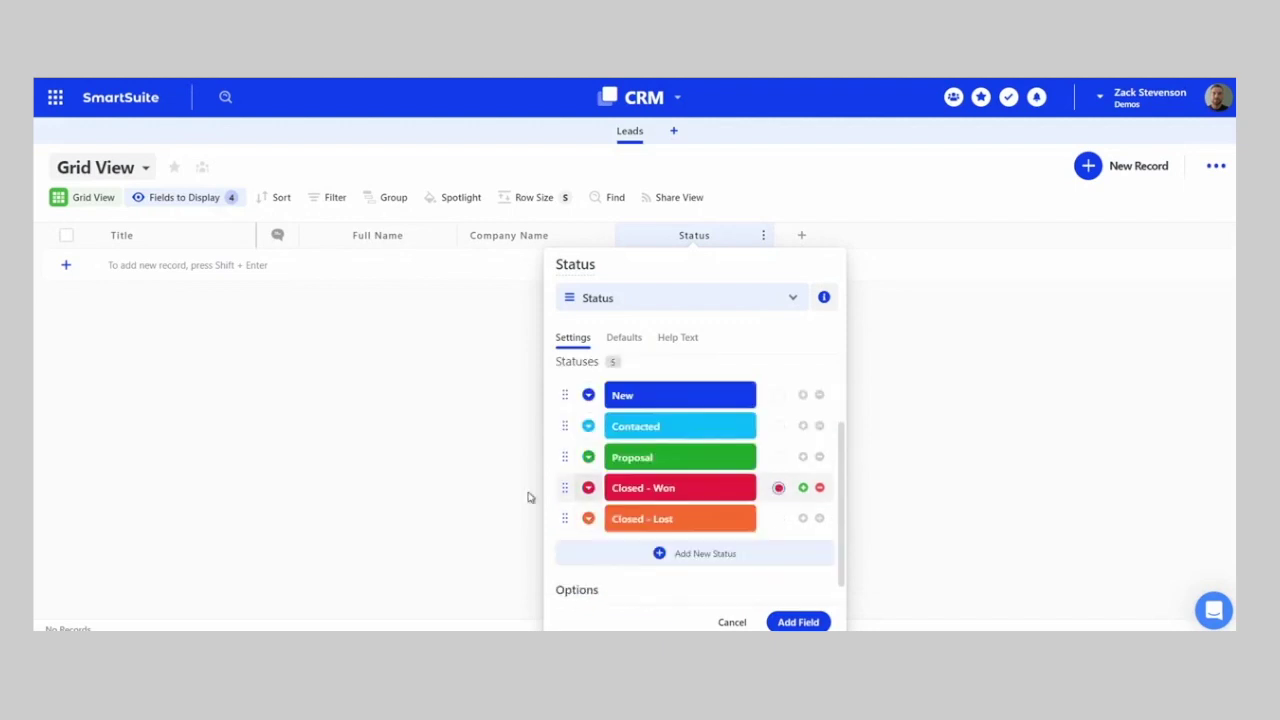
- Colour the statuses: Closed - Won green, Closed - Lost red, Proposal orange, Contacted and New blue
click(588, 488)
click(665, 347)
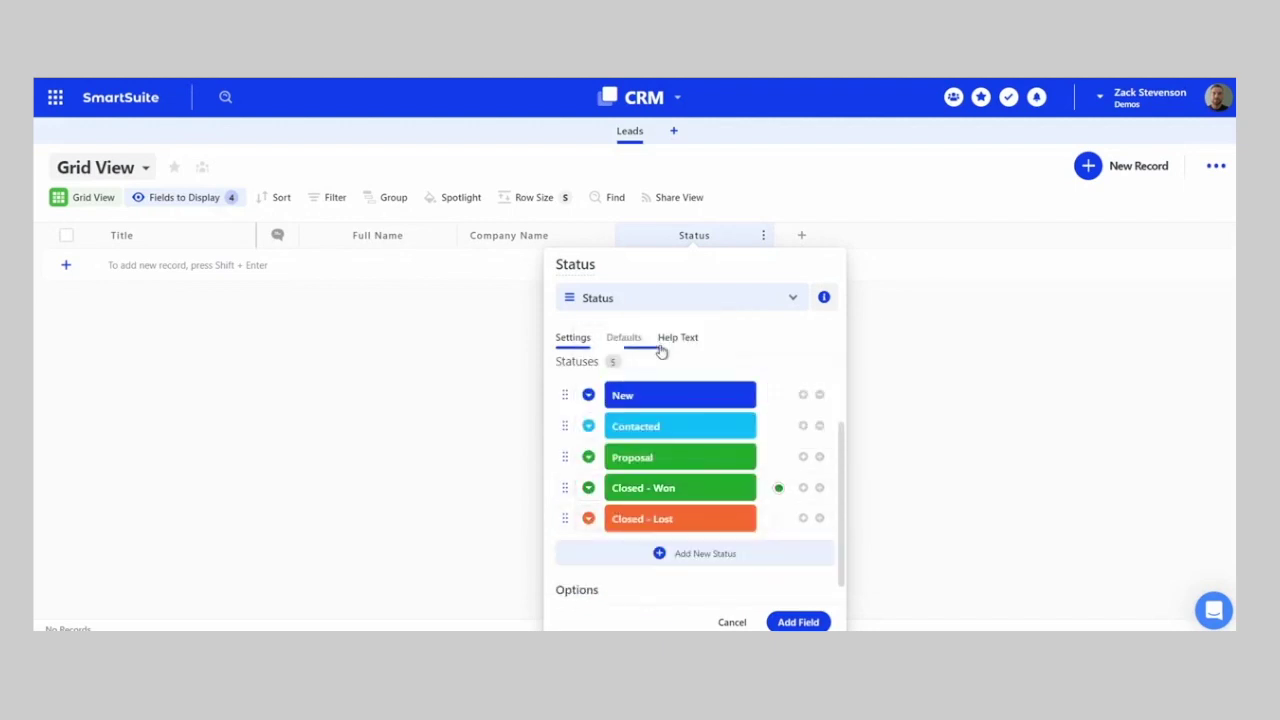
click(670, 340)
click(573, 337)
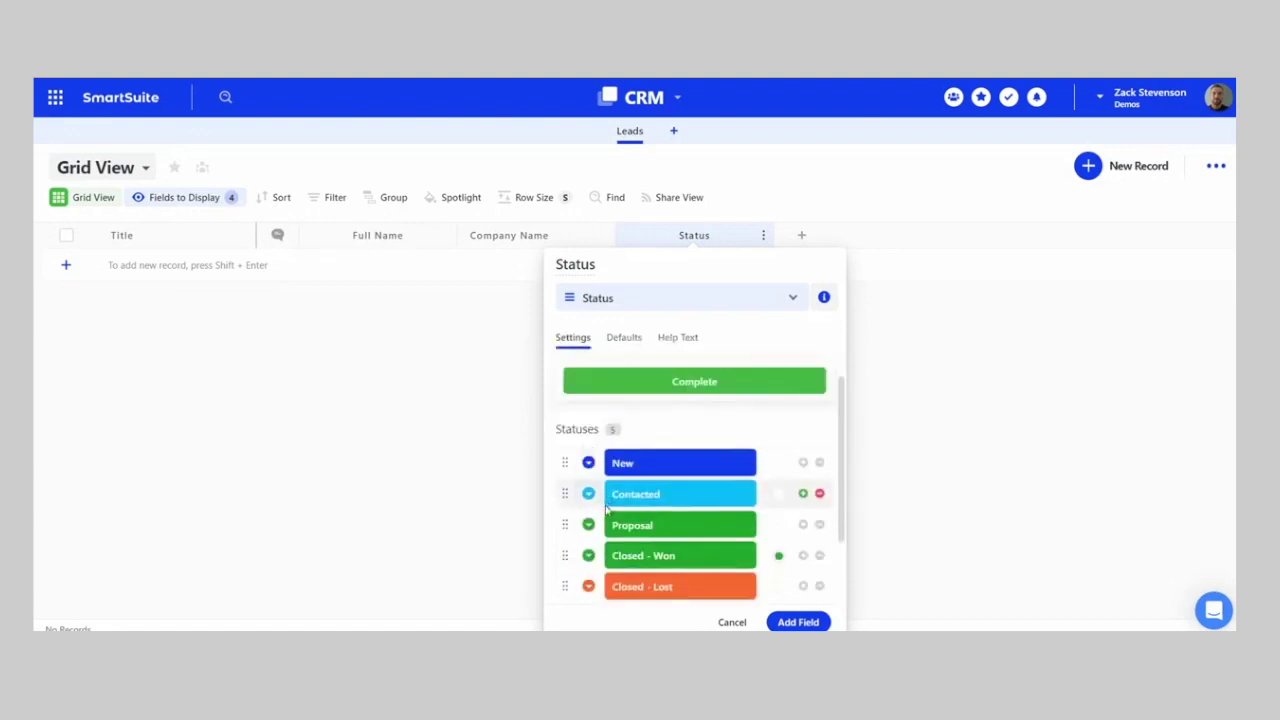
scroll(600, 500, down, 2)
click(588, 490)
click(698, 353)
click(588, 430)
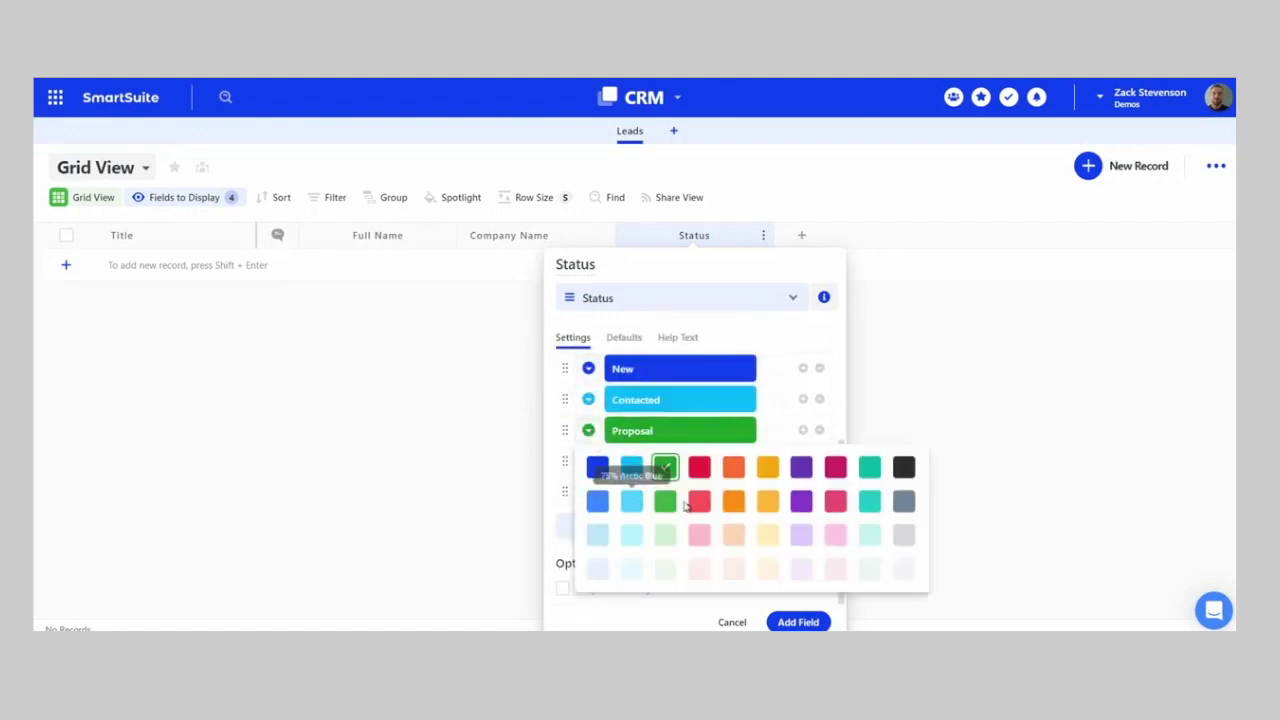
click(733, 467)
click(588, 399)
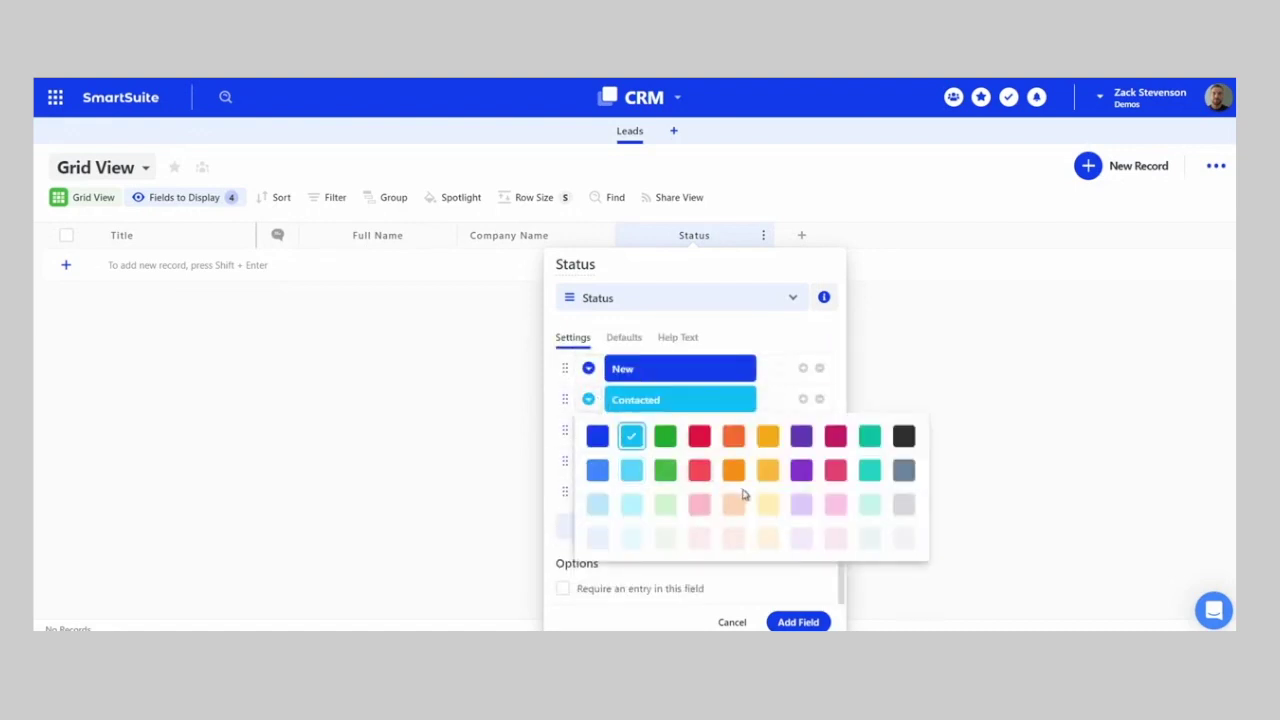
click(588, 368)
click(597, 471)
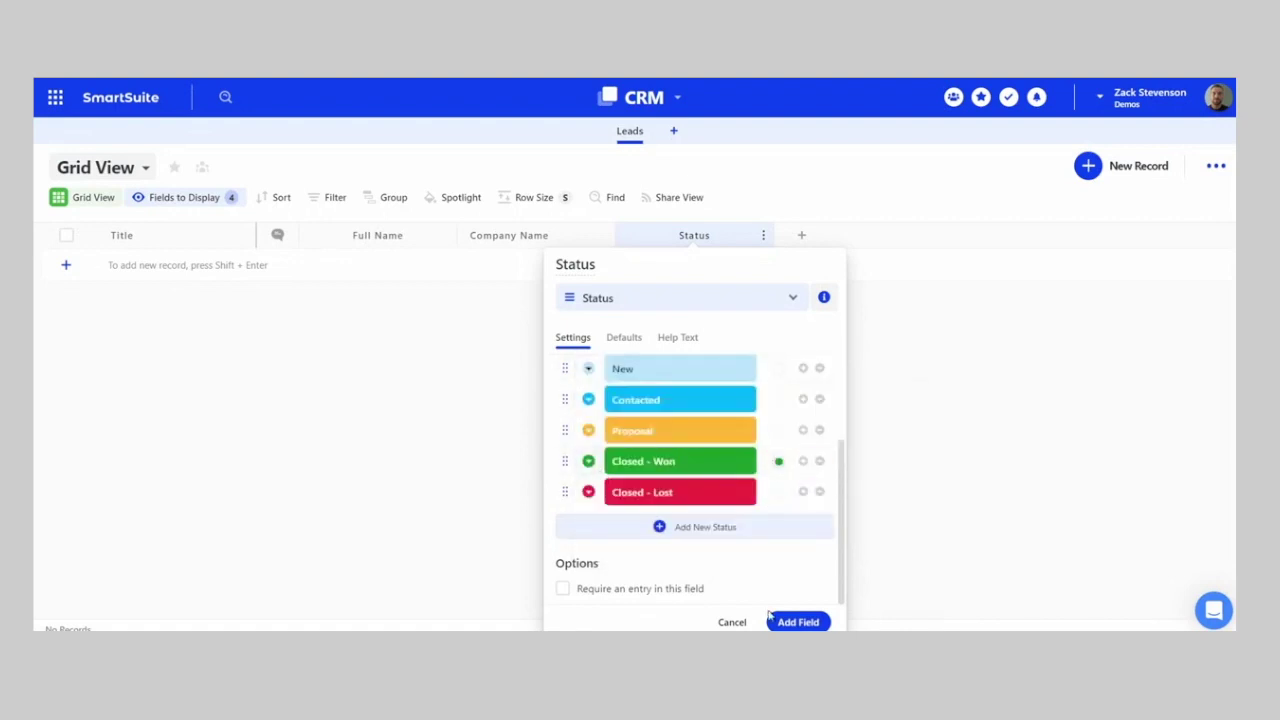
- Set New as the default status and save the Status field
click(625, 337)
click(628, 412)
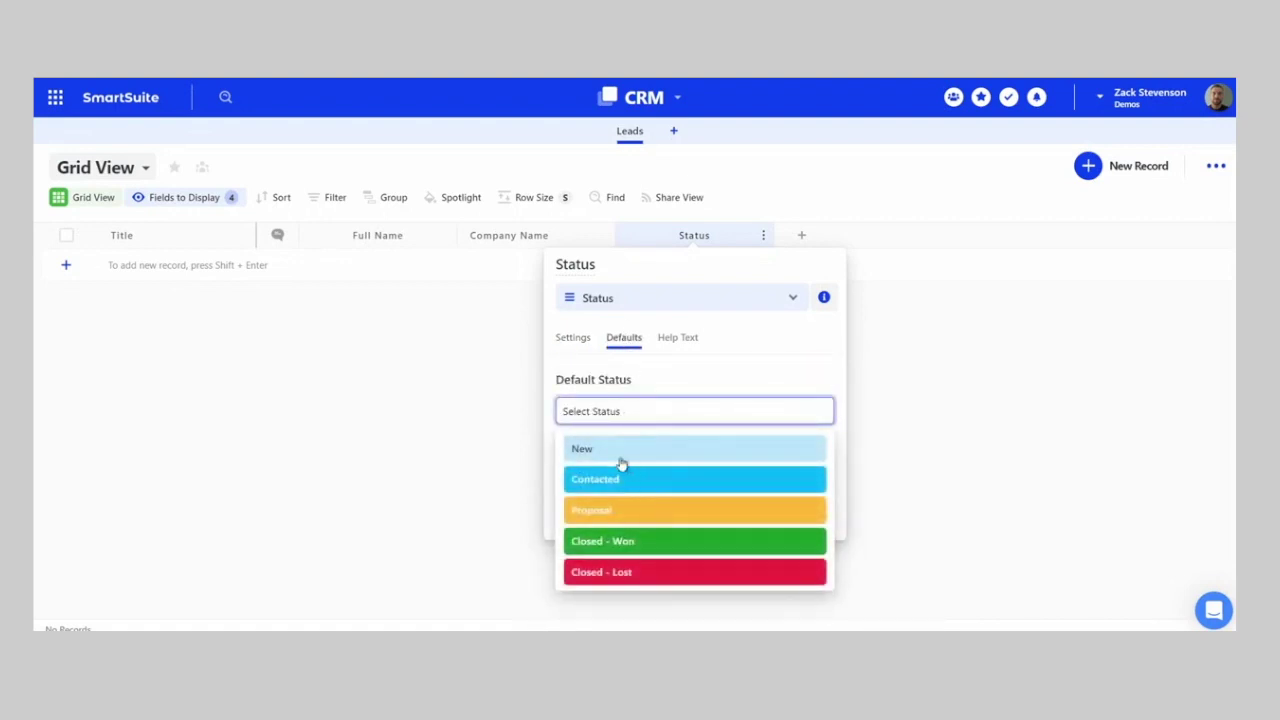
click(616, 453)
click(793, 526)
- Add Email and Phone fields to the Leads table
text(email)
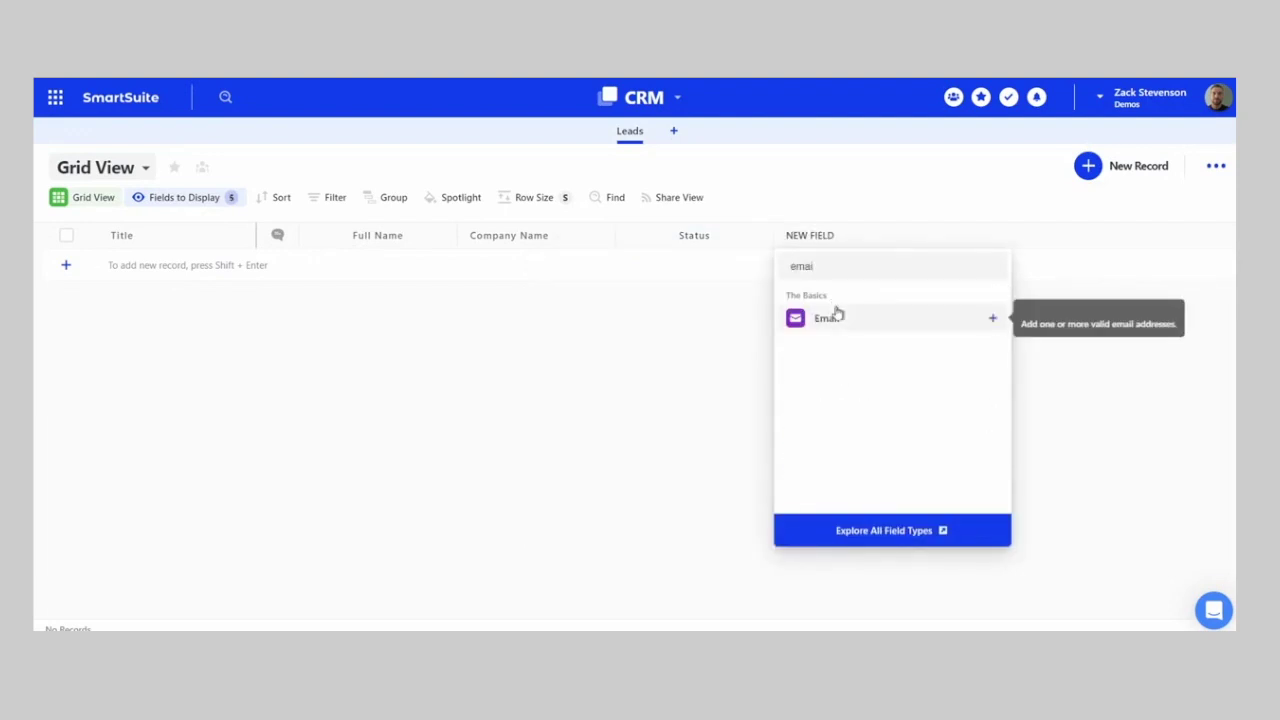
click(834, 313)
click(957, 590)
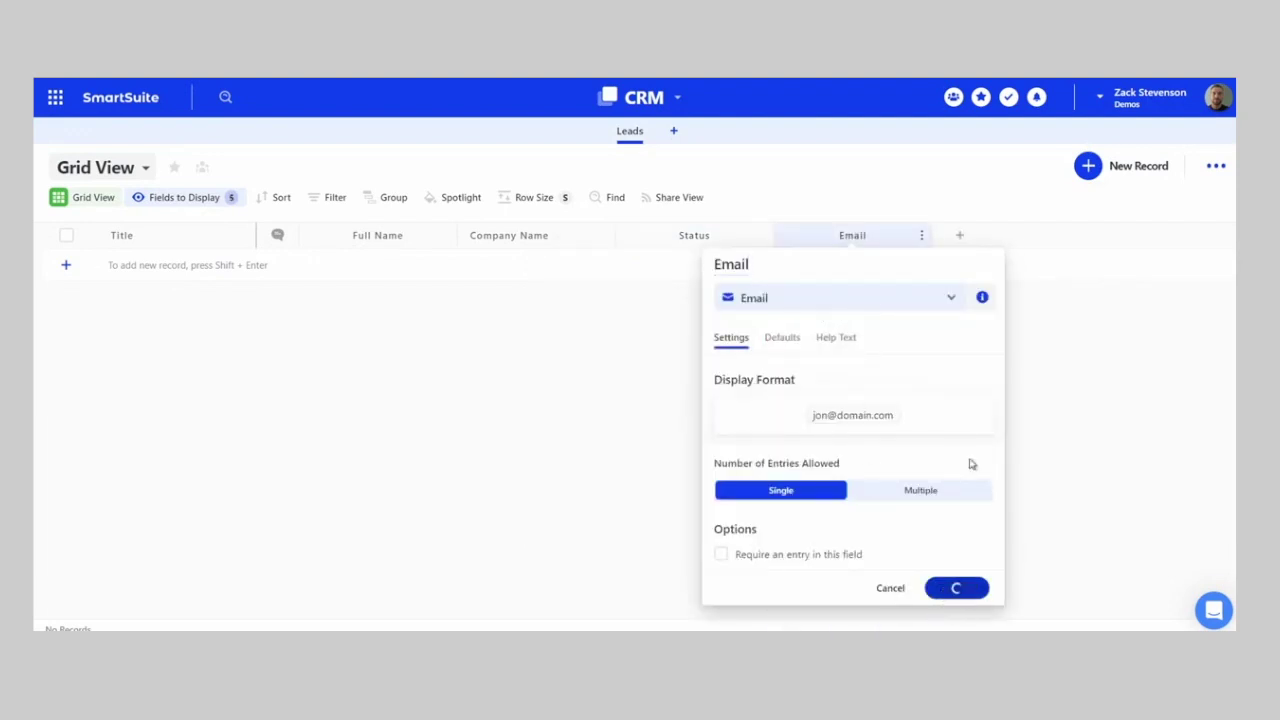
click(959, 238)
text(Phone)
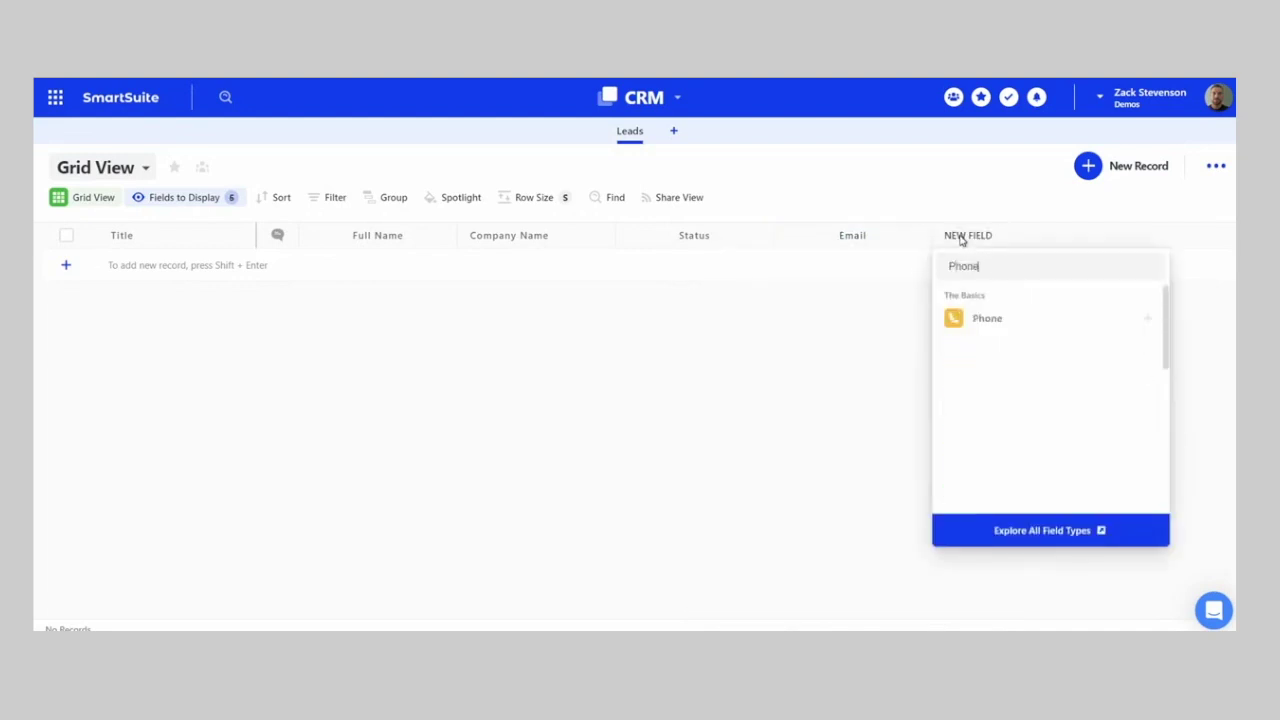
click(976, 320)
click(1108, 587)
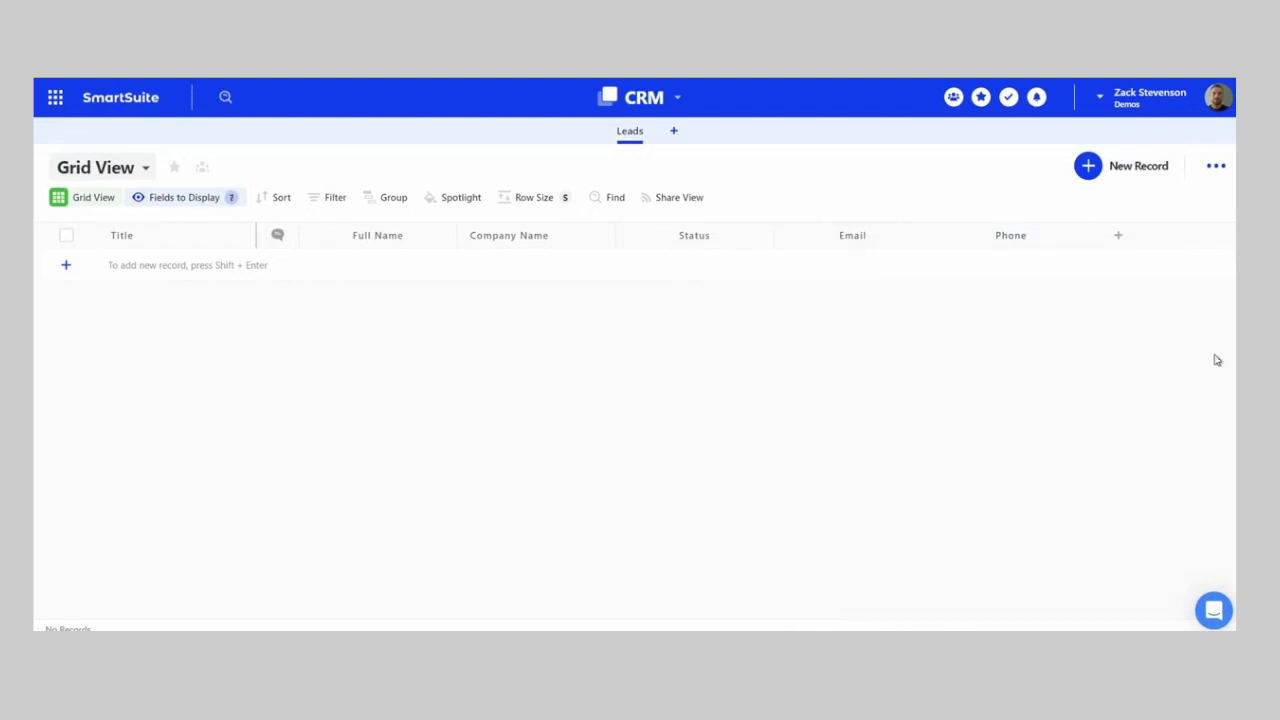
- Add a SmartDoc field named Notes, then start a Single Select field
click(1118, 235)
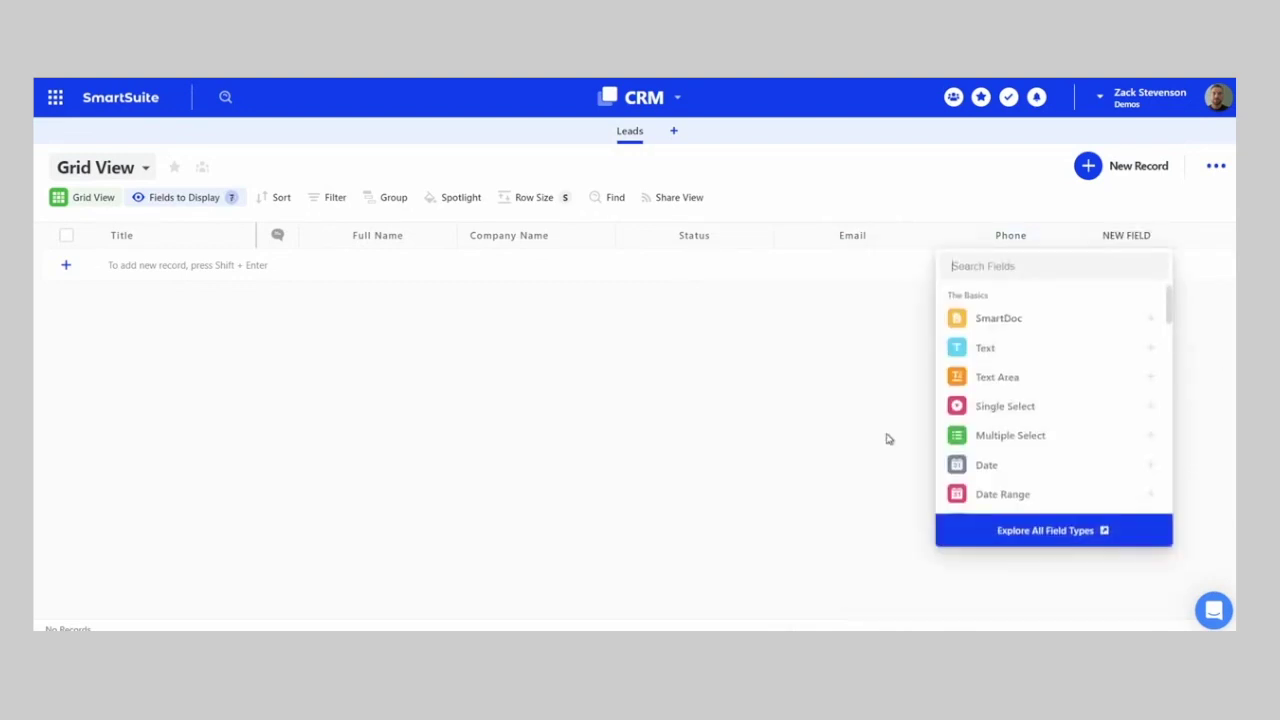
click(1005, 320)
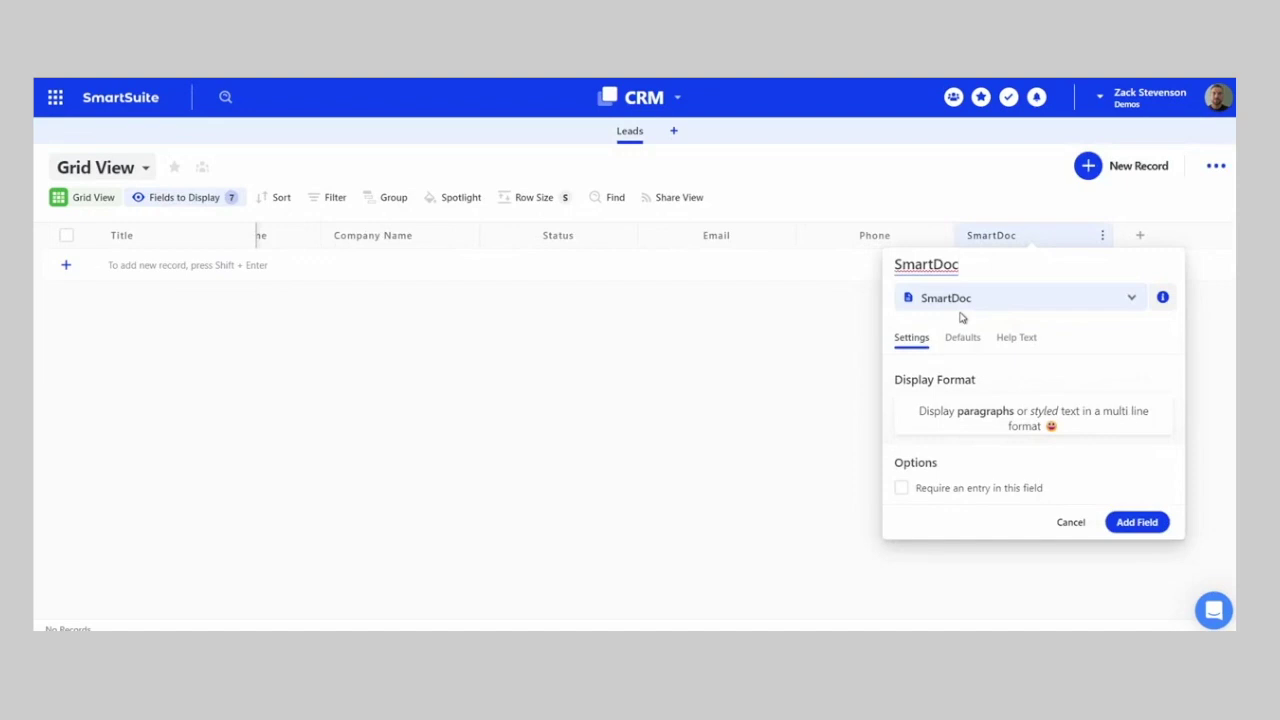
text(Notes)
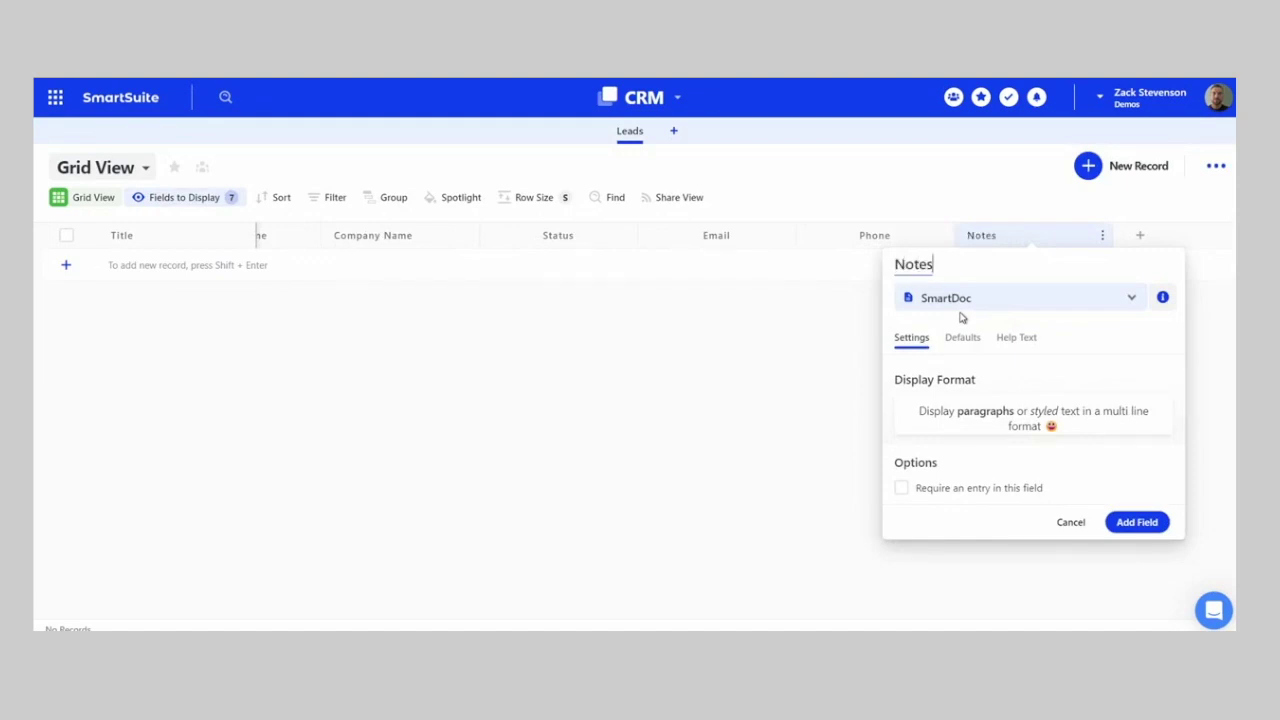
key(Return)
text(single)
key(Return)
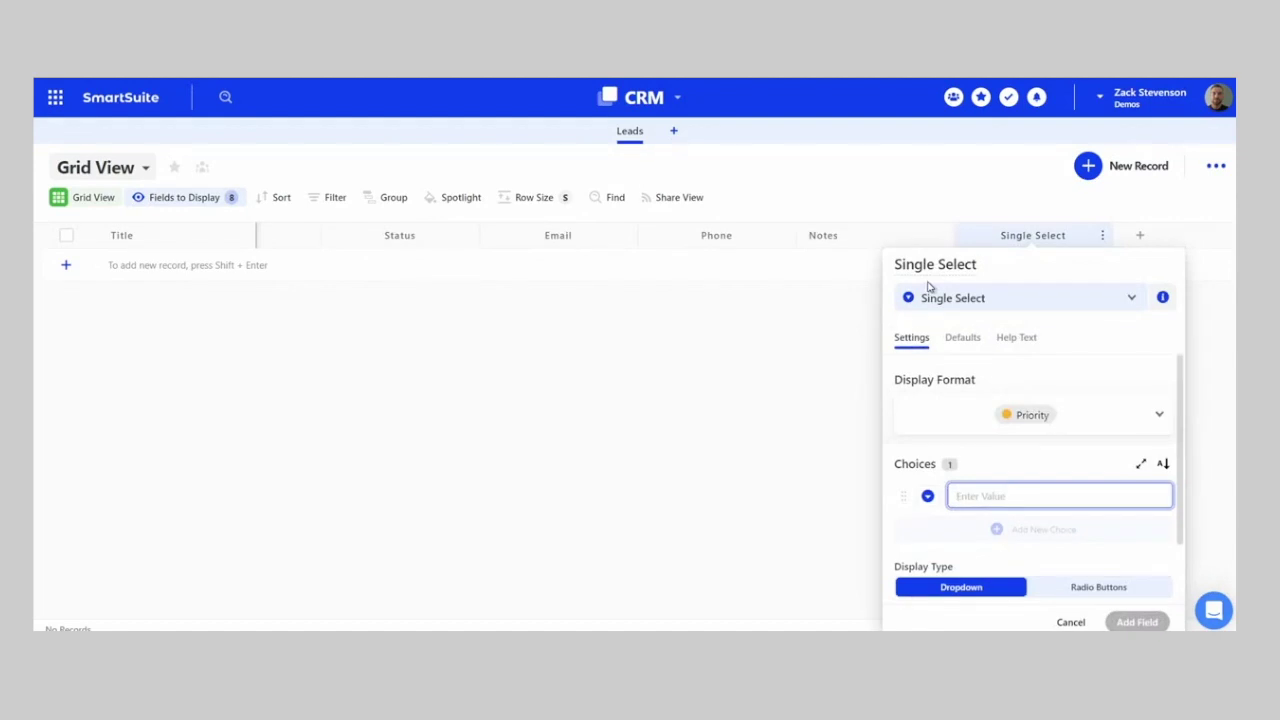
- Name the single-select field Industry with choices Financial Services, Manufacturing and Construction, and save it
click(937, 264)
key(ctrl+a)
text(Industry)
click(986, 490)
text(Financial Services)
key(Return)
text(Manu)
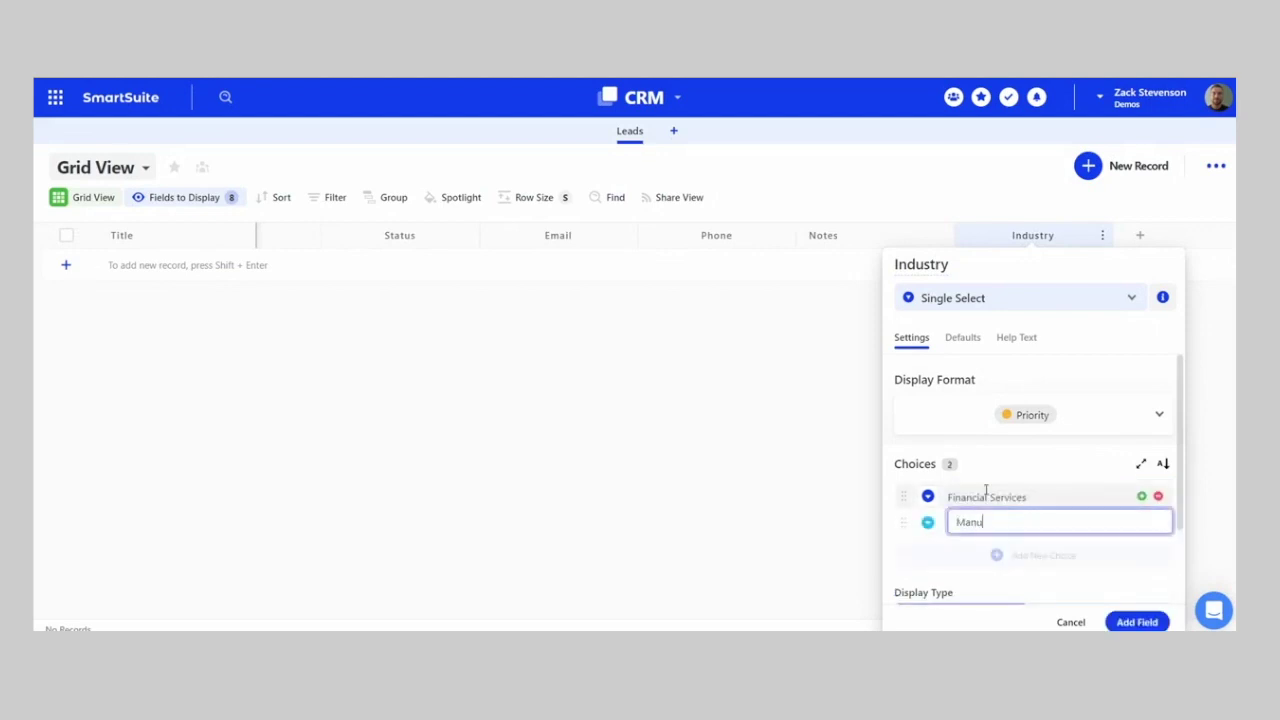
text(facturing)
key(Return)
text(Construction)
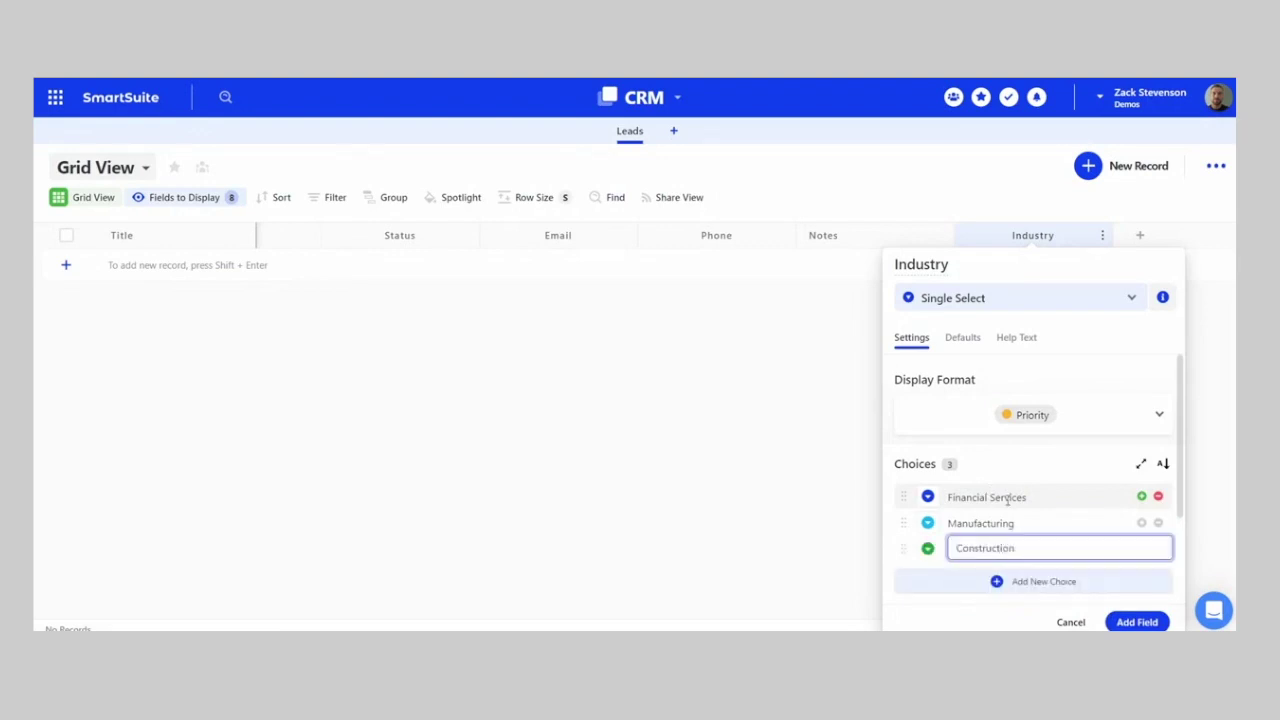
scroll(1070, 505, down, 2)
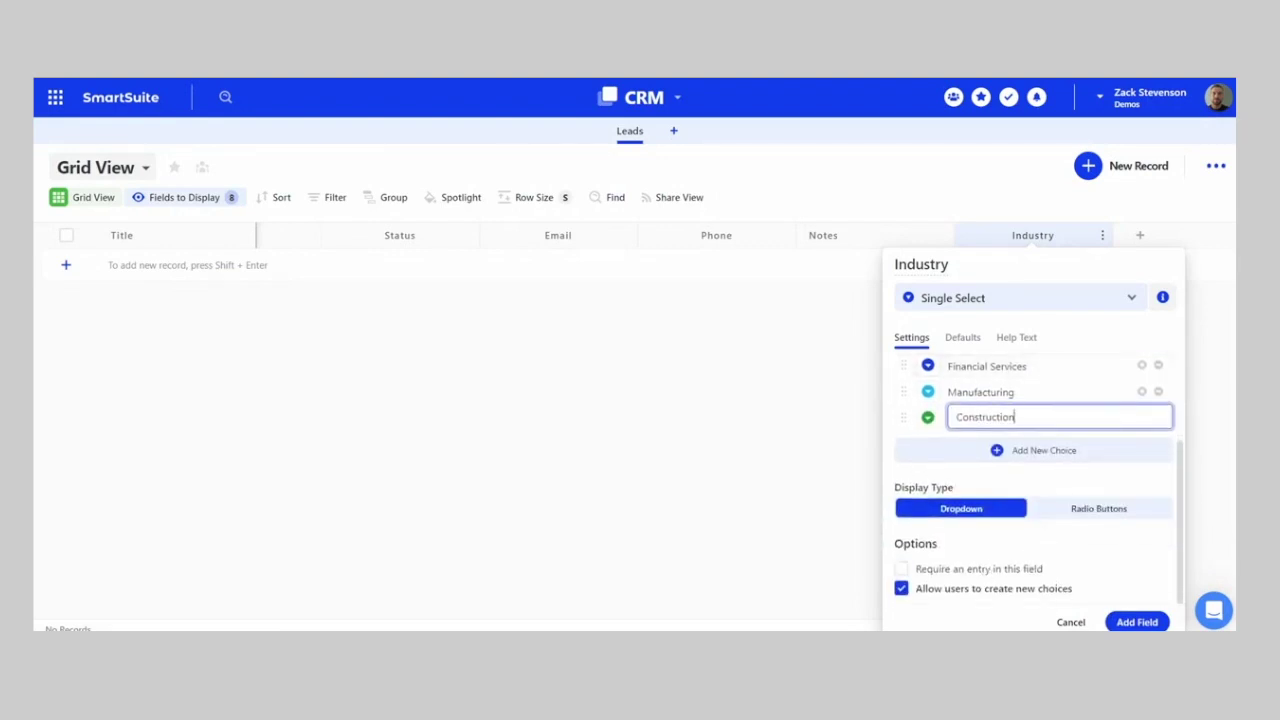
click(1137, 622)
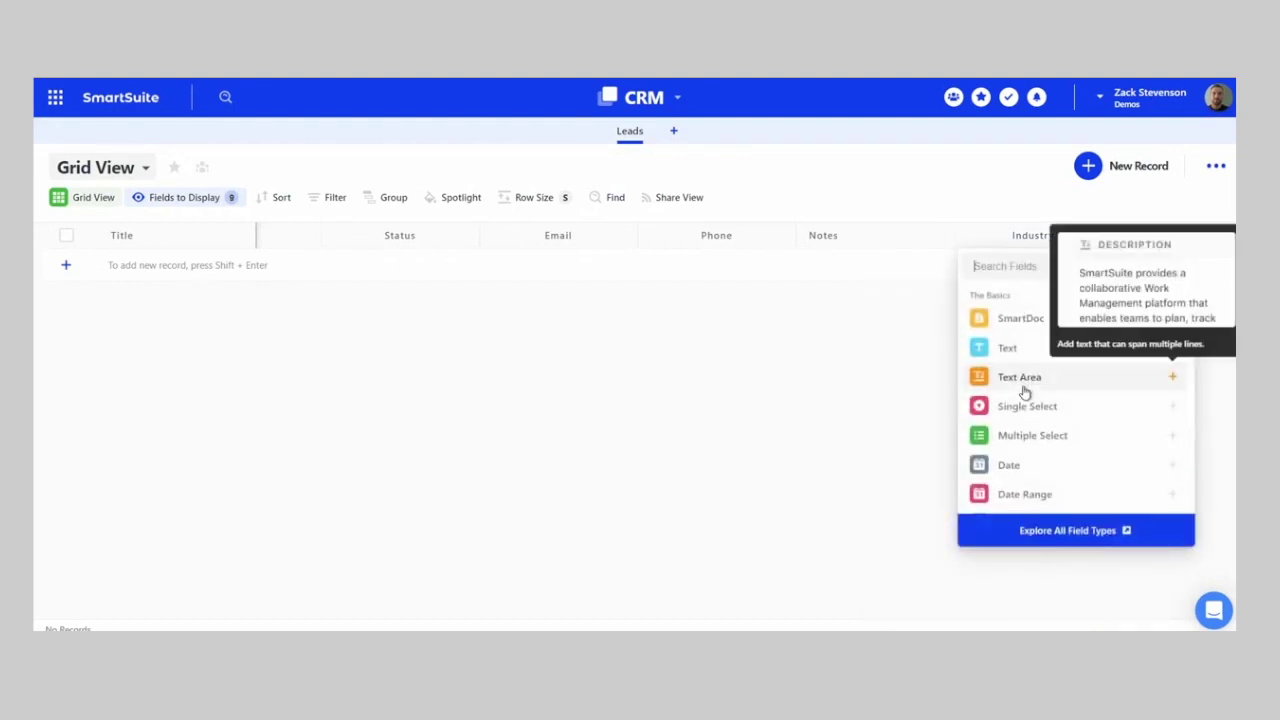
- Add a Currency field named 'Estimated Contract Value' keeping $1.00 precision
text(curre)
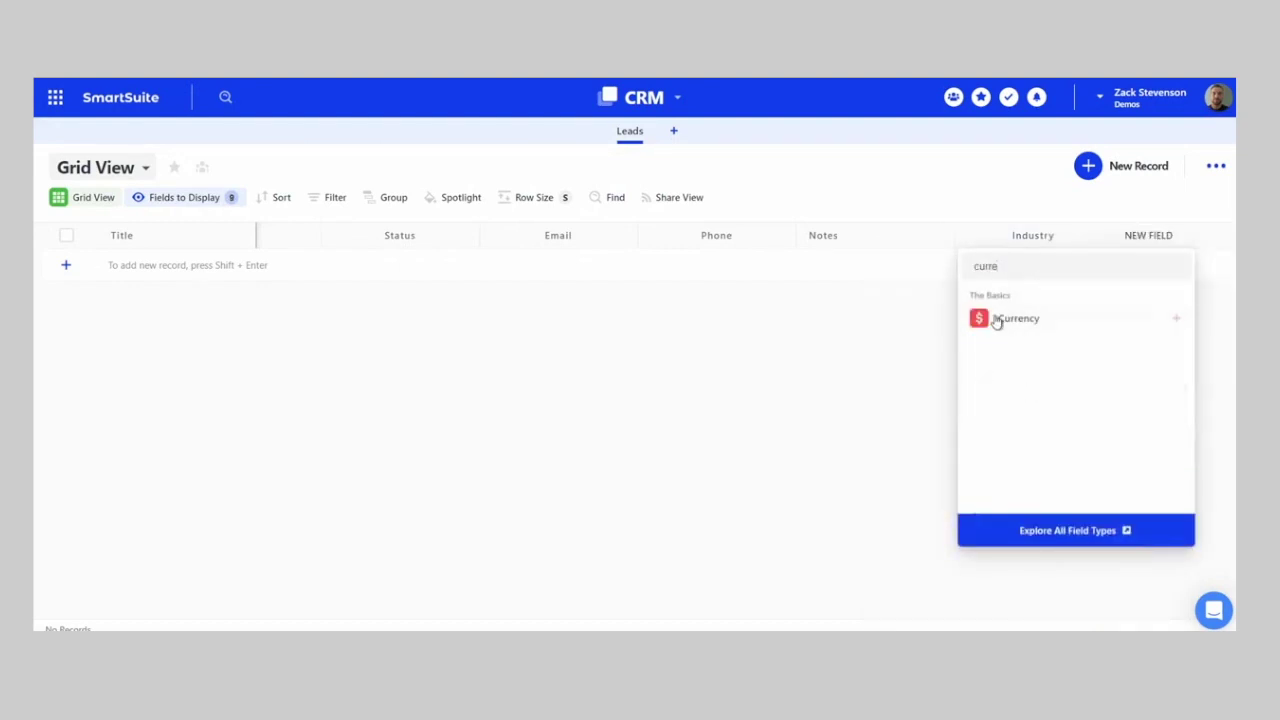
click(998, 318)
double_click(952, 264)
text(Estimated Co)
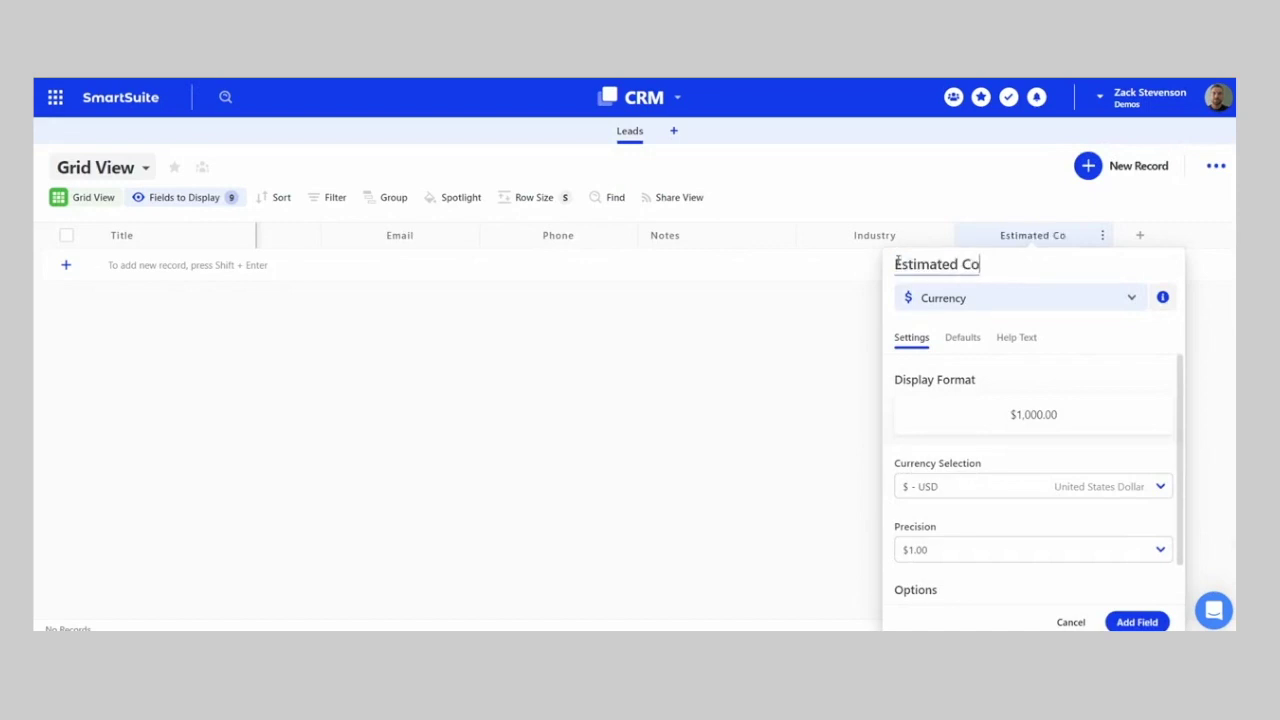
text(ntract Value)
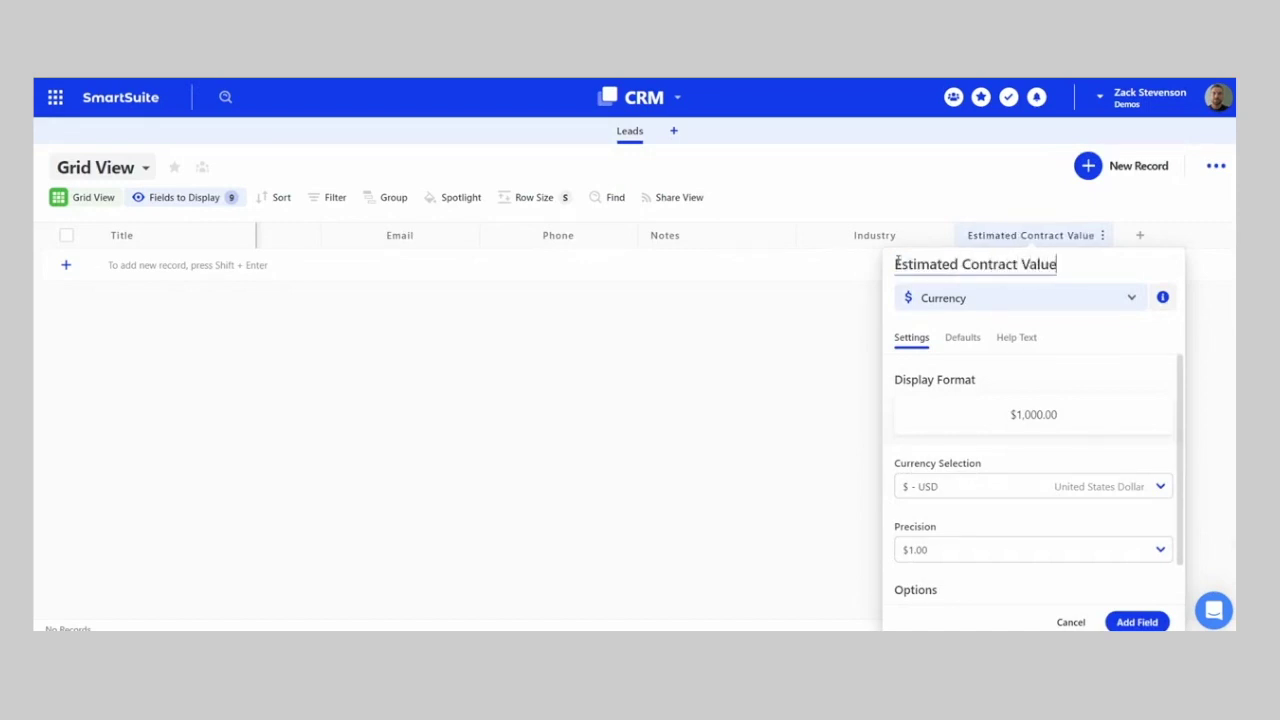
scroll(1006, 486, down, 2)
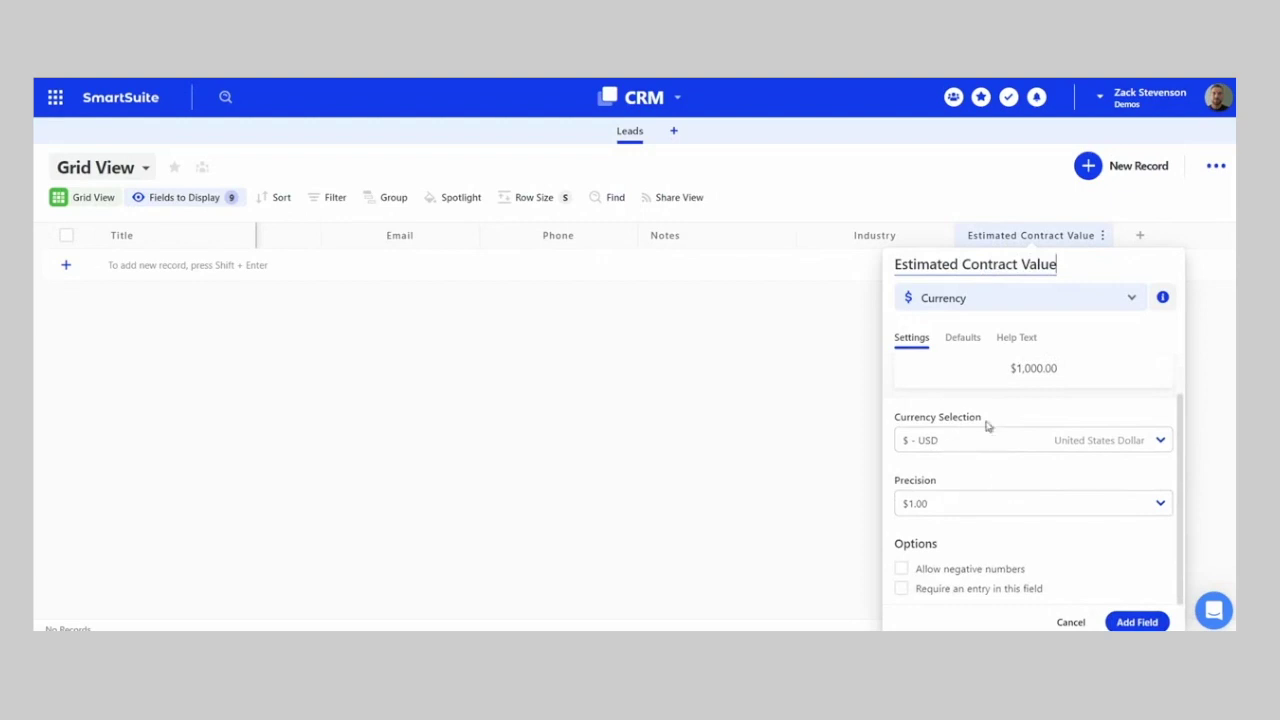
click(915, 500)
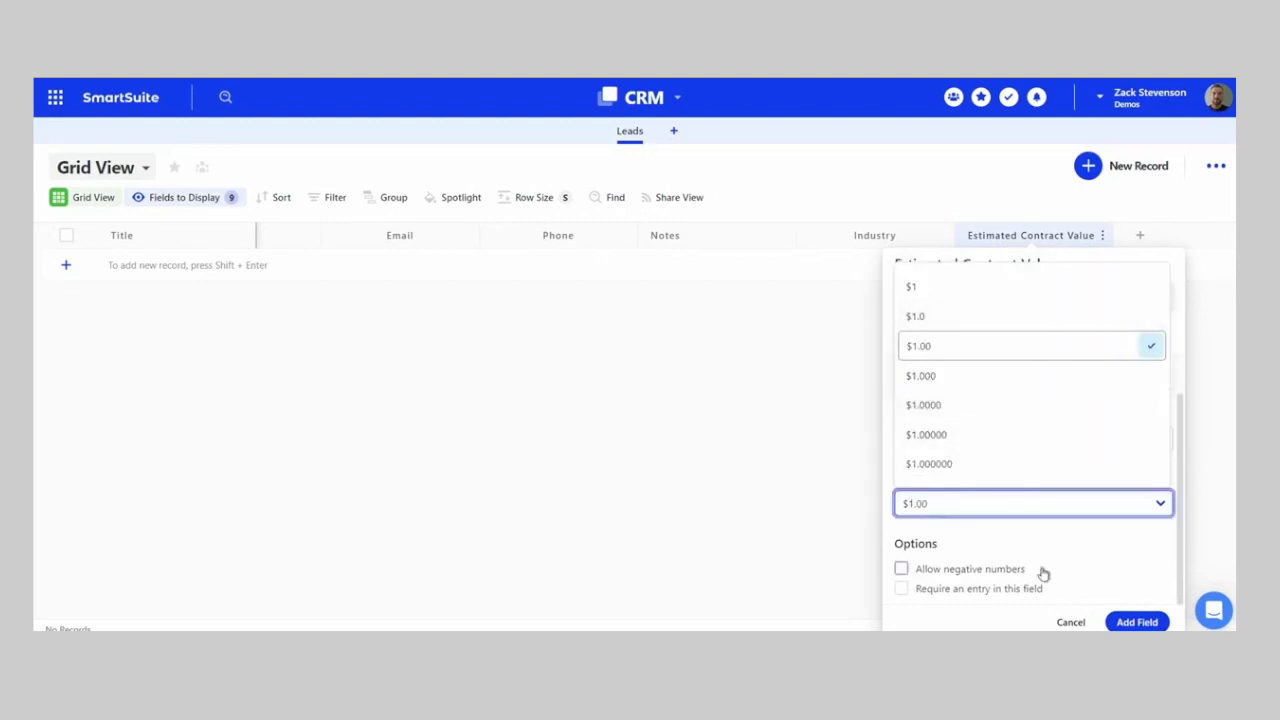
click(970, 352)
click(1137, 622)
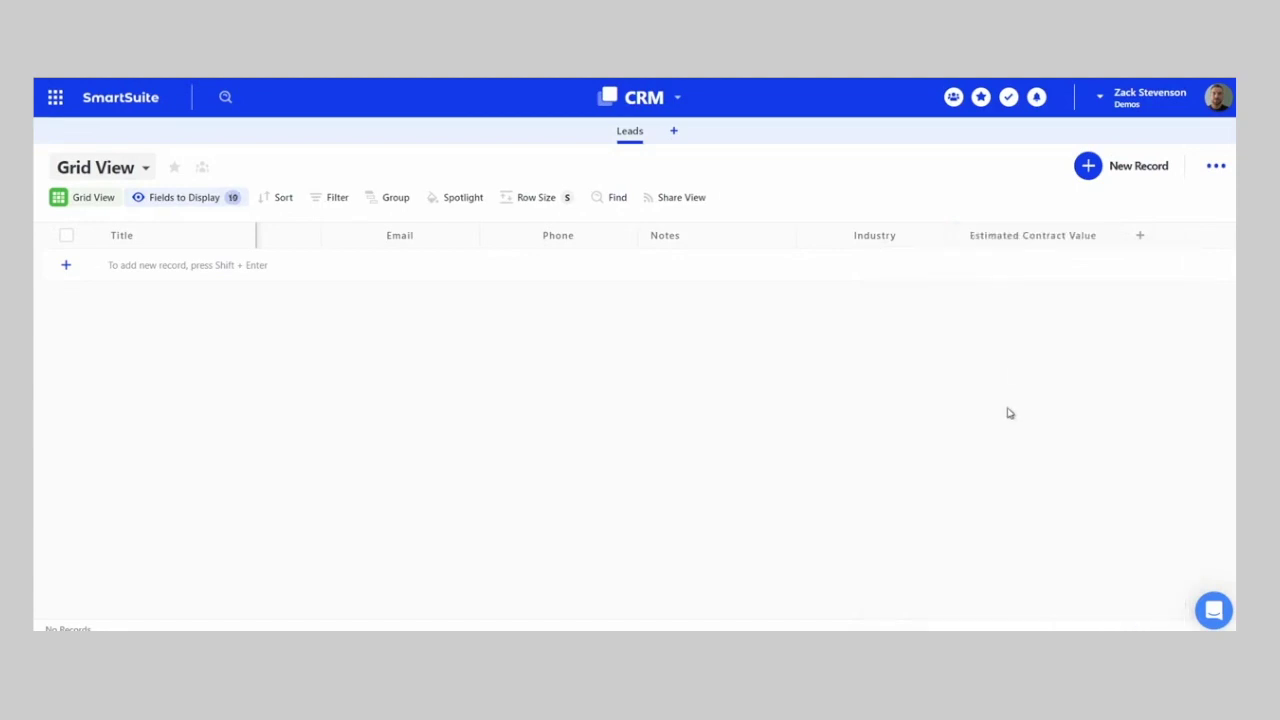
- Add a Files and Images field named 'Proposal' to Leads
click(1137, 238)
text(fil)
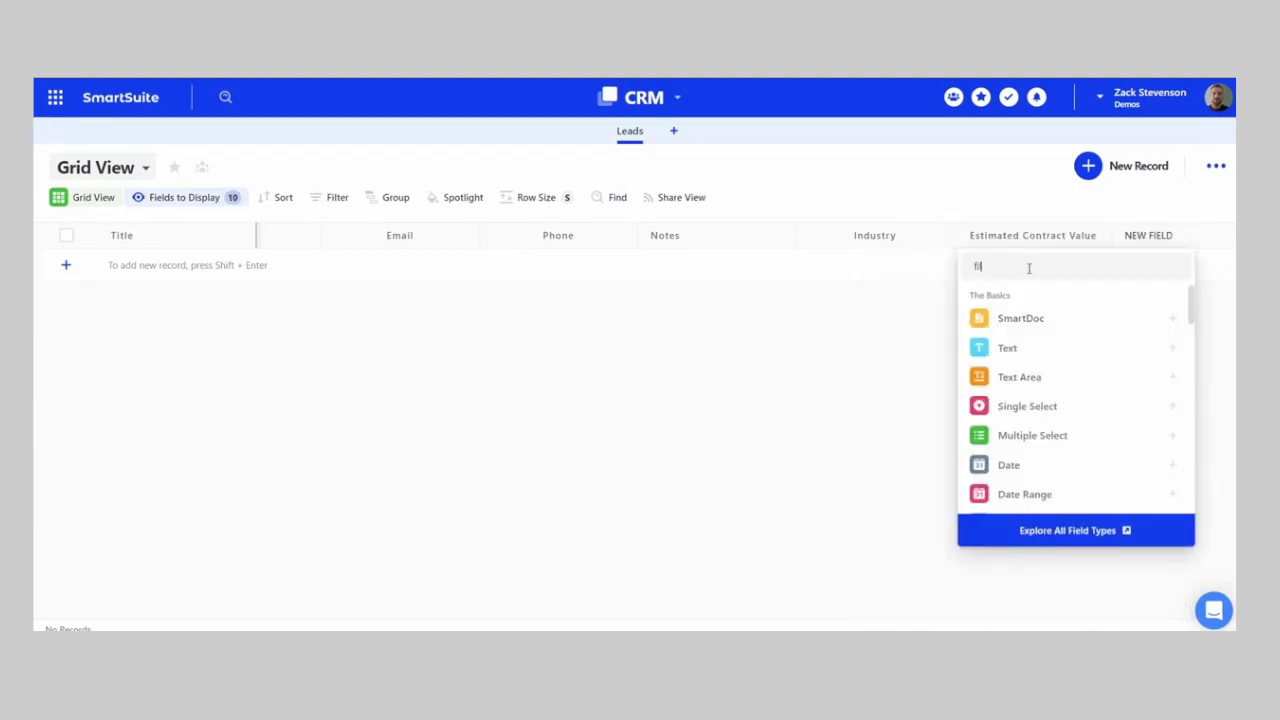
click(1034, 318)
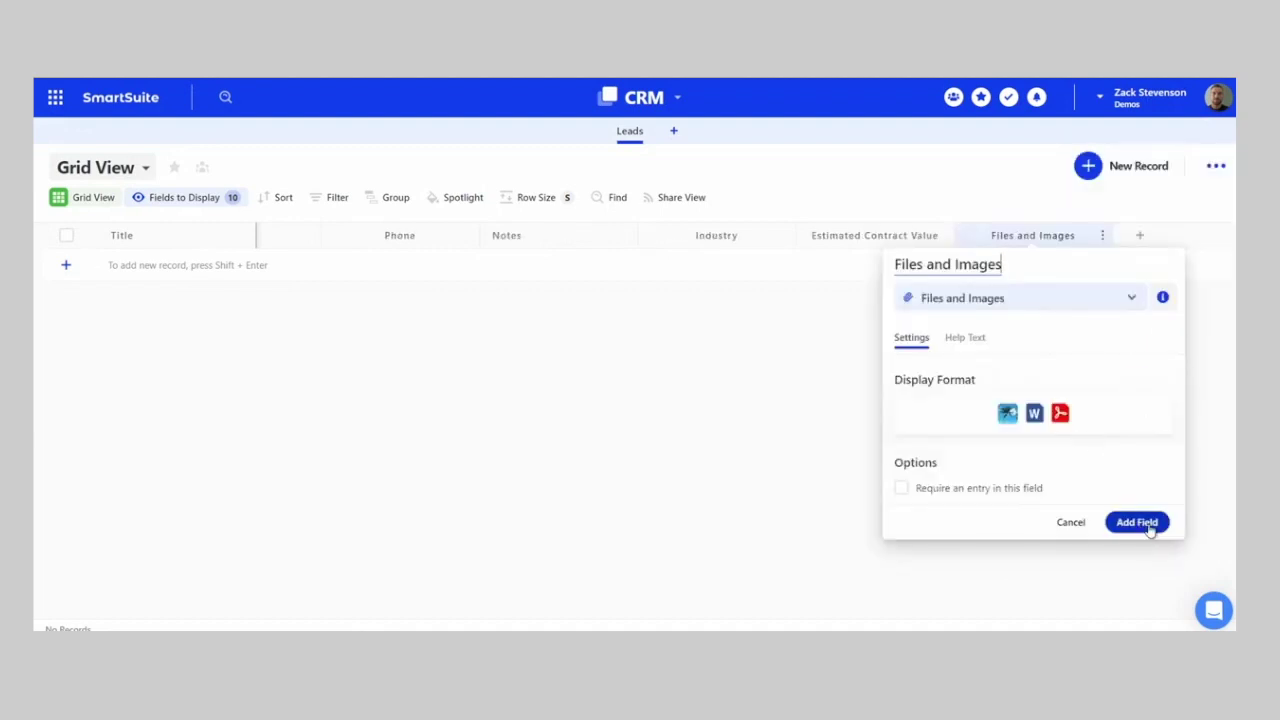
drag(1031, 270, 875, 277)
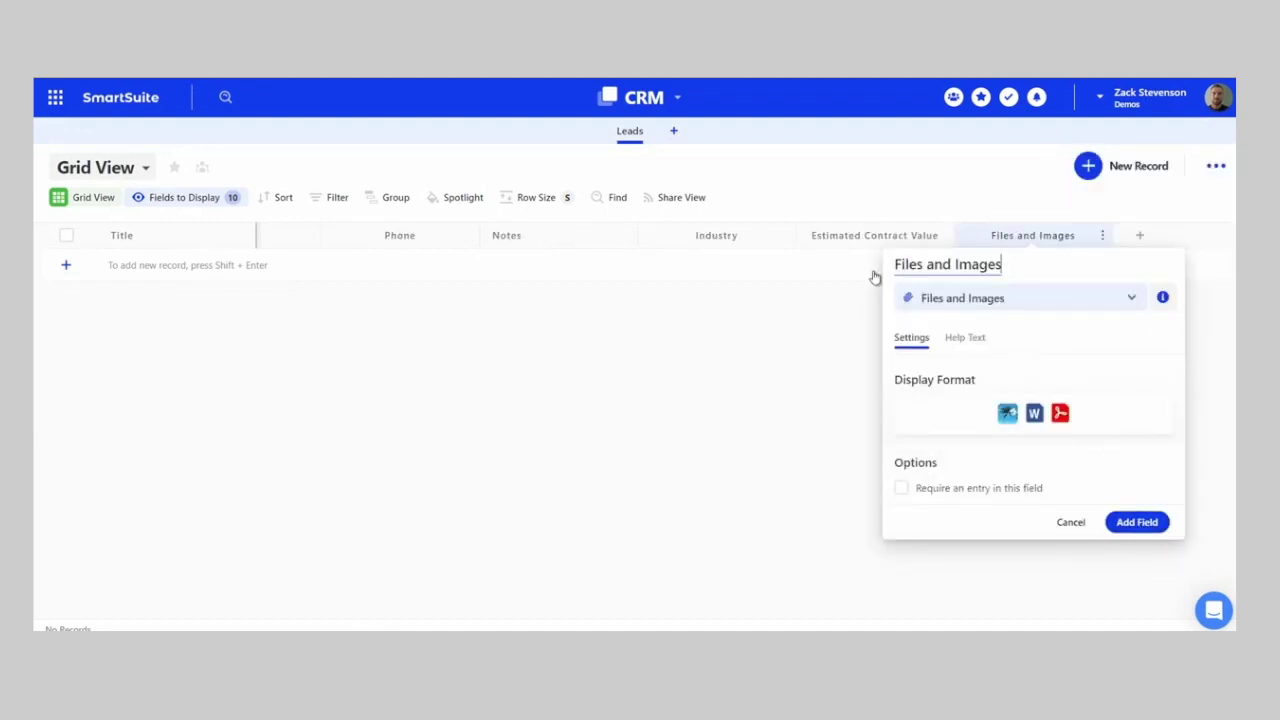
key(ctrl+a)
text(Proposal)
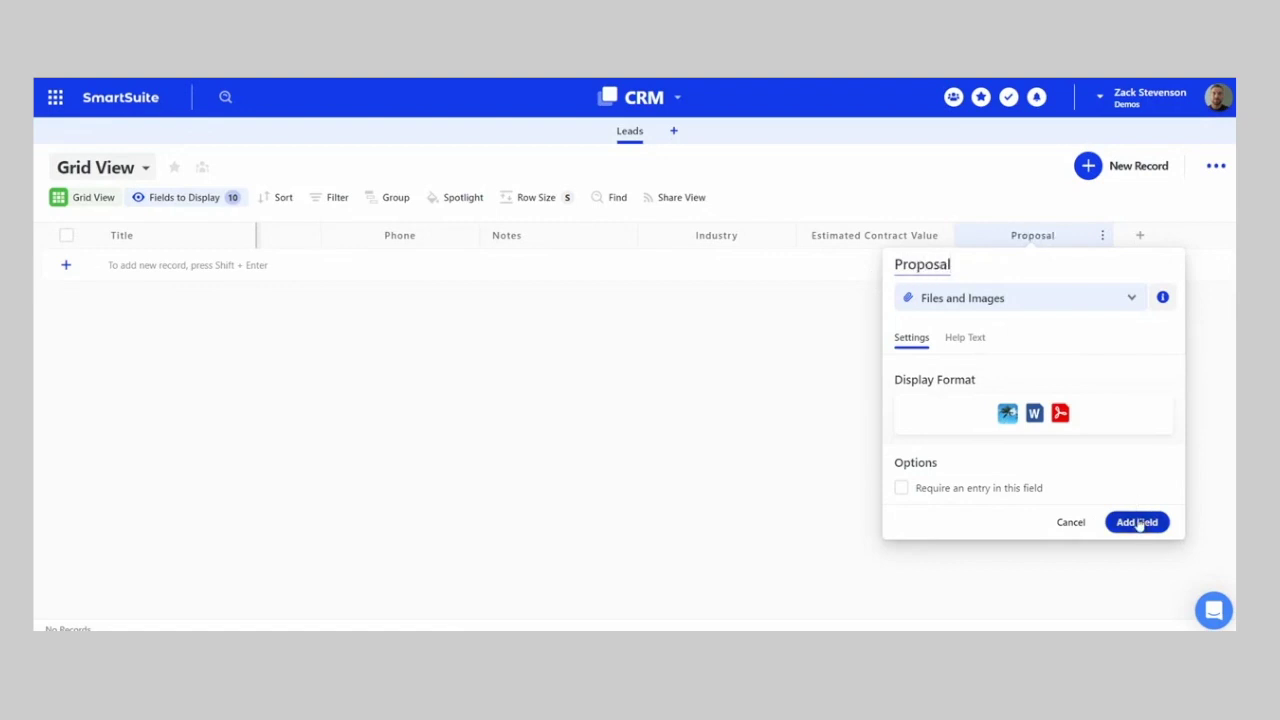
click(1137, 522)
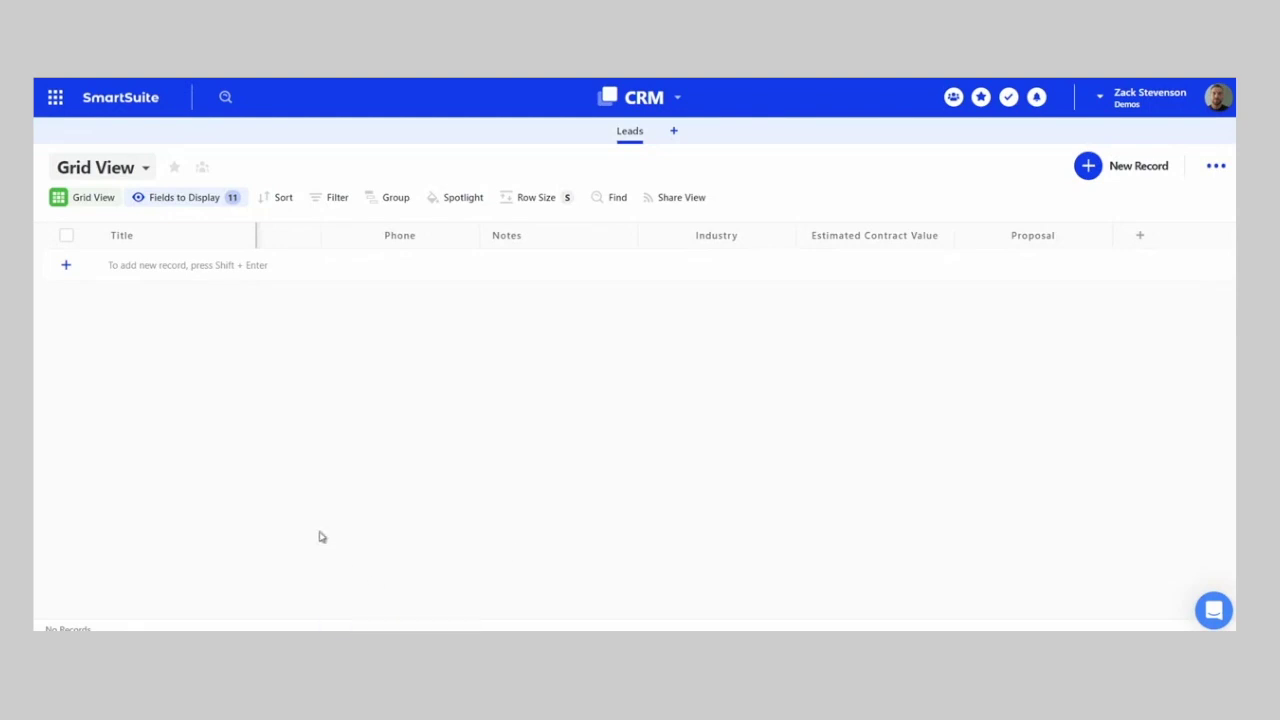
- Duplicate the Leads app as 'Contacts' without records and open the Contacts tab
click(641, 132)
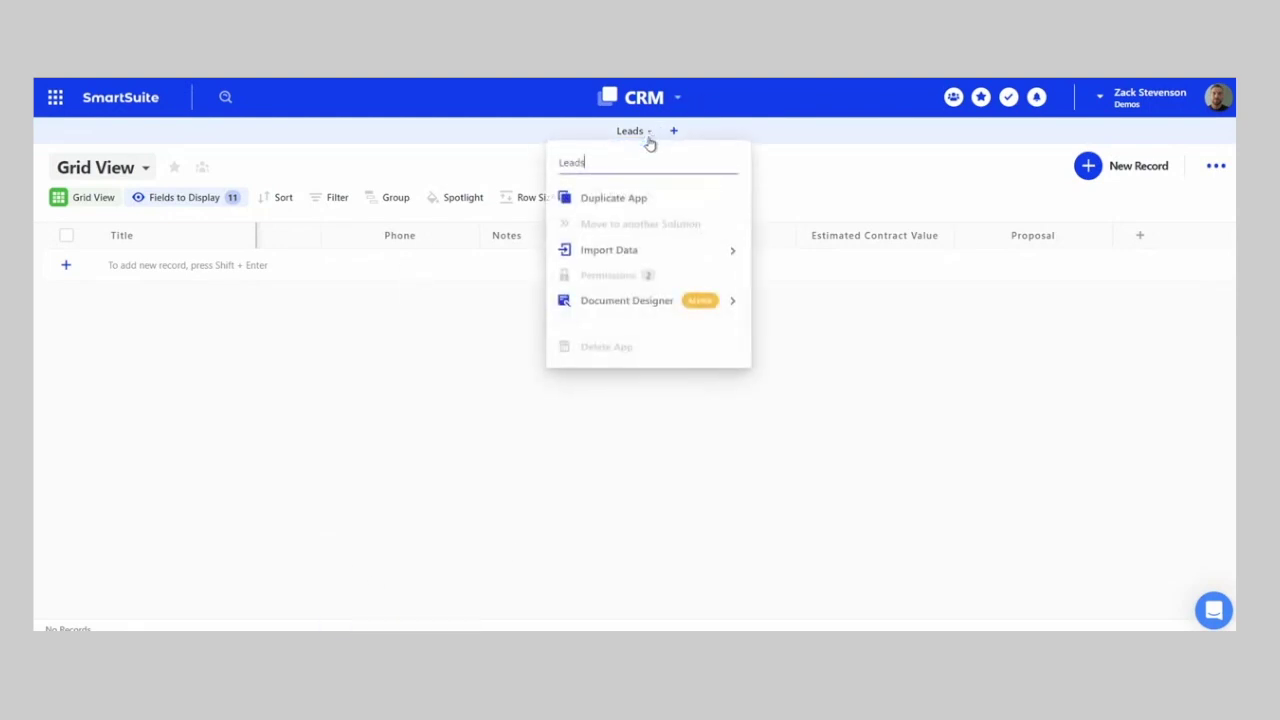
click(613, 199)
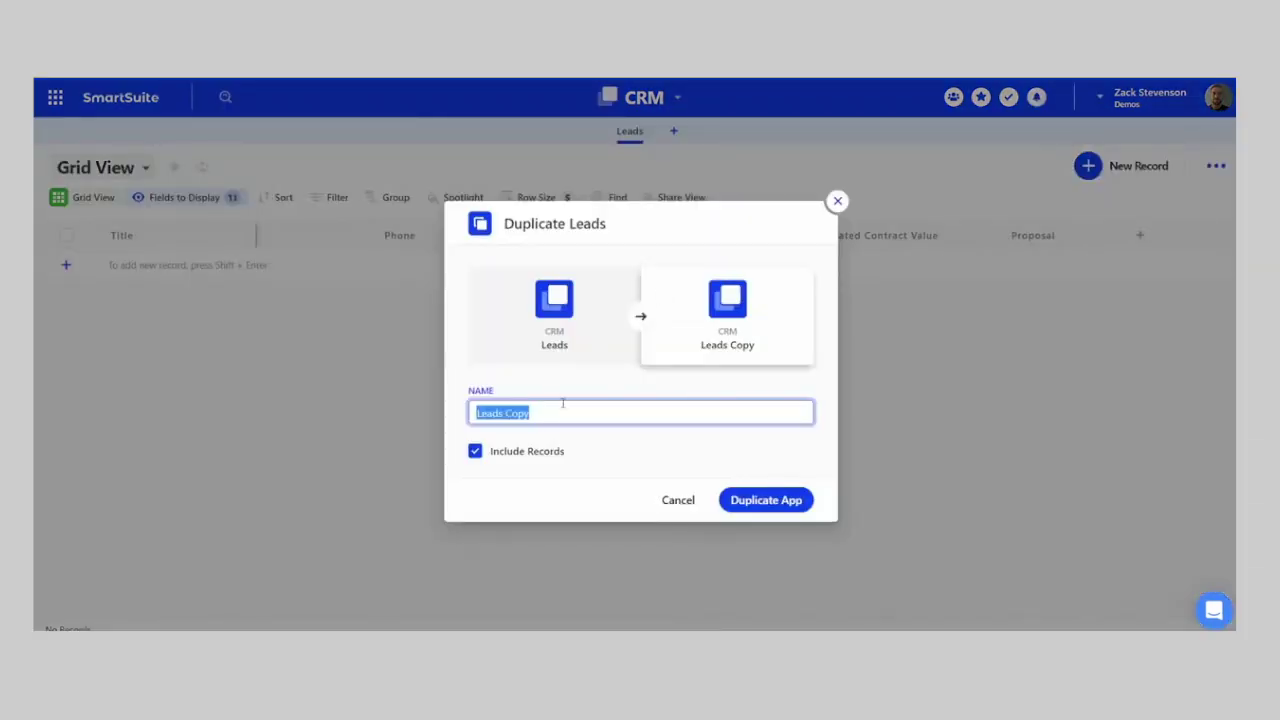
click(475, 451)
text(Contacts)
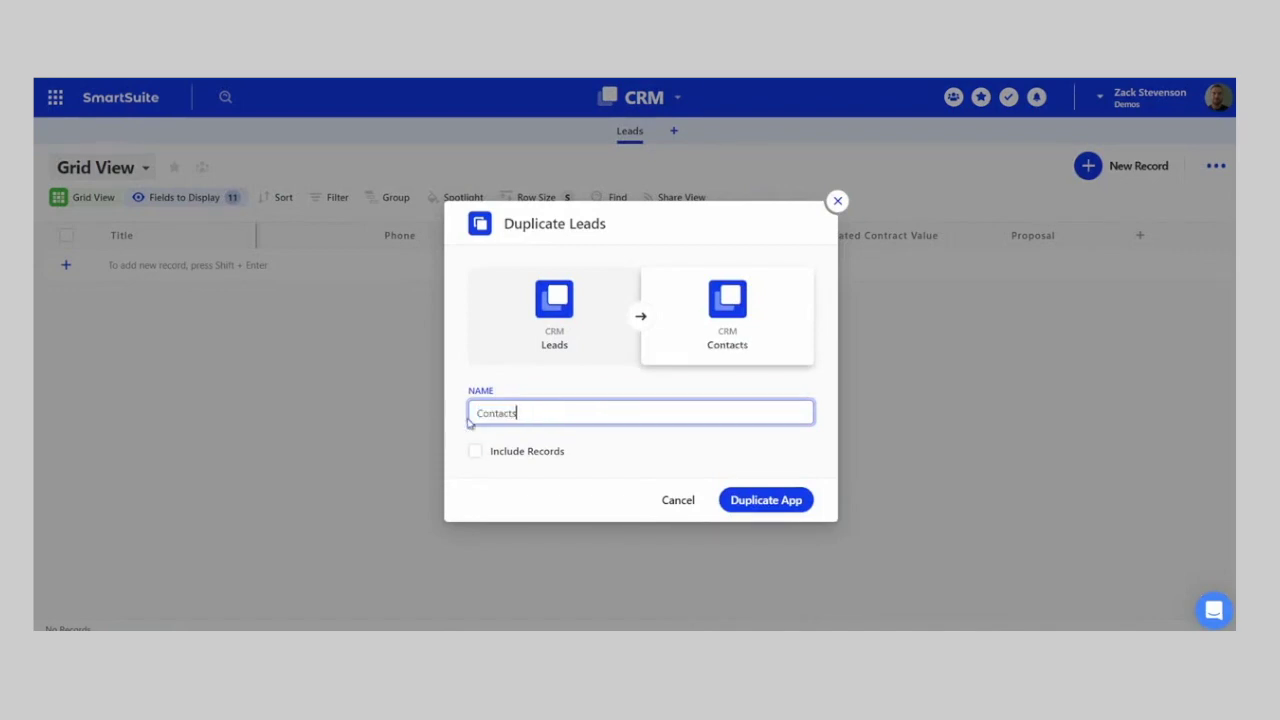
click(798, 502)
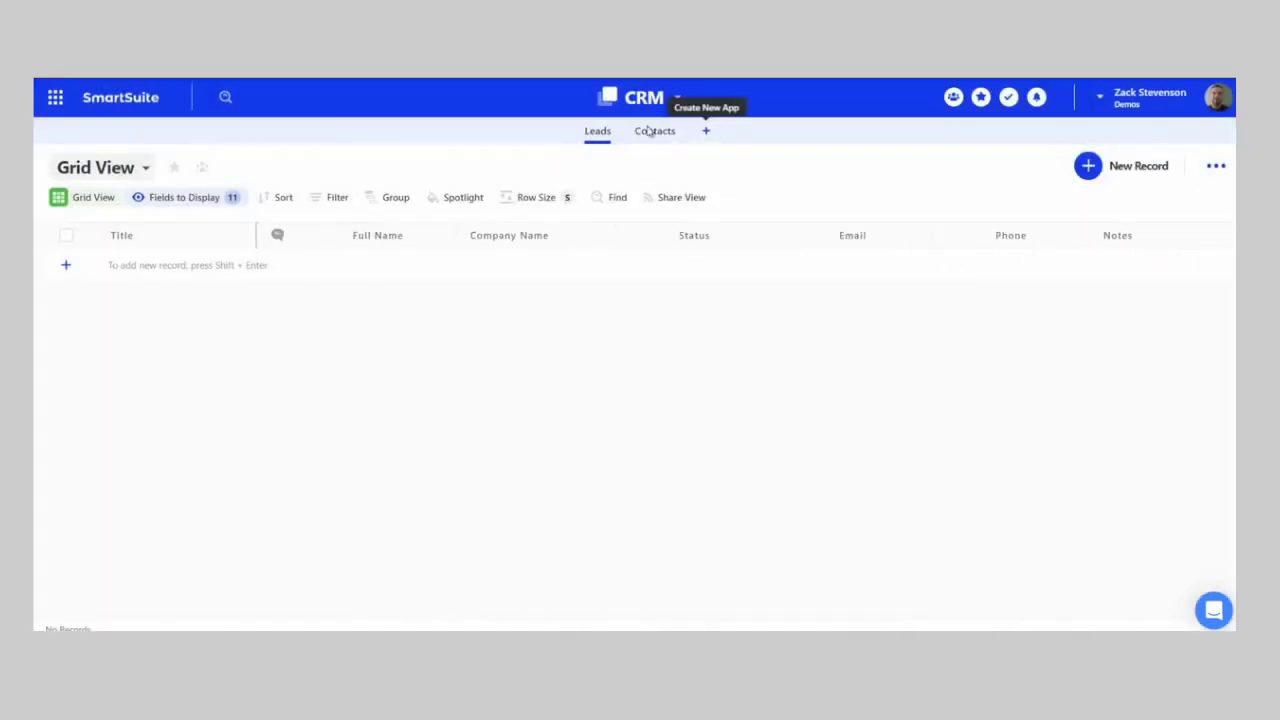
click(648, 131)
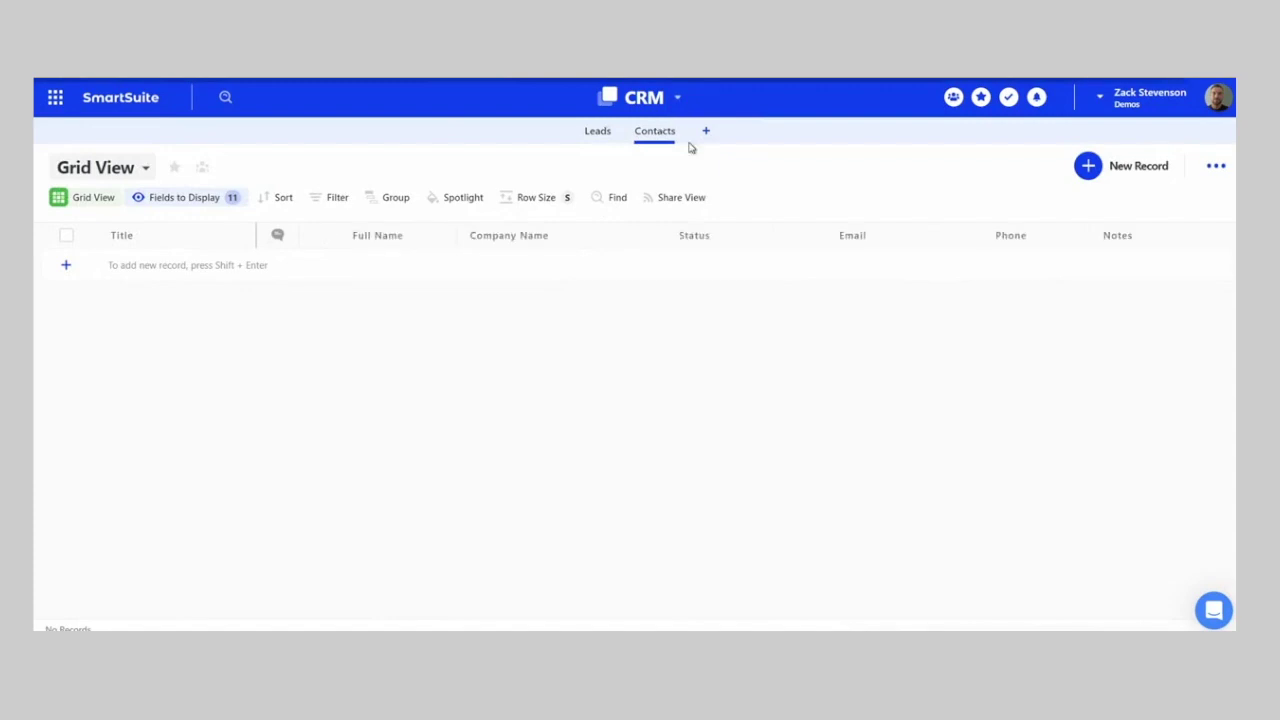
- Delete the Company Name and Status fields from Contacts
click(604, 236)
mouse_move(625, 558)
click(610, 603)
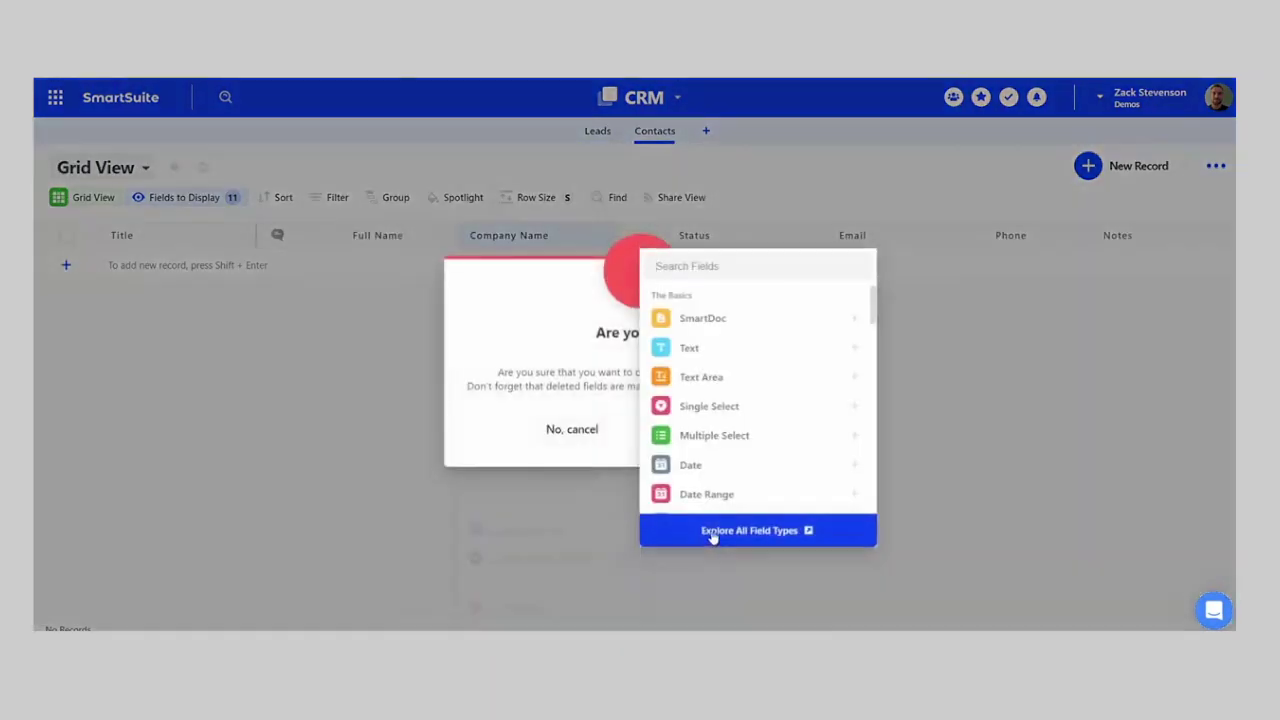
click(697, 435)
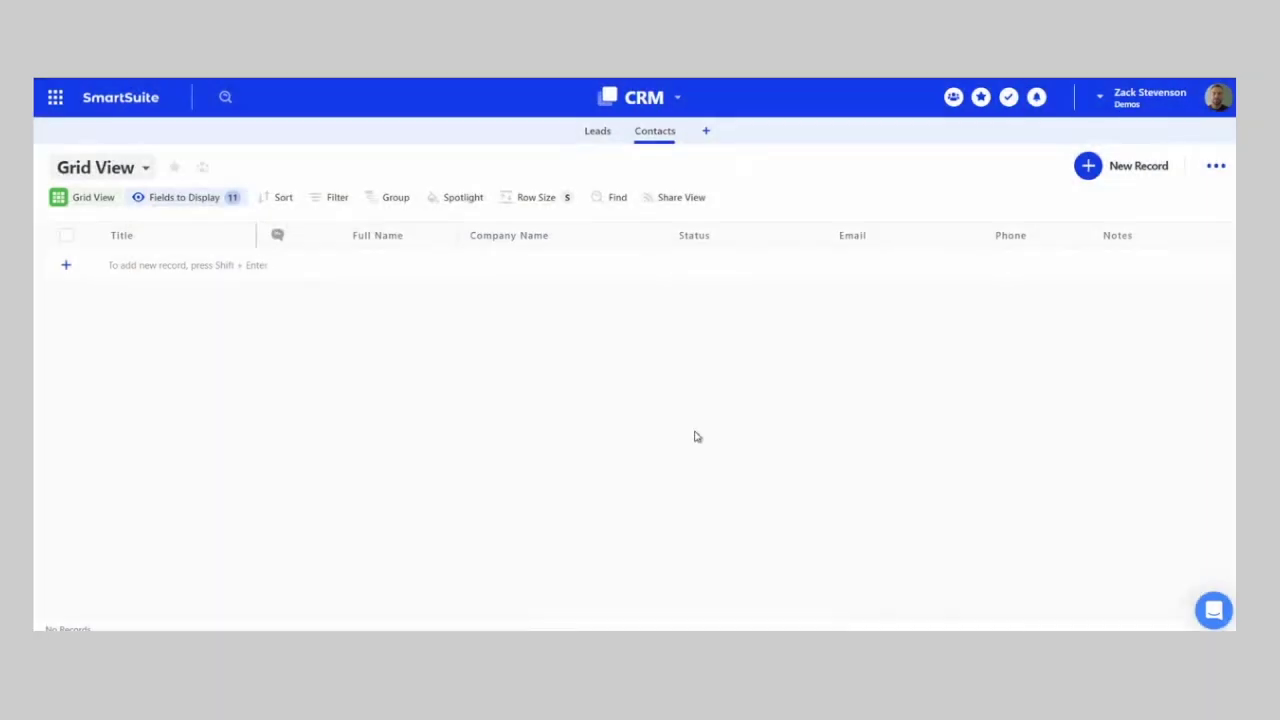
click(577, 236)
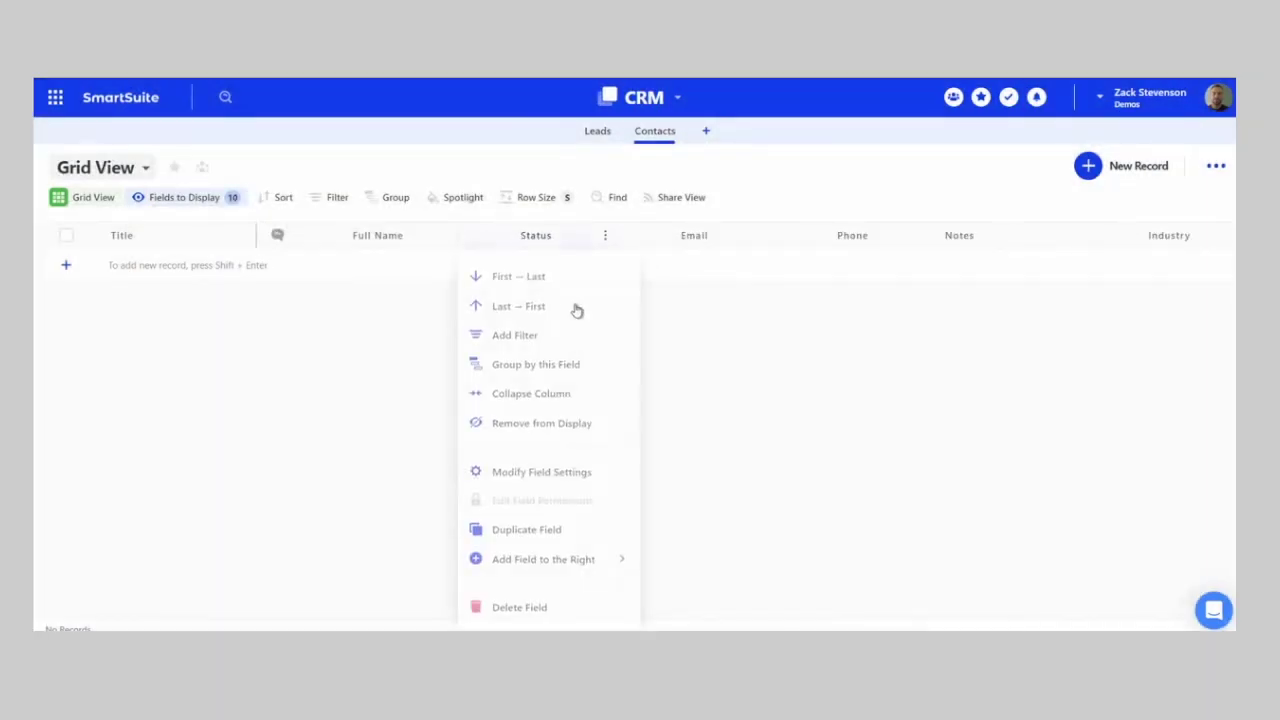
click(543, 606)
click(694, 435)
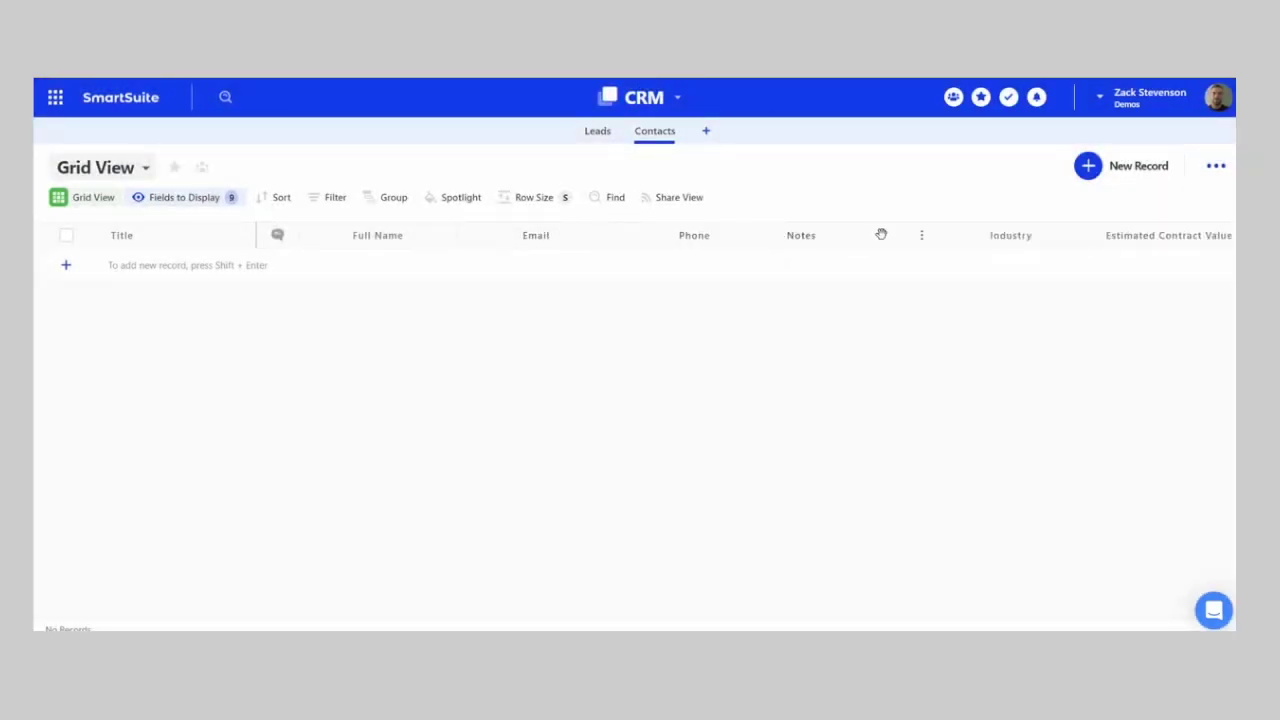
- Delete the Industry, Estimated Contract Value and Proposal fields, then return to Leads
click(989, 237)
click(980, 605)
click(690, 435)
click(1037, 235)
click(983, 605)
click(726, 440)
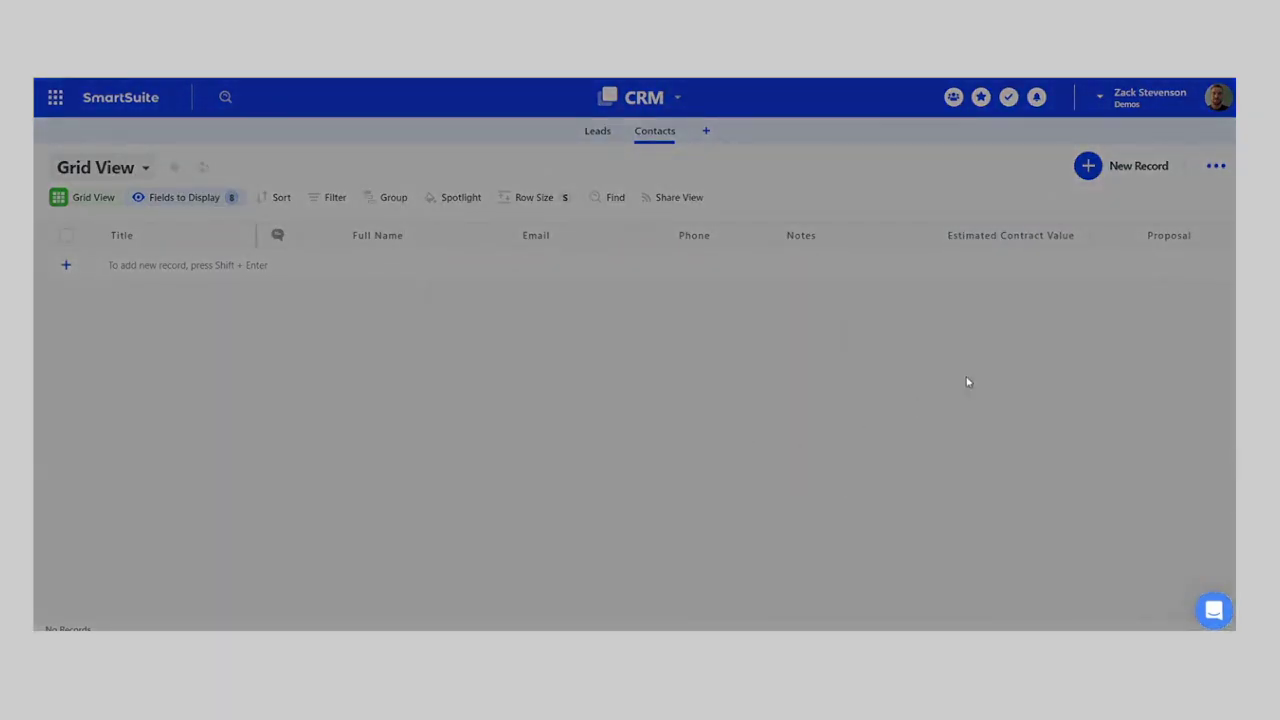
click(1058, 240)
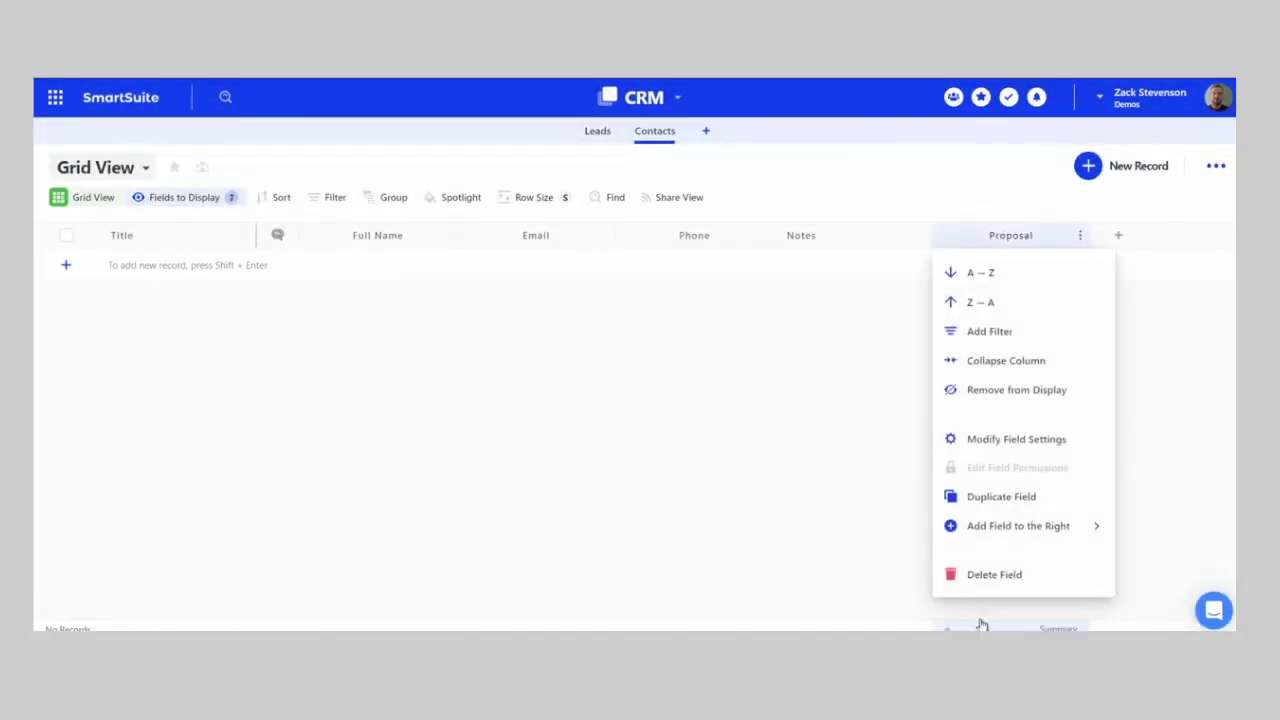
click(983, 576)
click(723, 437)
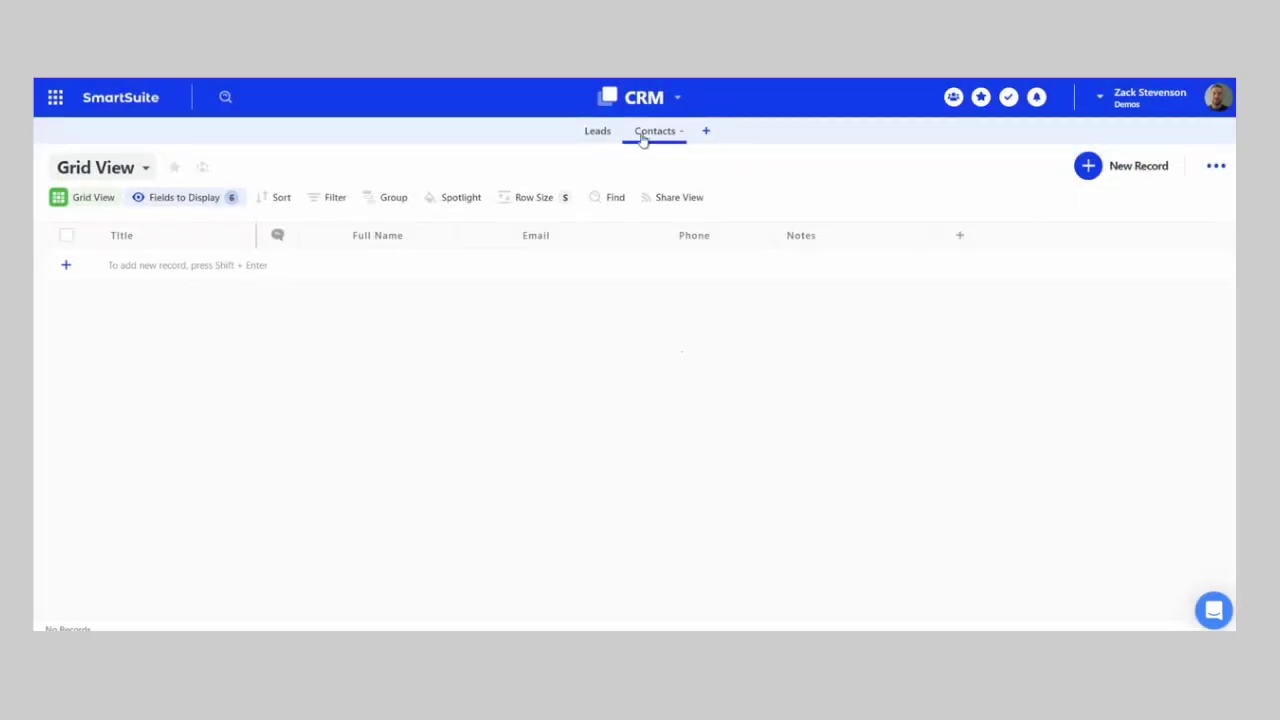
click(598, 136)
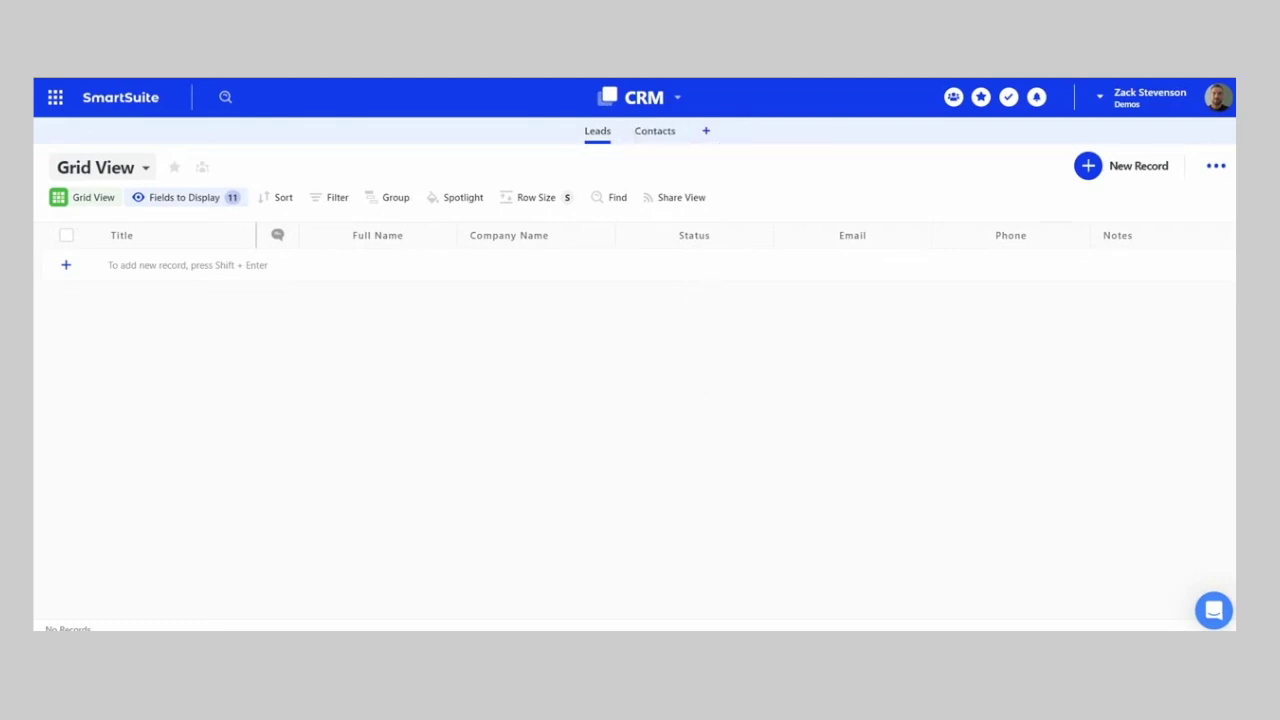
click(655, 131)
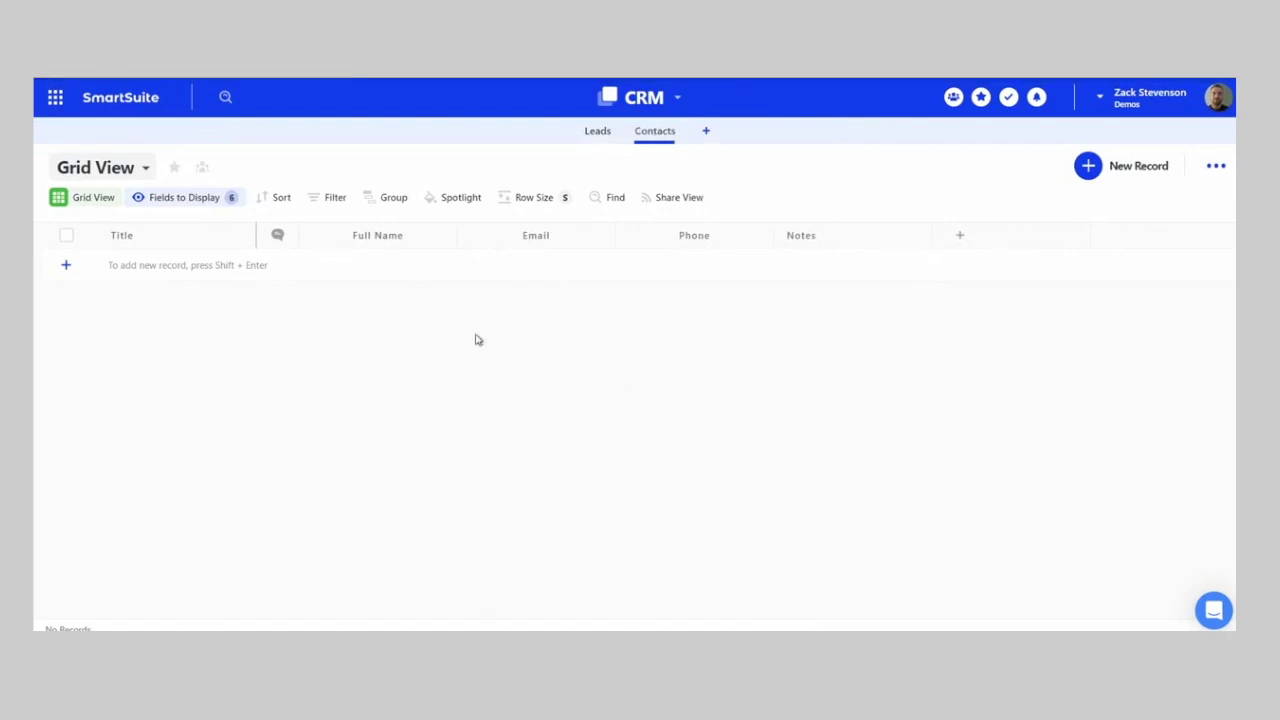
click(363, 233)
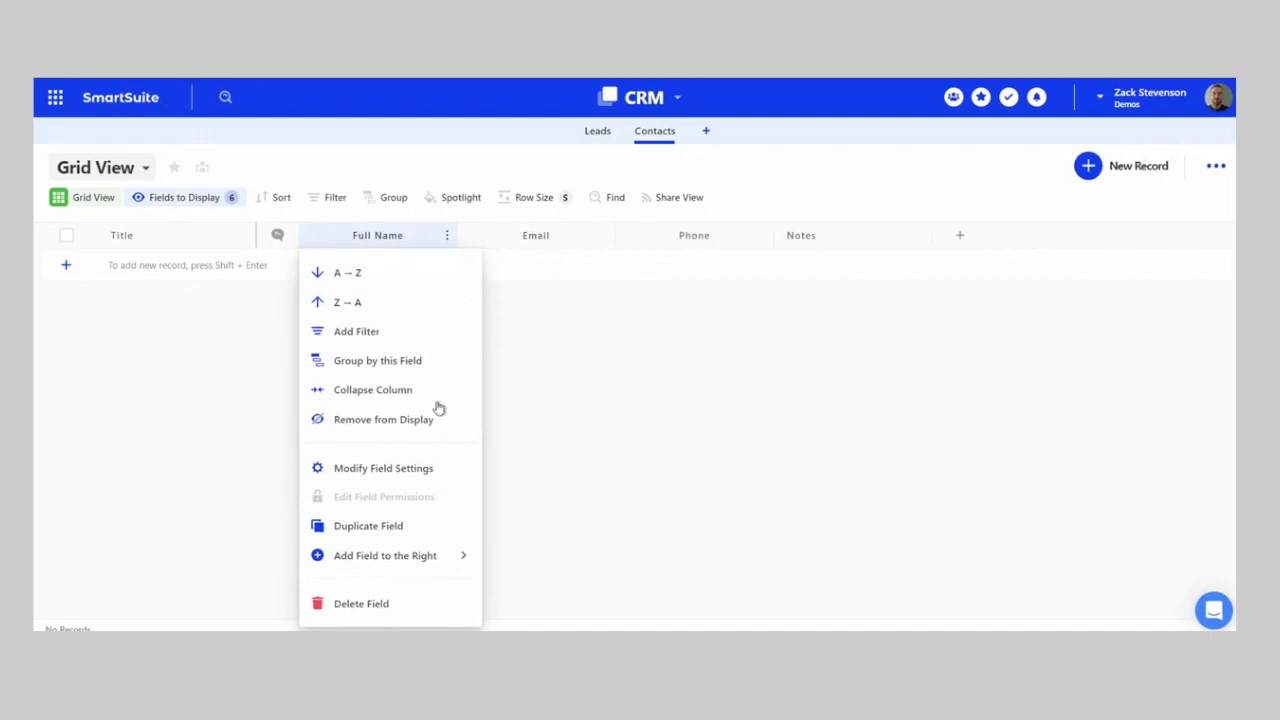
- Add a red Button field named 'Compose Gmail' beside Full Name
mouse_move(408, 570)
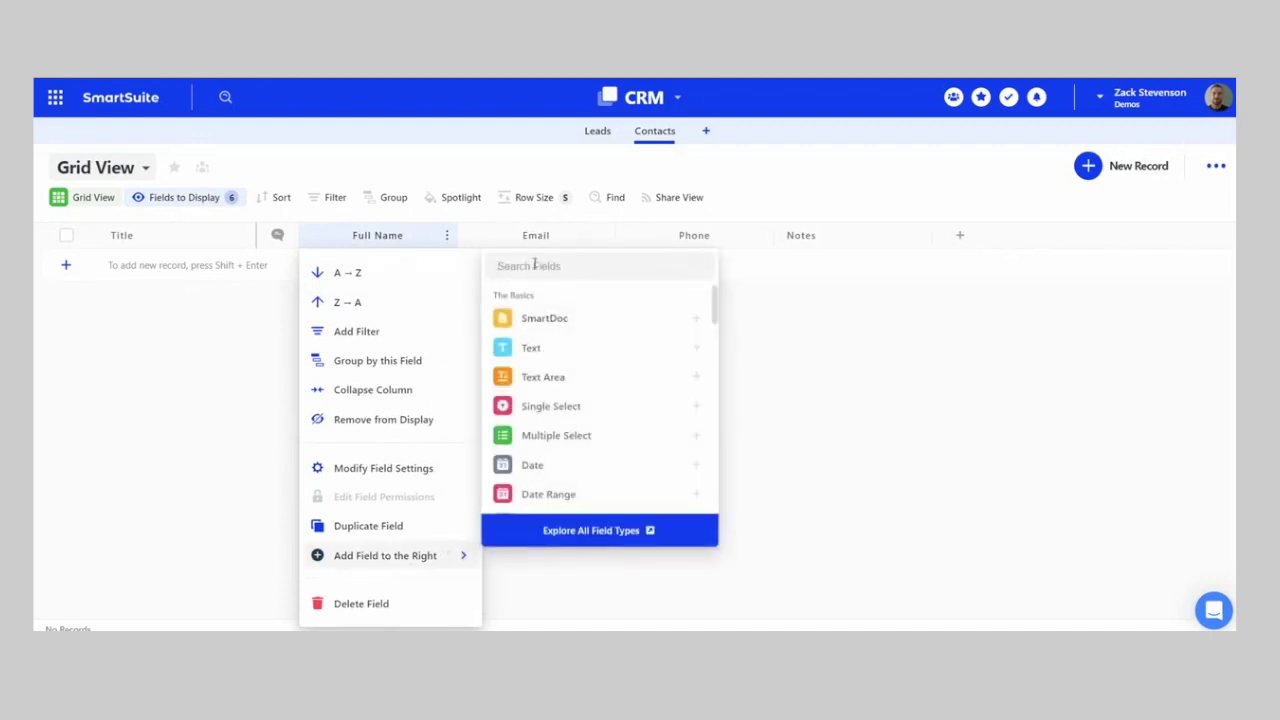
text(button)
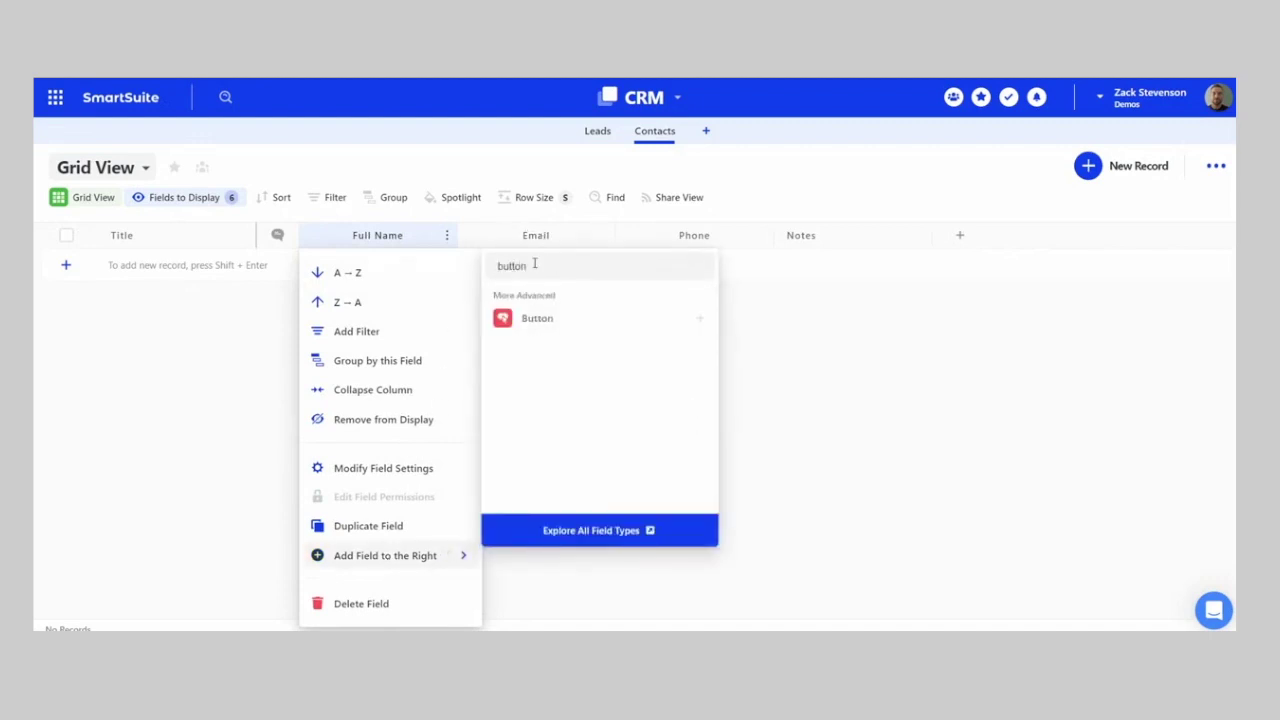
click(534, 318)
drag(442, 265, 400, 268)
text(Compose)
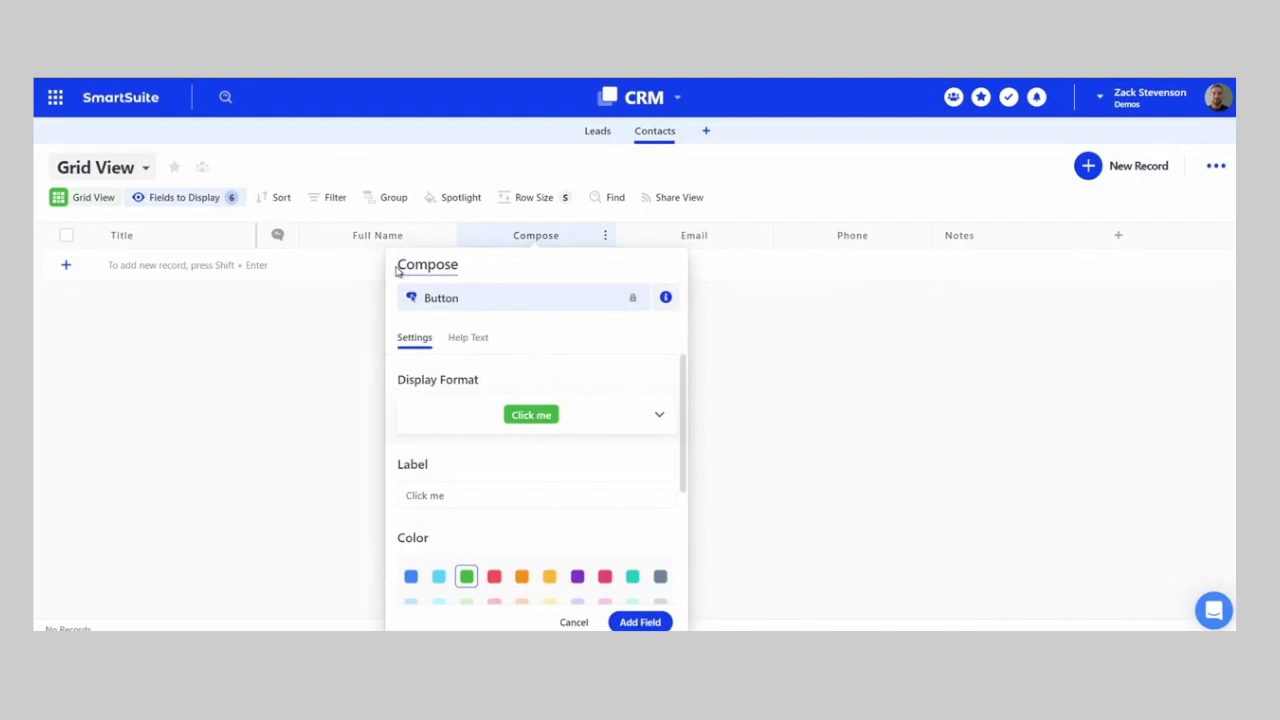
text( Gmail)
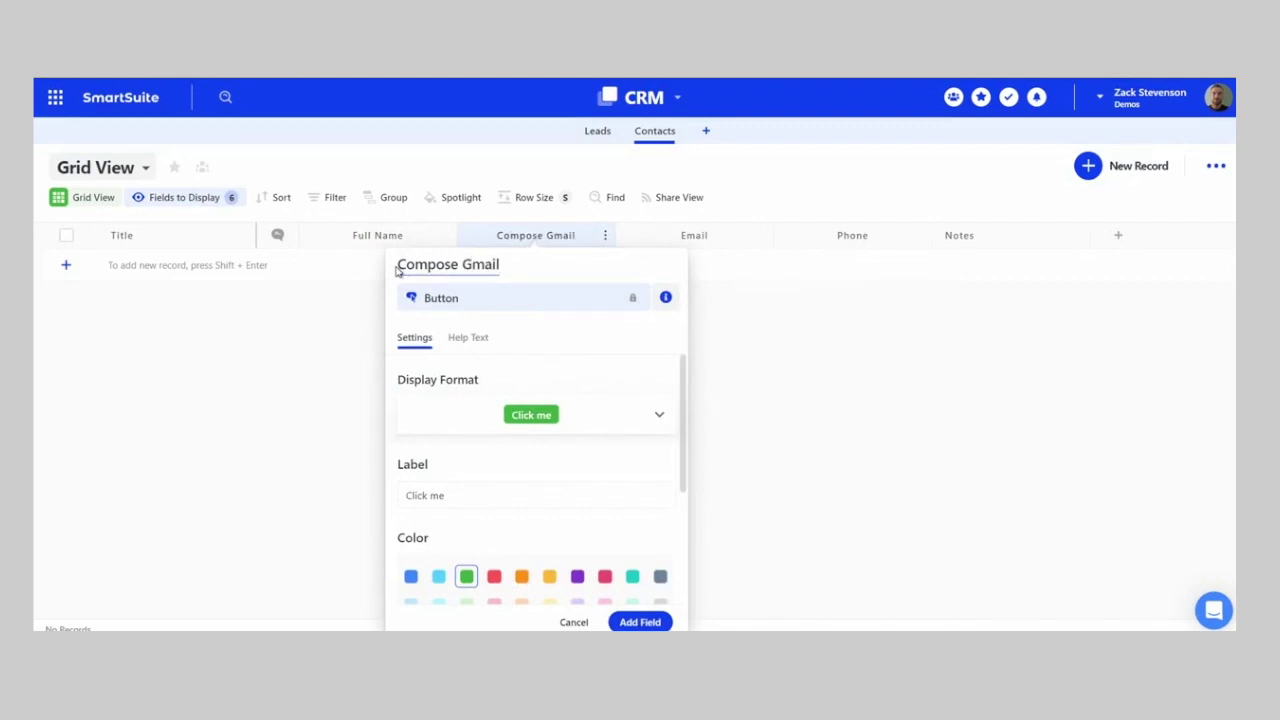
scroll(467, 400, down, 1)
click(494, 497)
- Label the button 'Compose Gmail' and set its Open Url action to use a URL formula
drag(475, 418, 412, 420)
text(C)
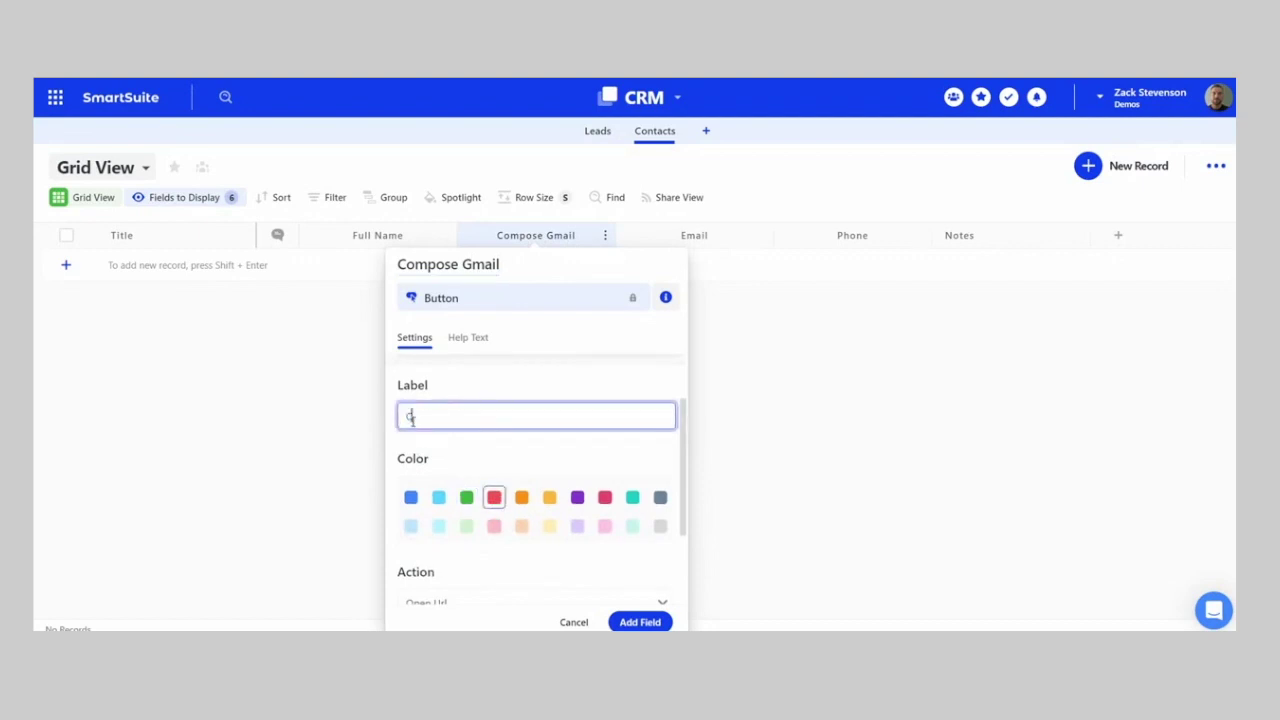
text(ompose Gmai)
scroll(540, 480, down, 2)
click(589, 517)
scroll(600, 525, down, 1)
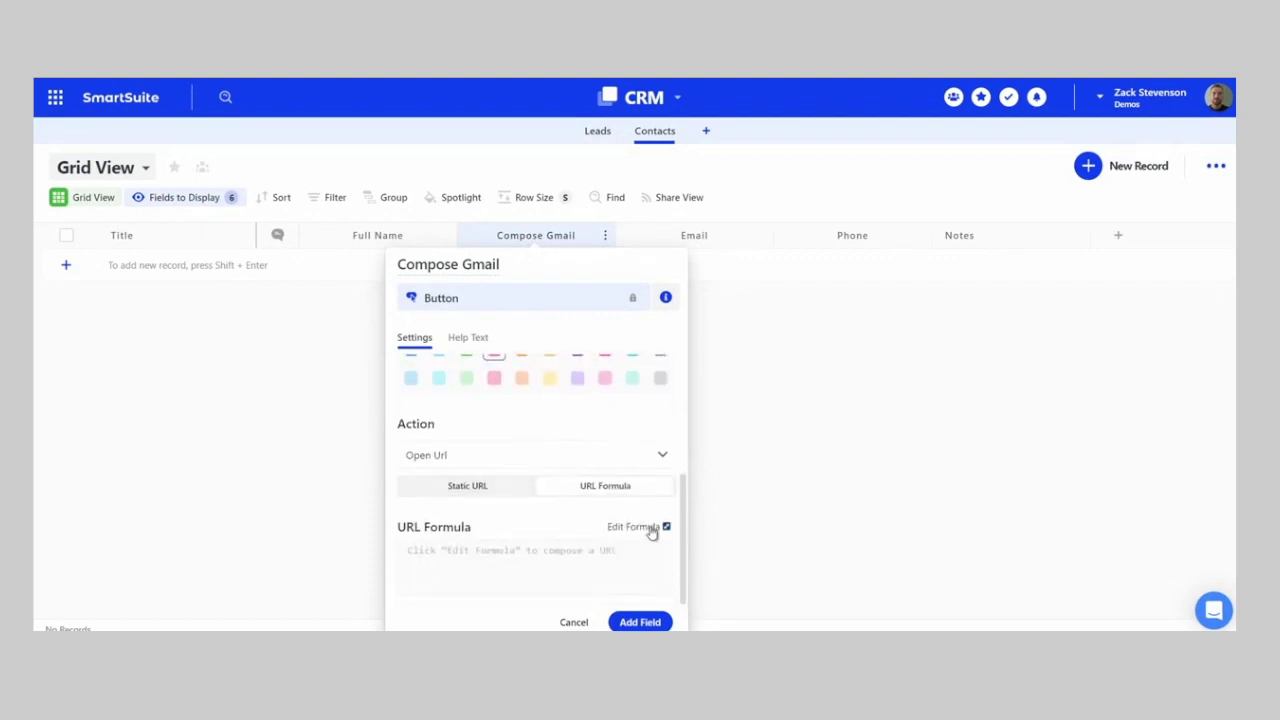
click(652, 527)
click(487, 199)
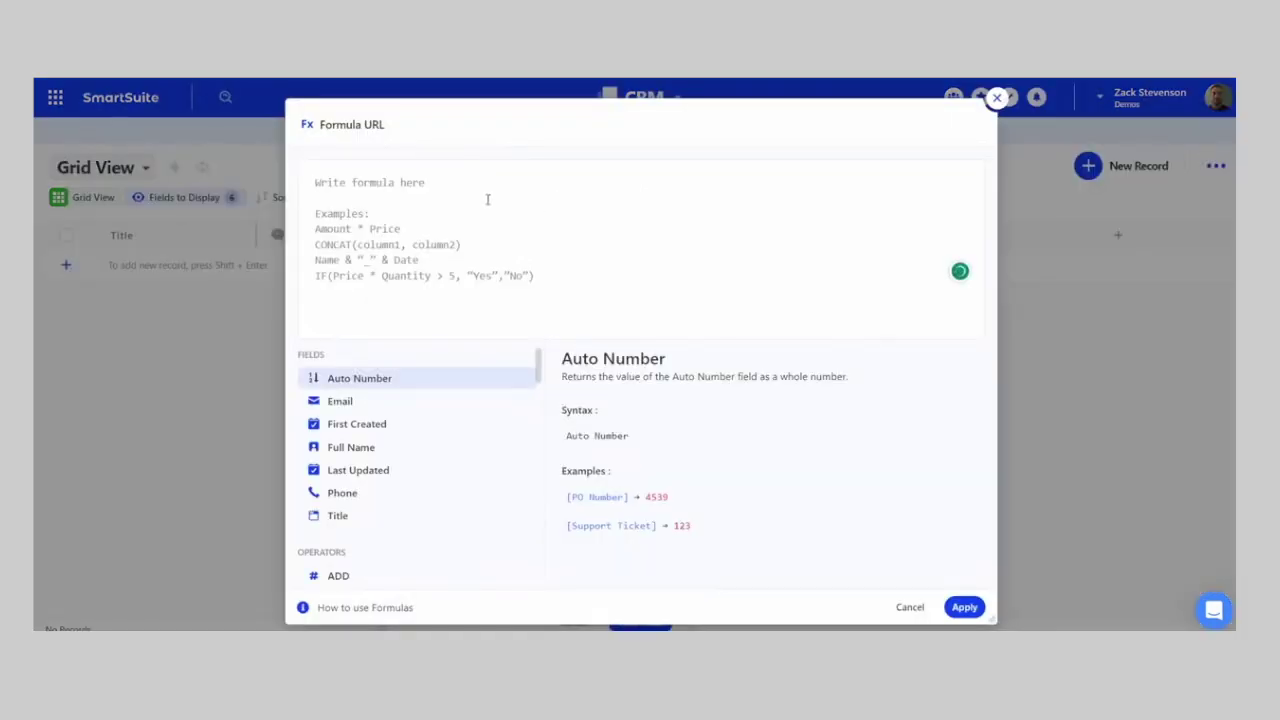
text(conc)
mouse_move(500, 448)
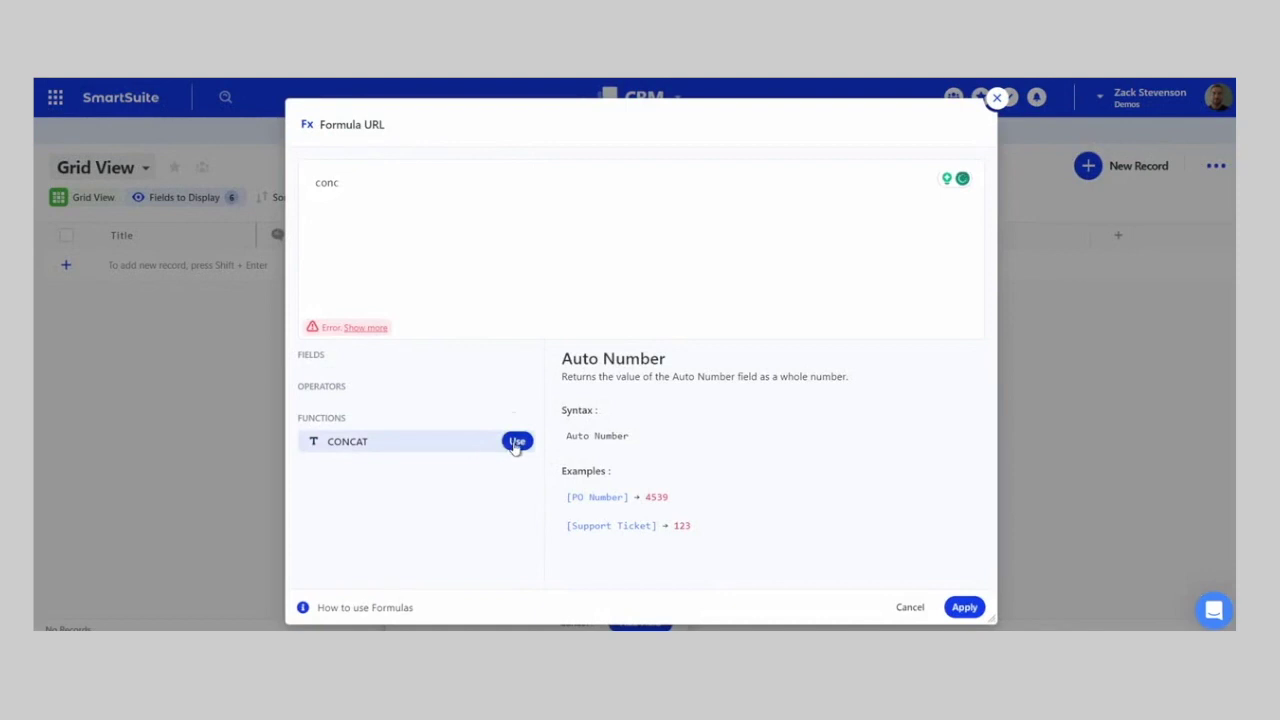
key(Return)
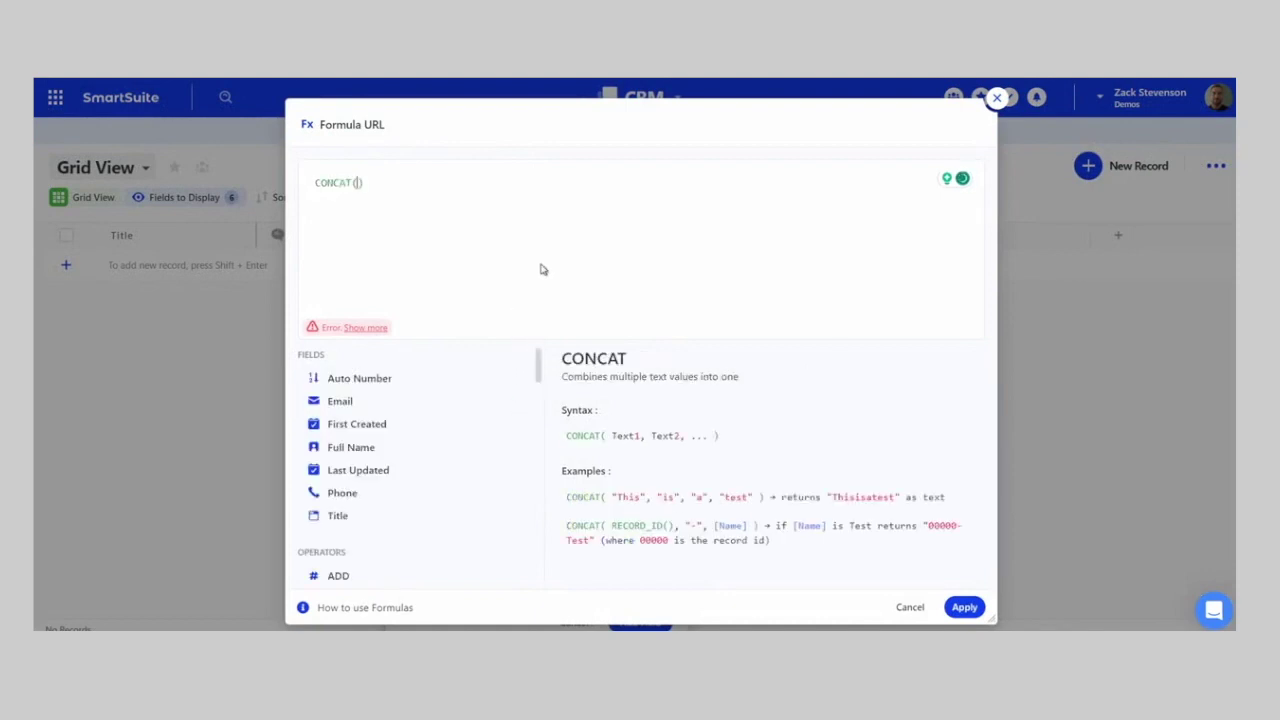
text(")
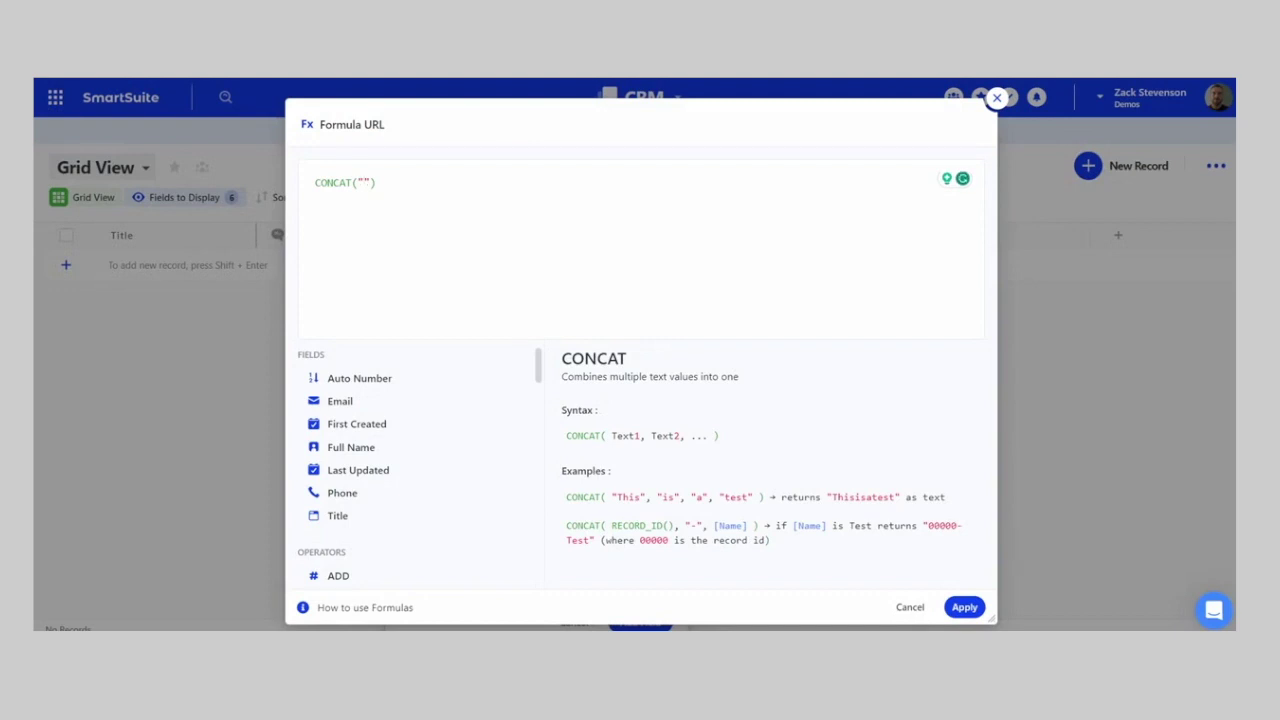
text(https://mail.google.com/mail/?view=cm&source=mailto&to=)
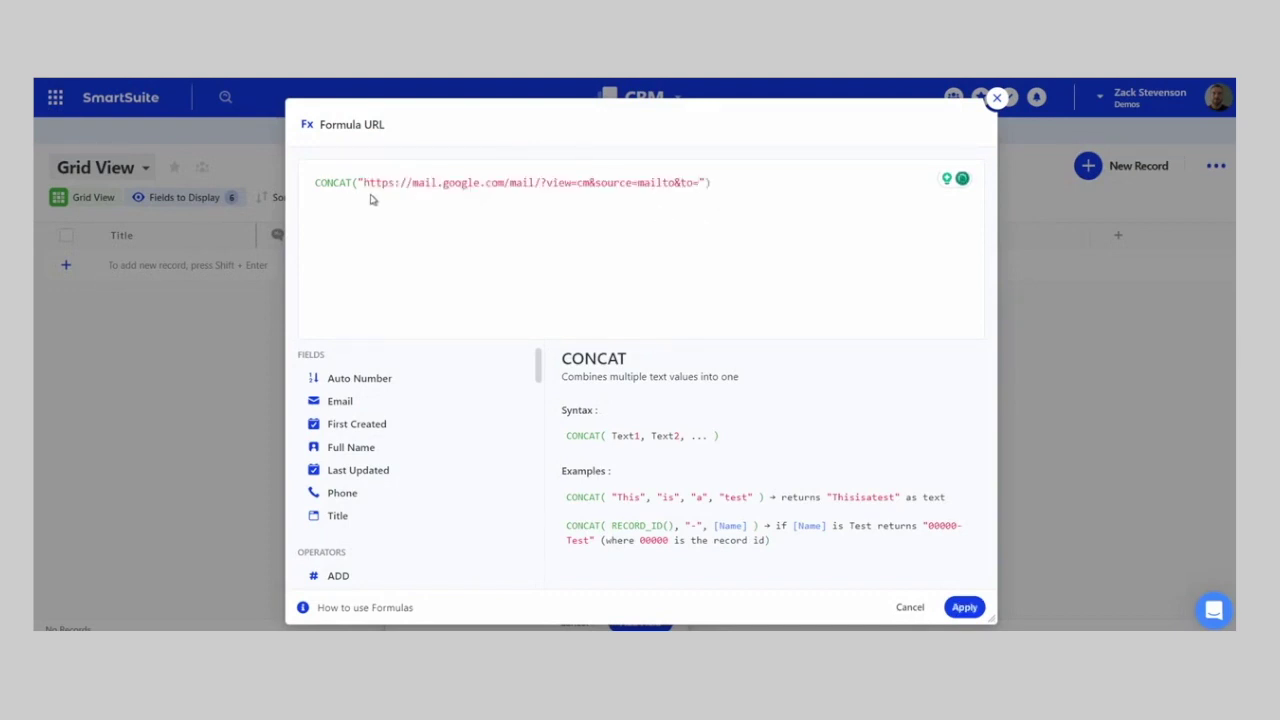
- After the Gmail address, add a comma and start the Email field reference ('em')
drag(364, 183, 666, 185)
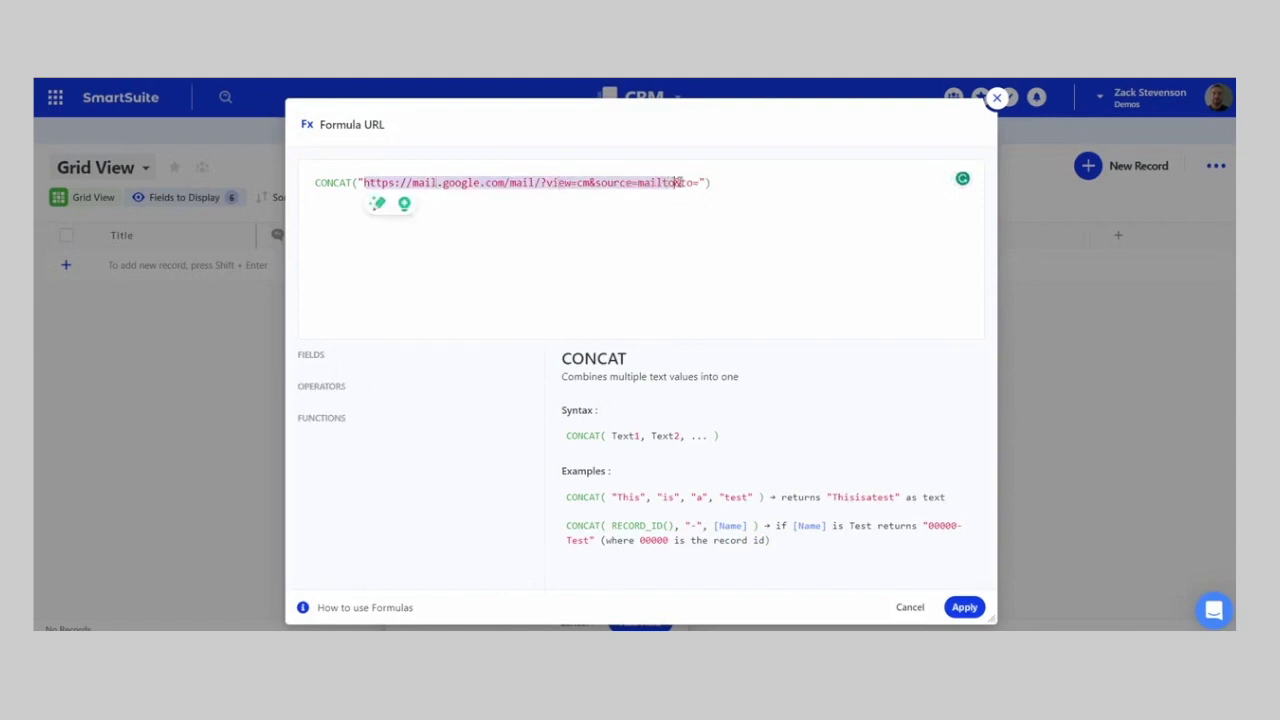
click(697, 184)
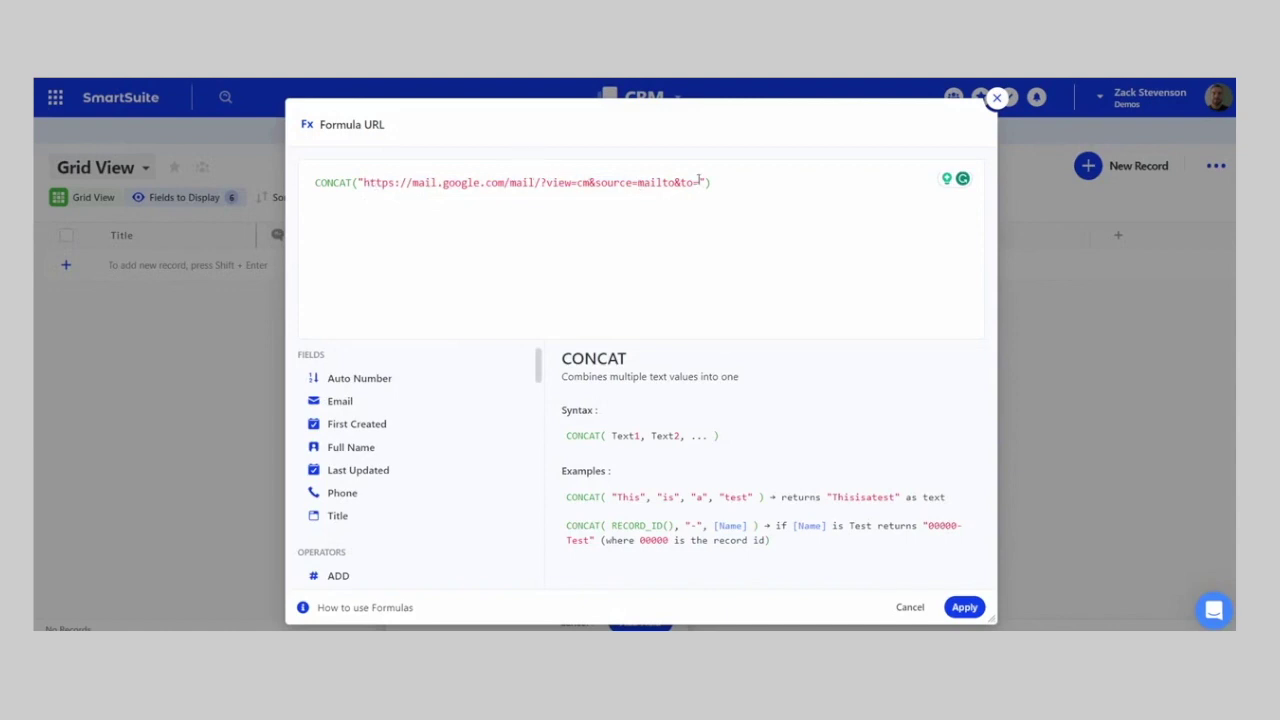
text(,em)
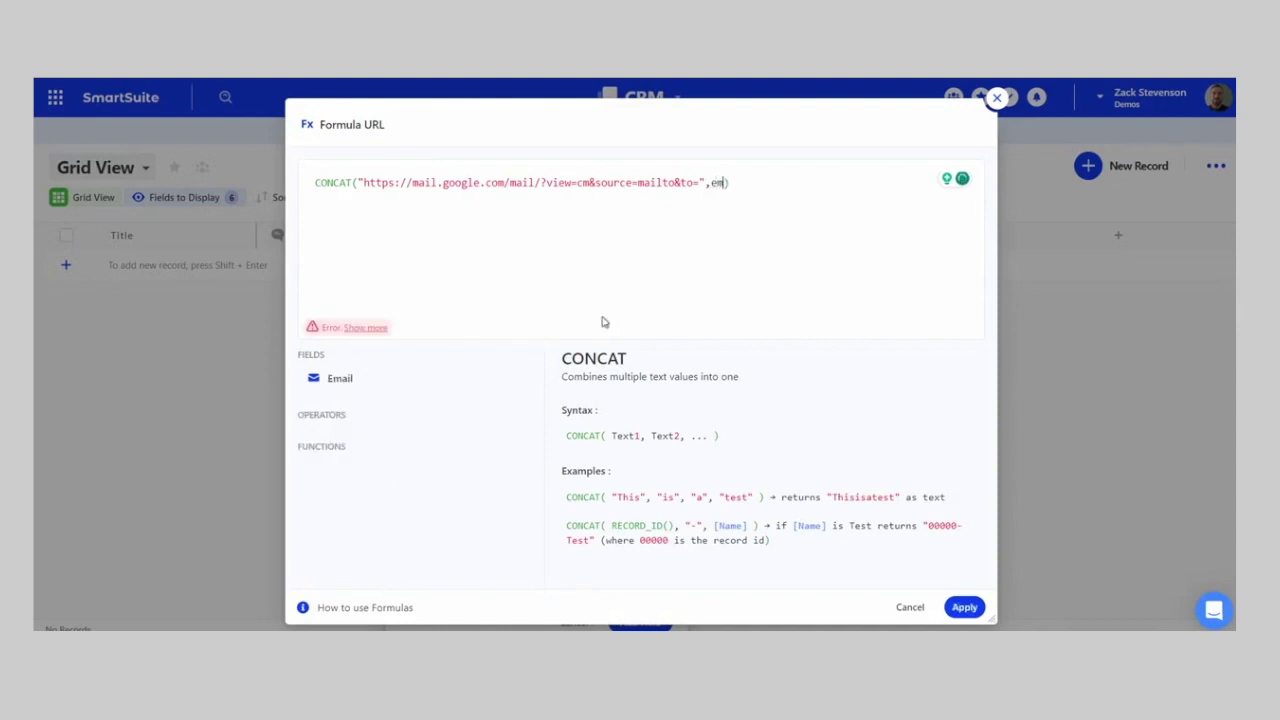
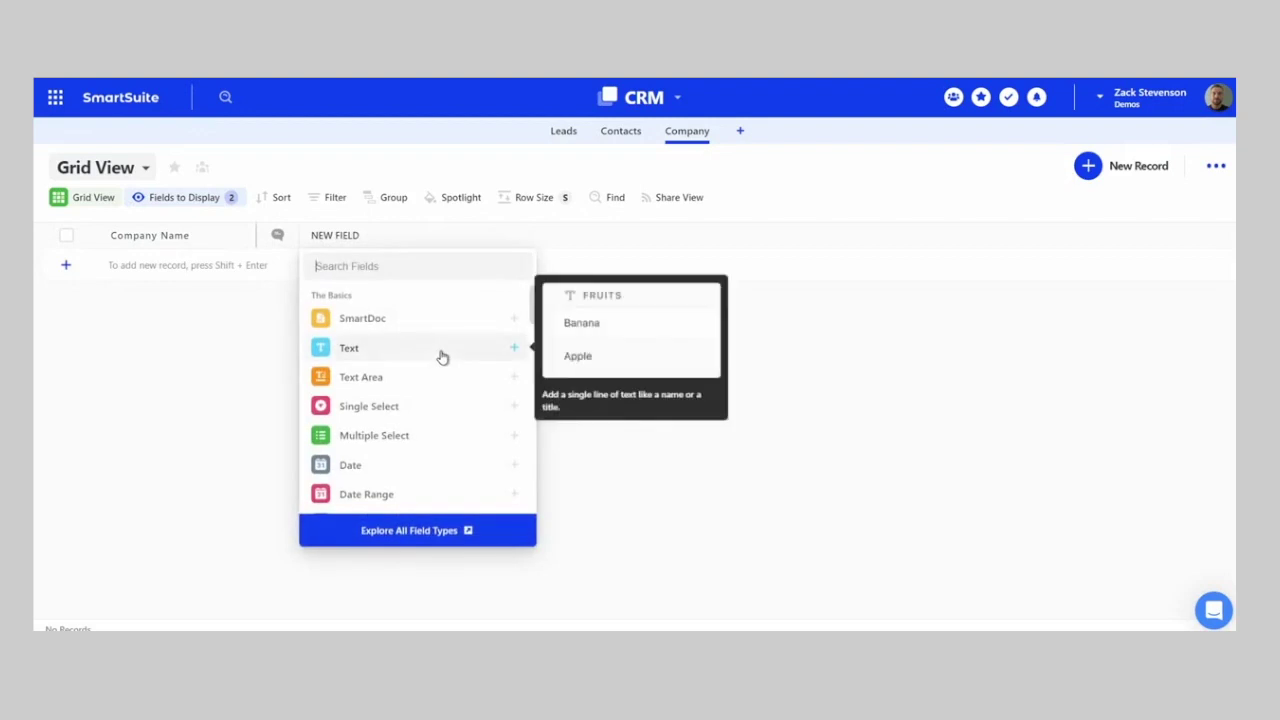
- Add a Link field named Website to the Company table
text(Web)
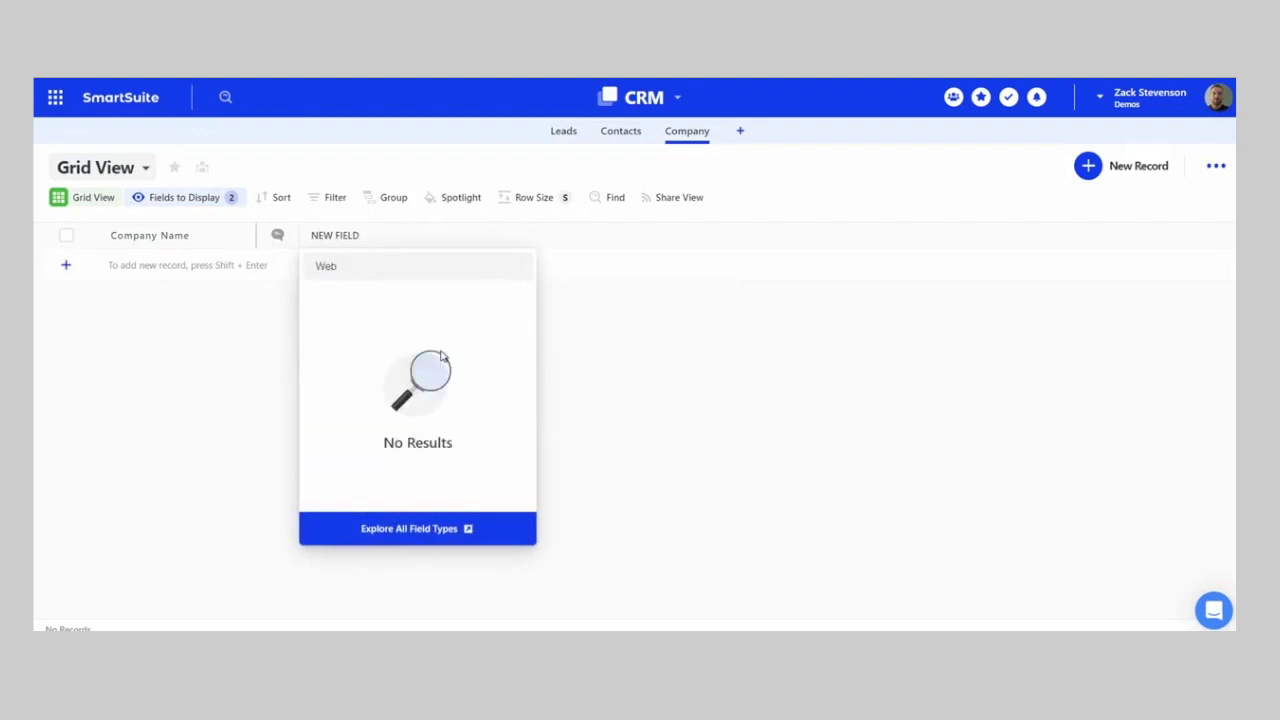
key(BackSpace)
key(BackSpace)
click(386, 320)
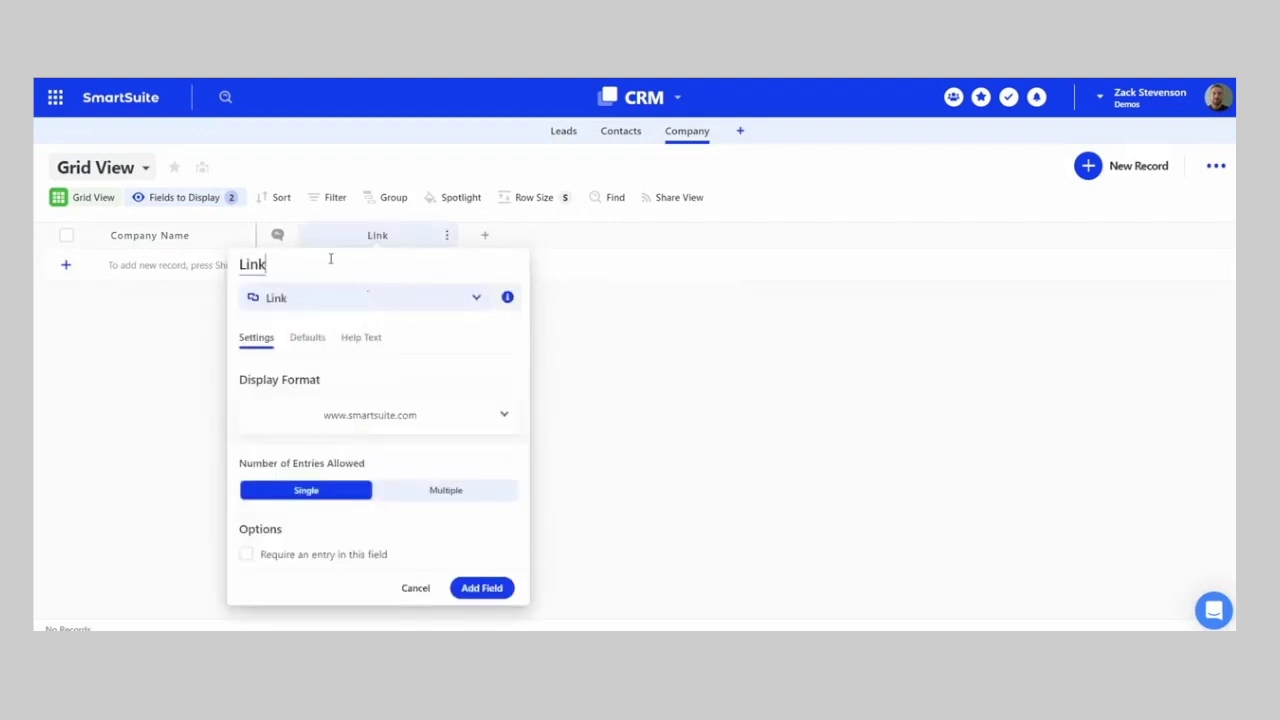
text(Website)
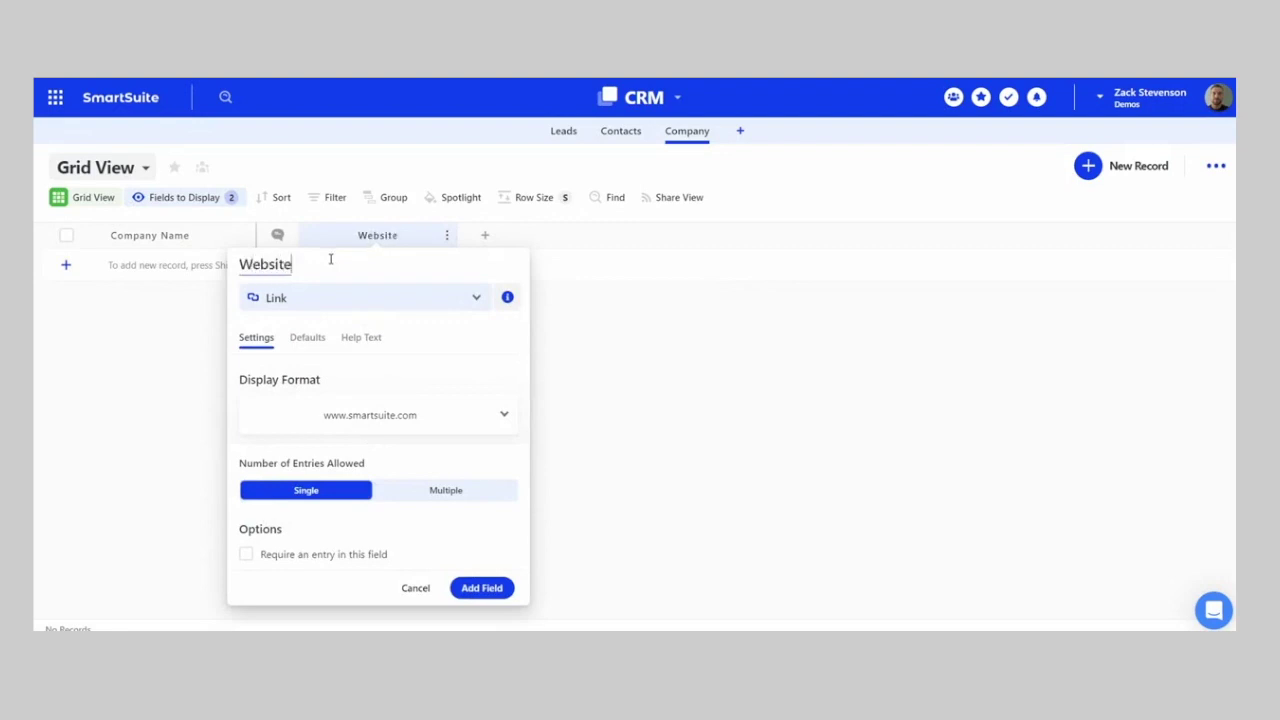
click(482, 588)
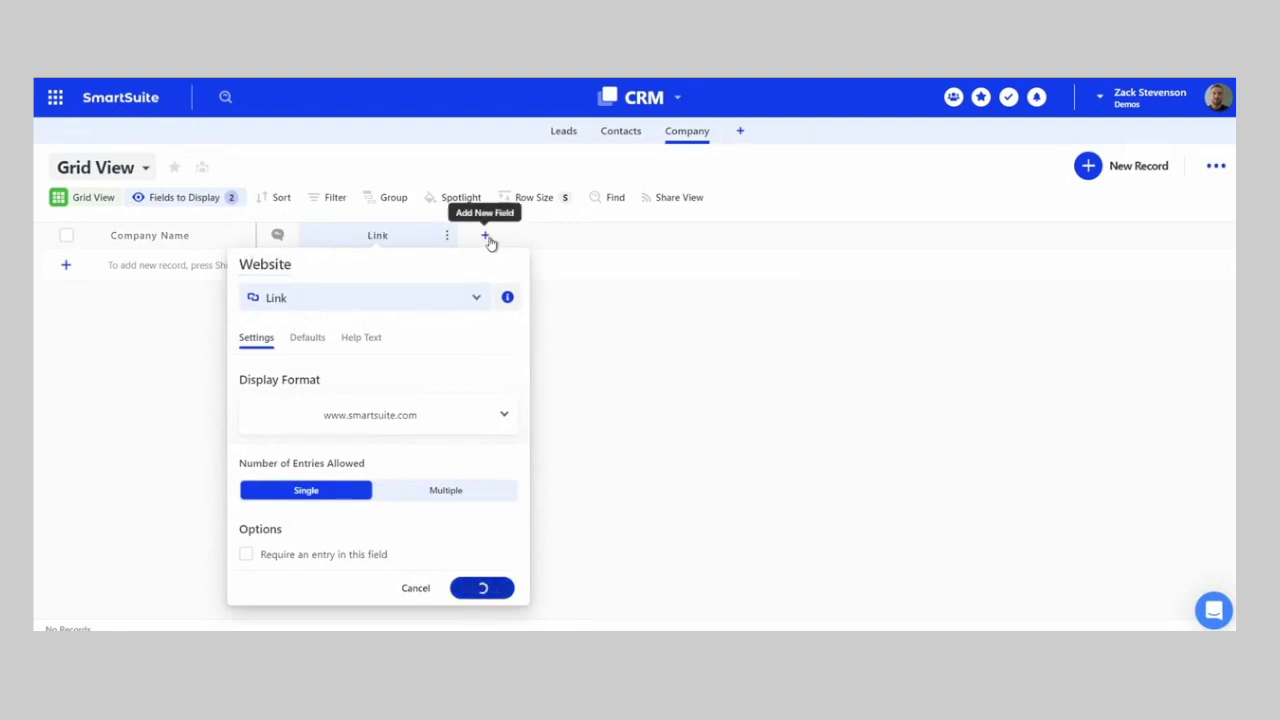
- Add an Address field with single-line format to the Company table
text(add)
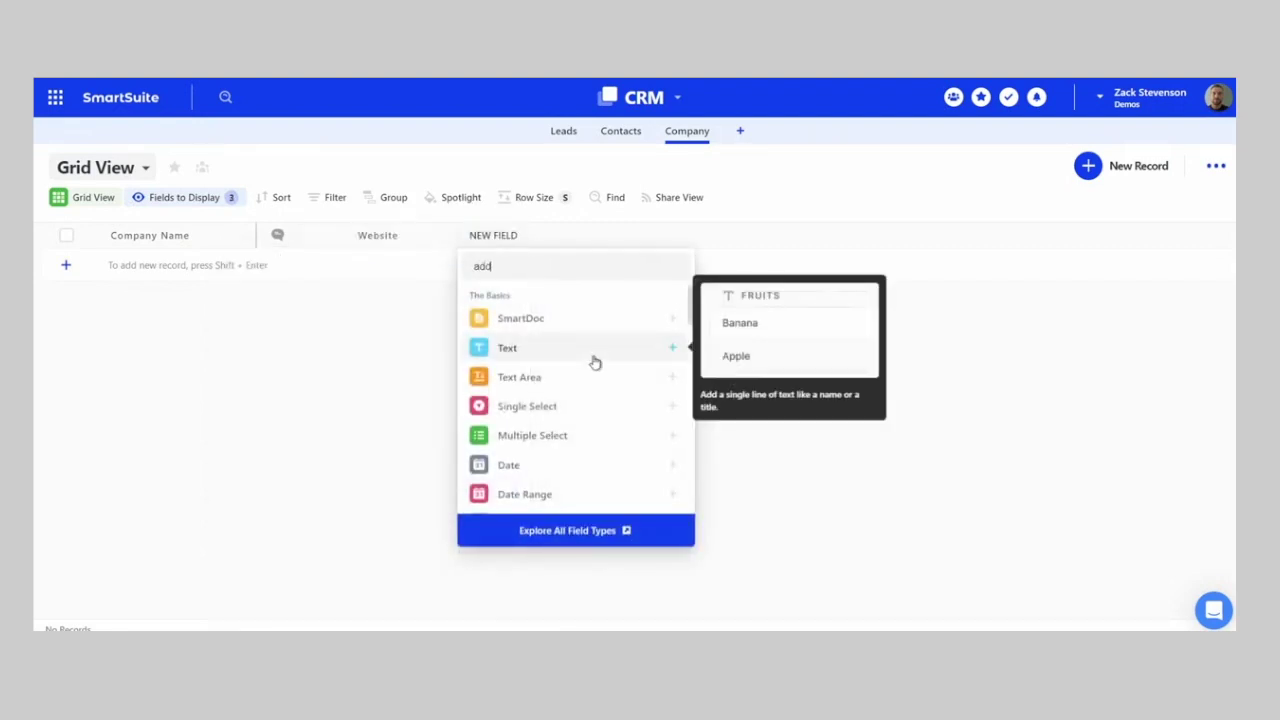
click(537, 320)
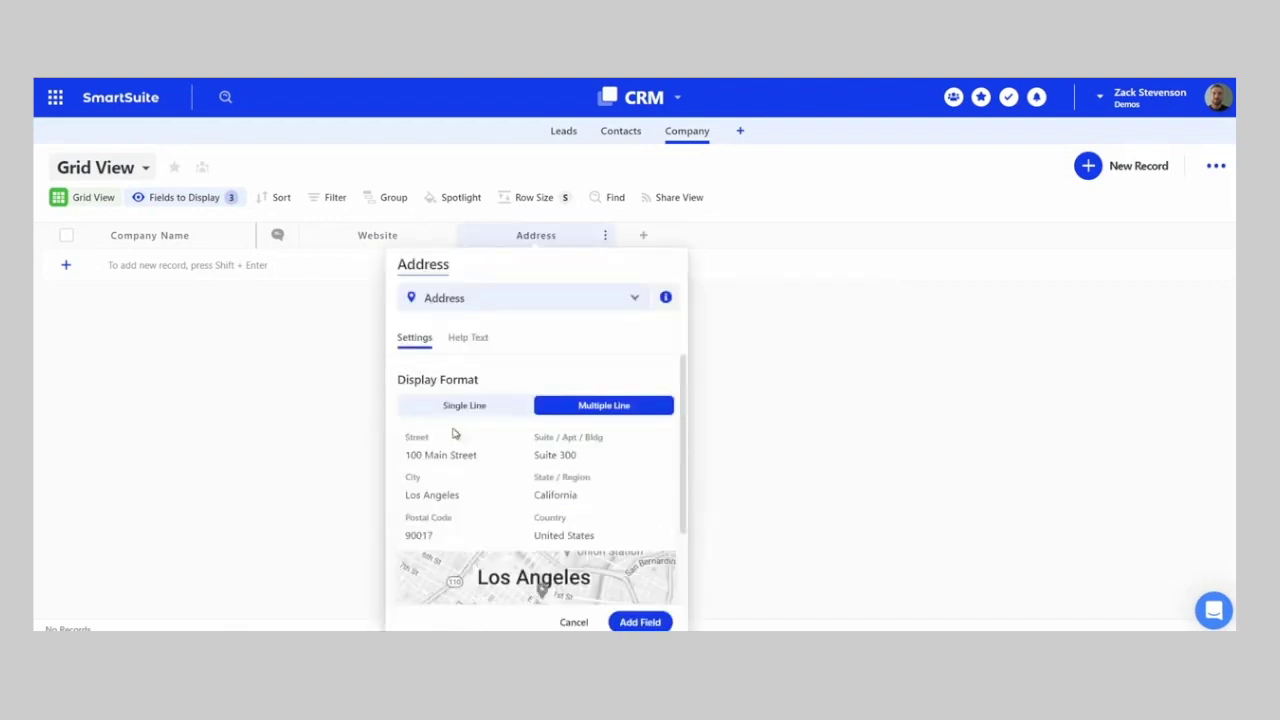
click(480, 408)
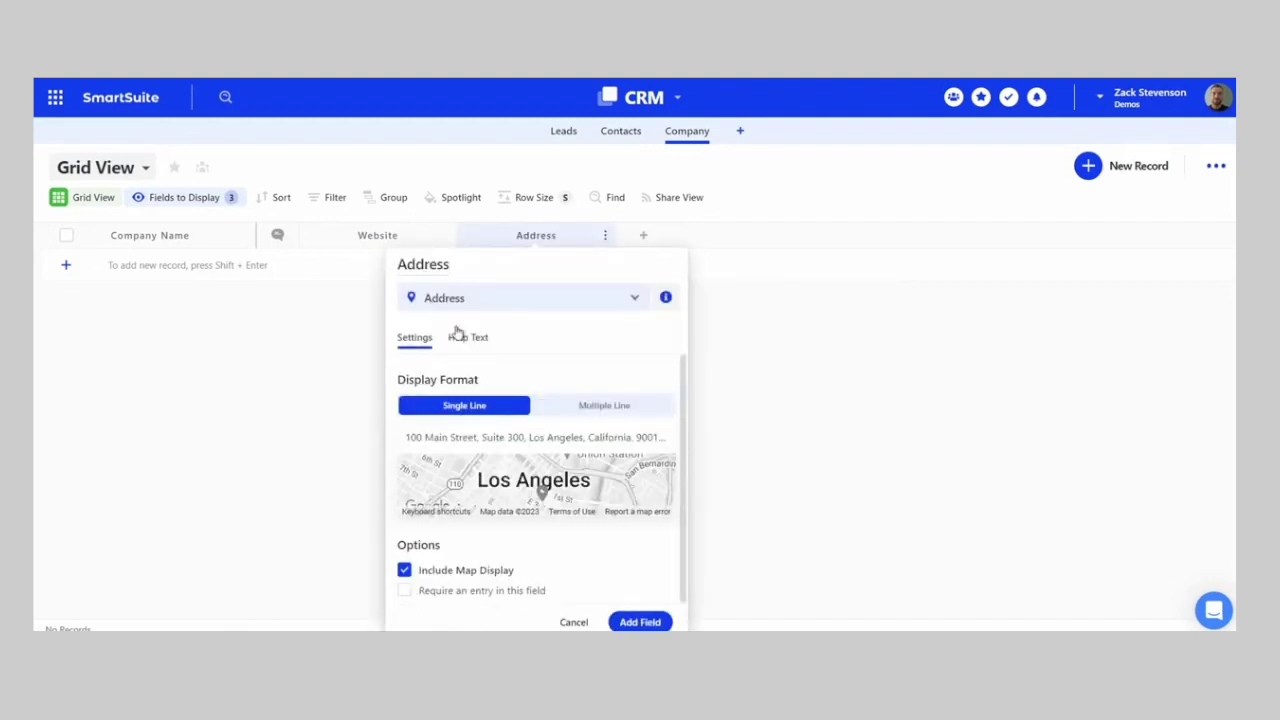
click(604, 408)
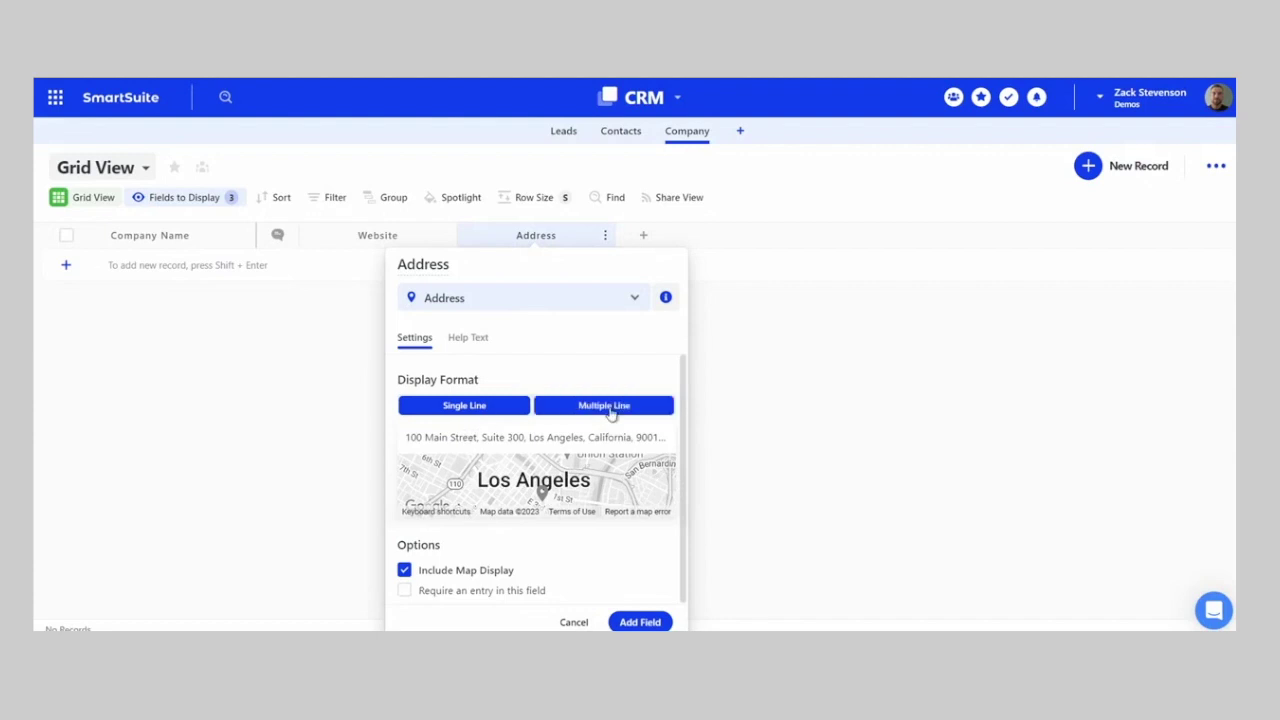
scroll(540, 405, down, 2)
scroll(540, 405, up, 2)
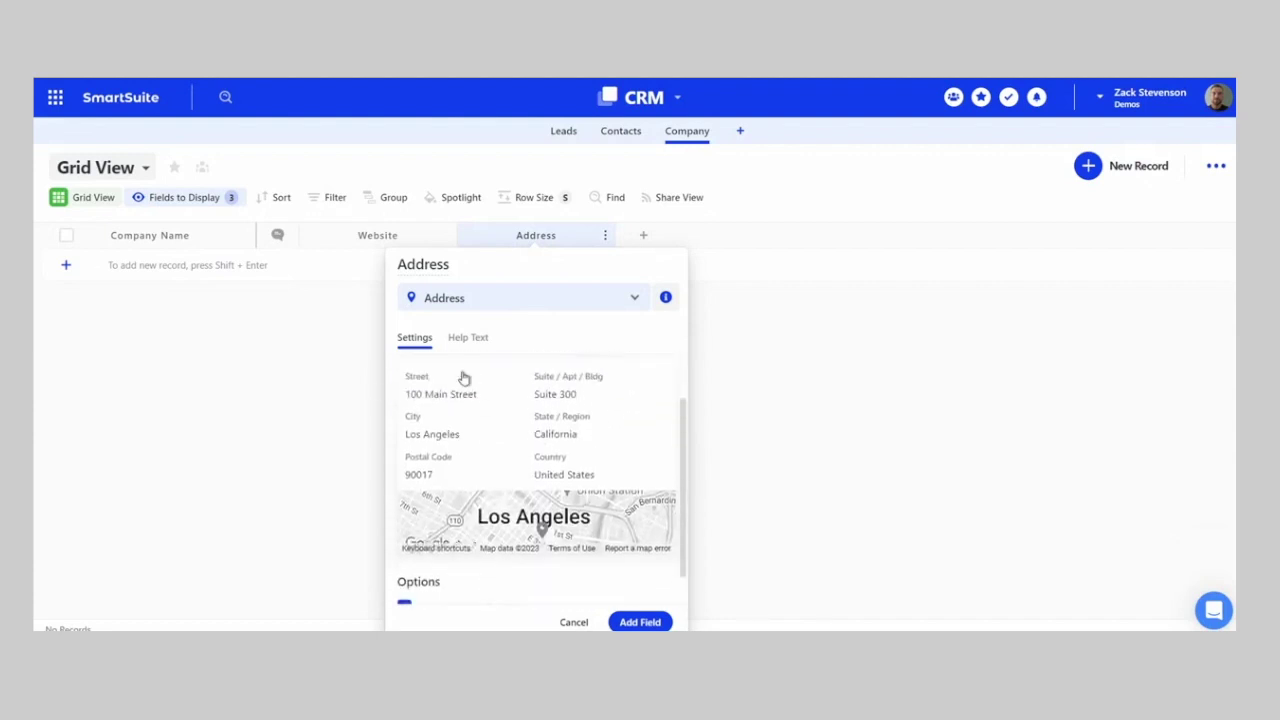
click(487, 392)
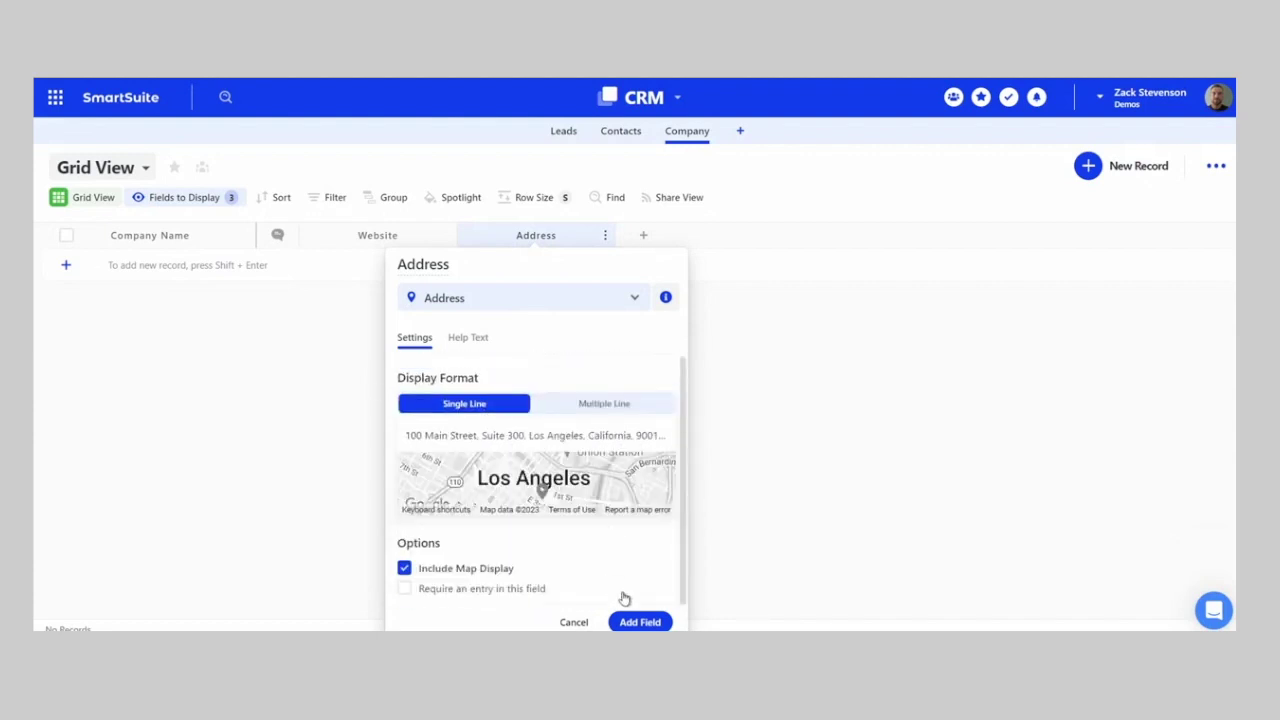
click(640, 622)
- Add a Linked Record field on Company that links to the Contacts app
click(646, 238)
text(link)
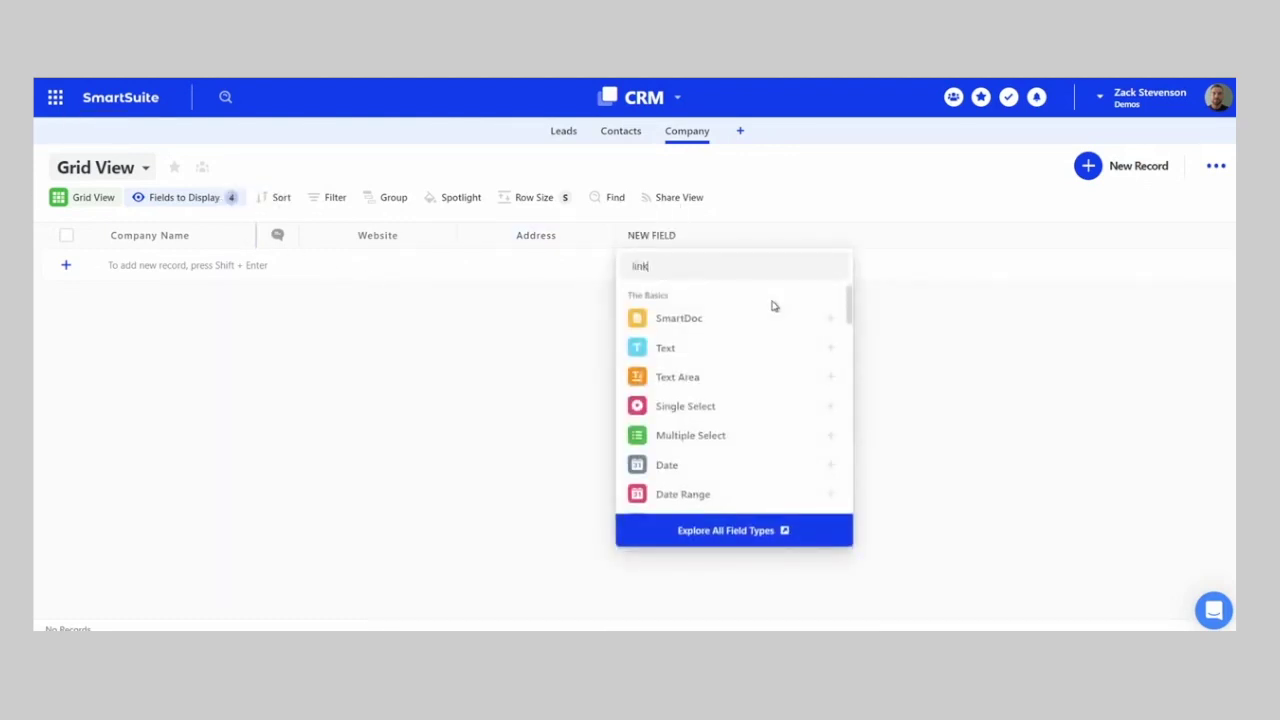
click(706, 348)
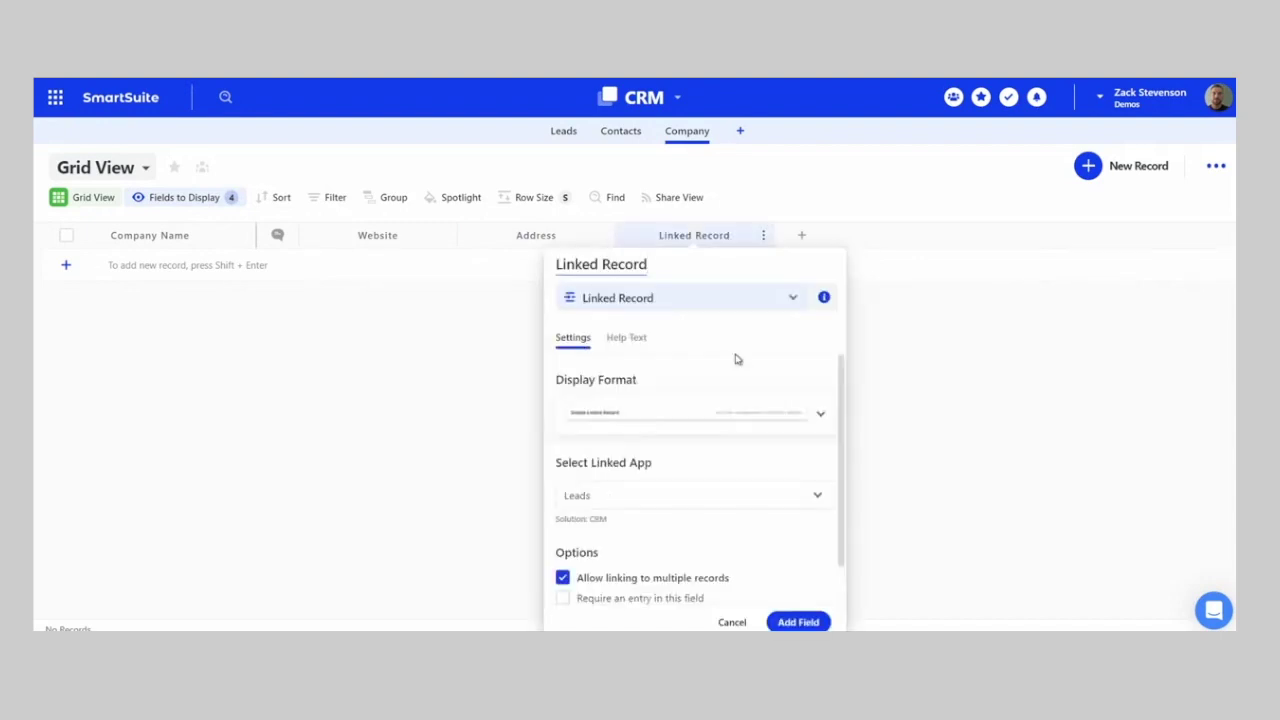
click(620, 505)
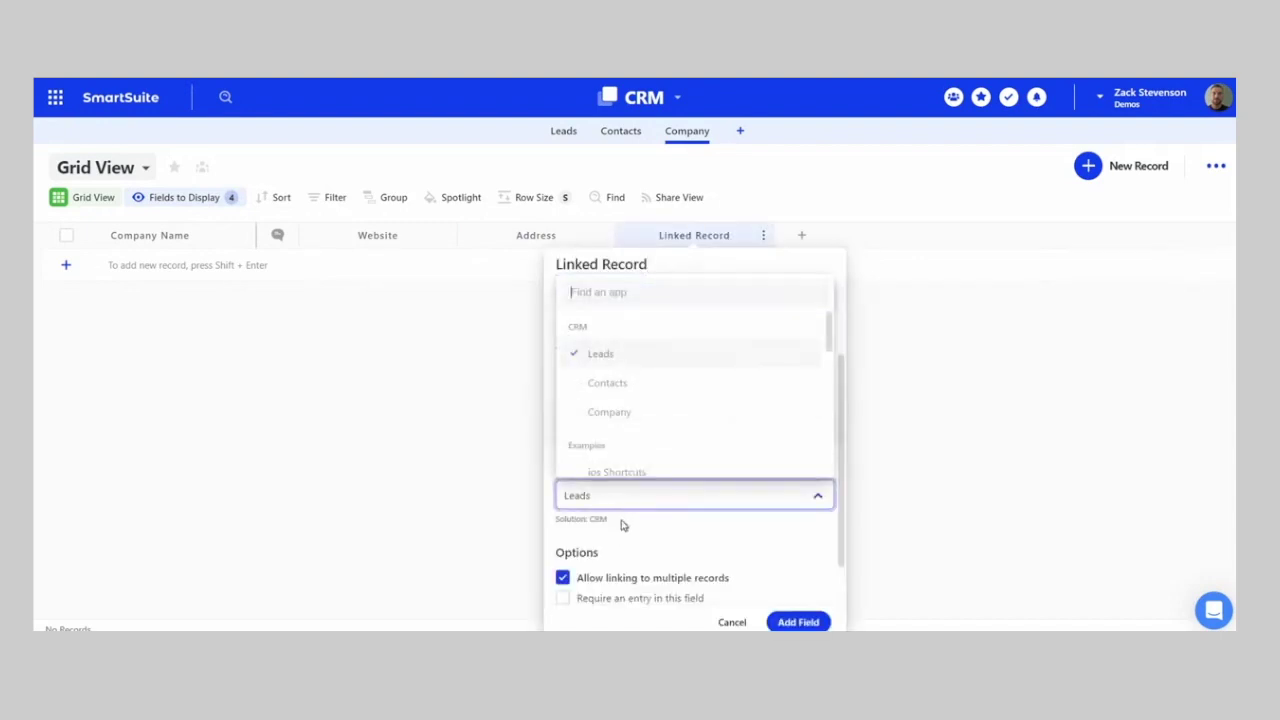
click(607, 383)
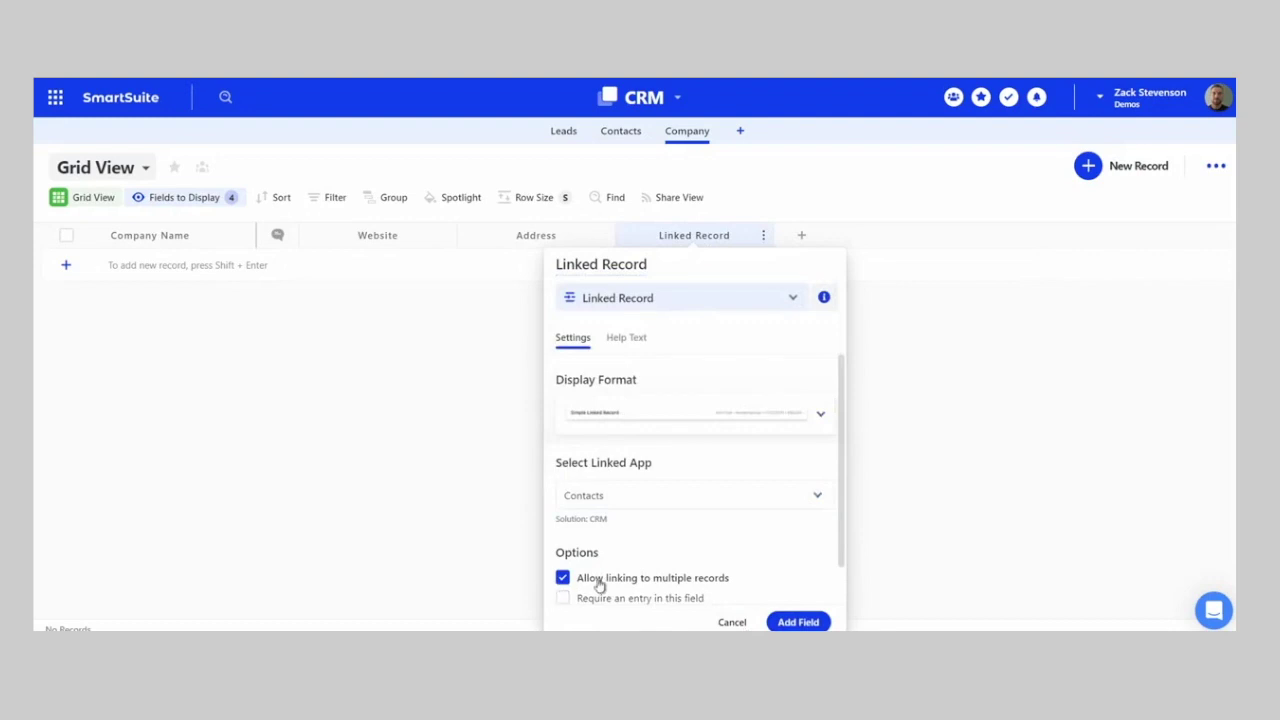
click(797, 621)
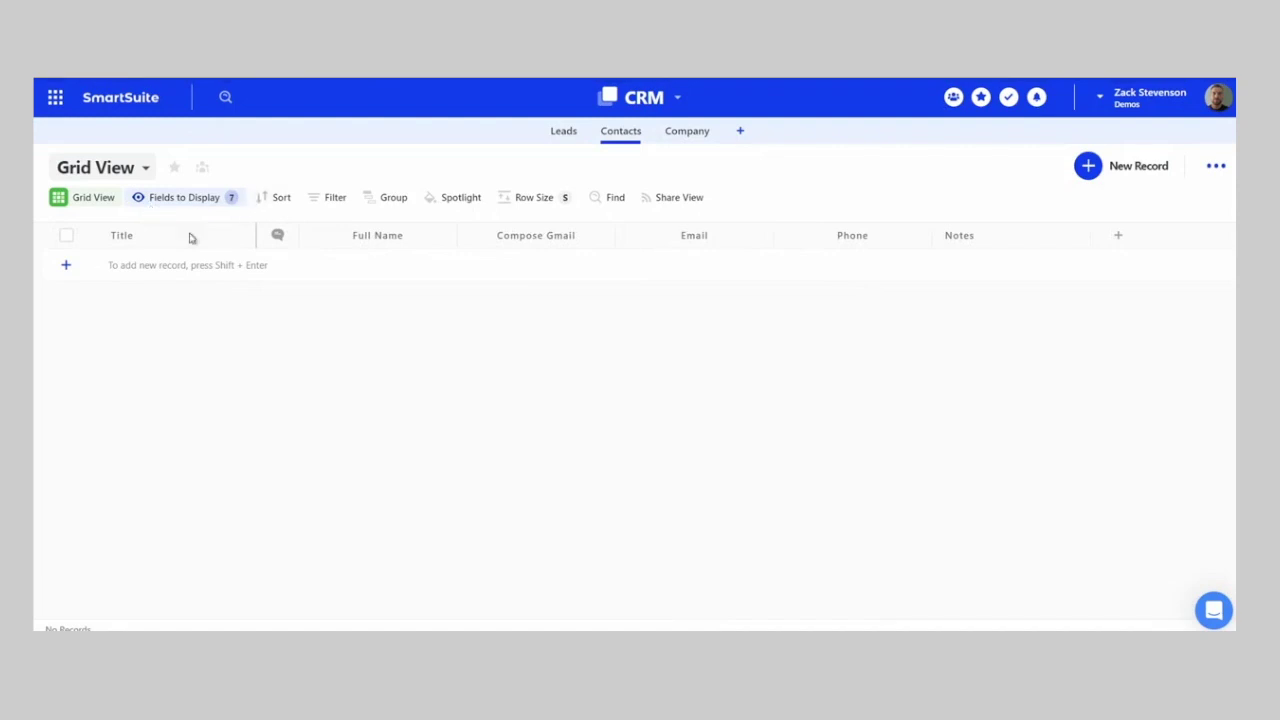
- Show the Link to Company field as a column in the Contacts grid
click(176, 200)
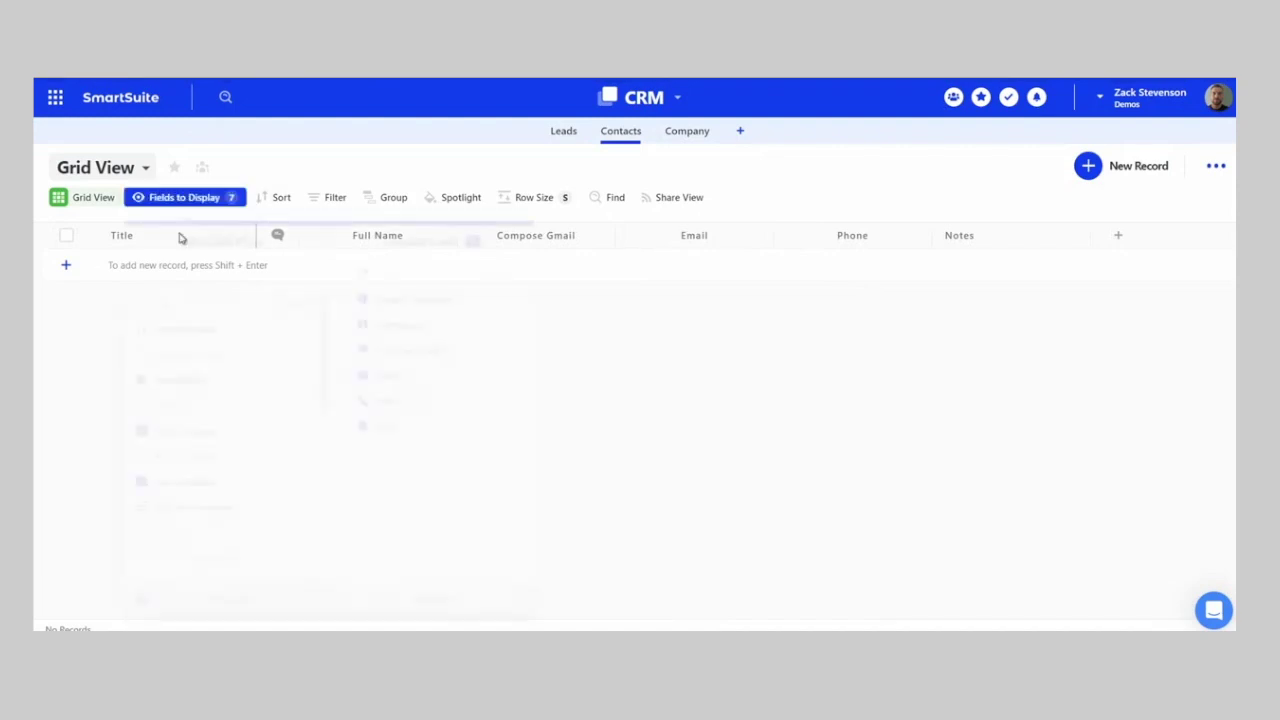
scroll(171, 431, down, 1)
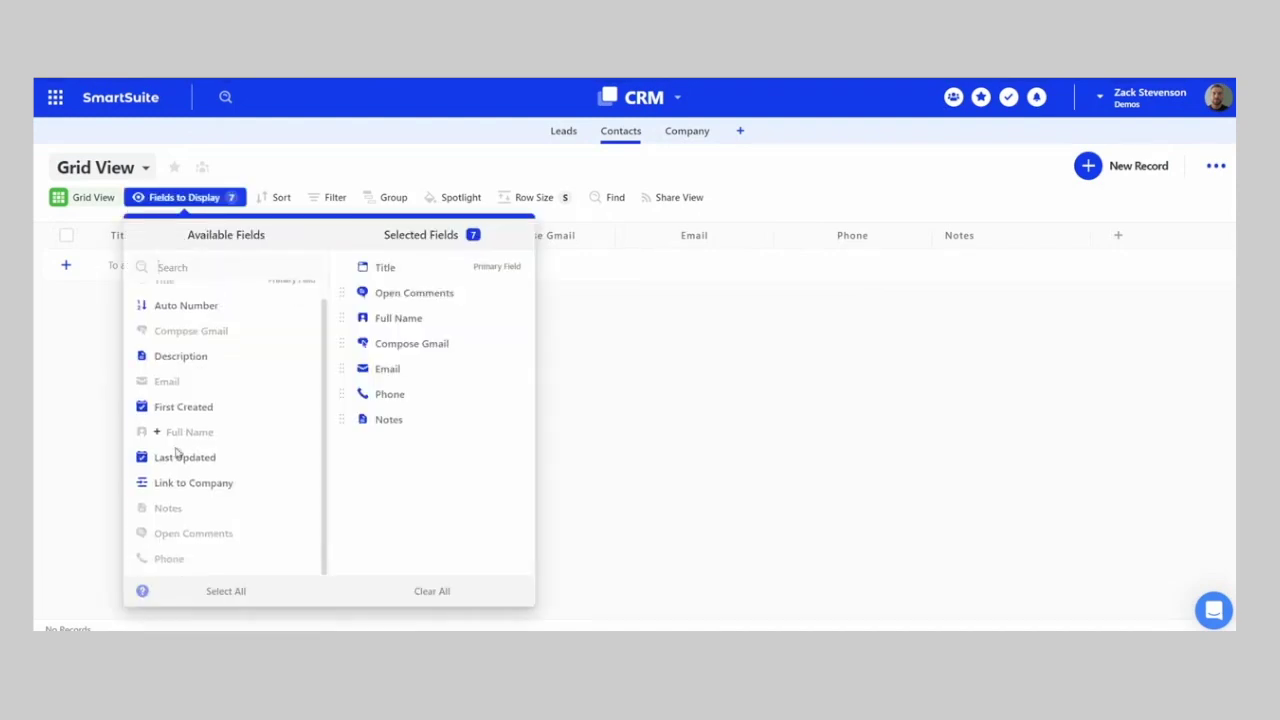
click(305, 483)
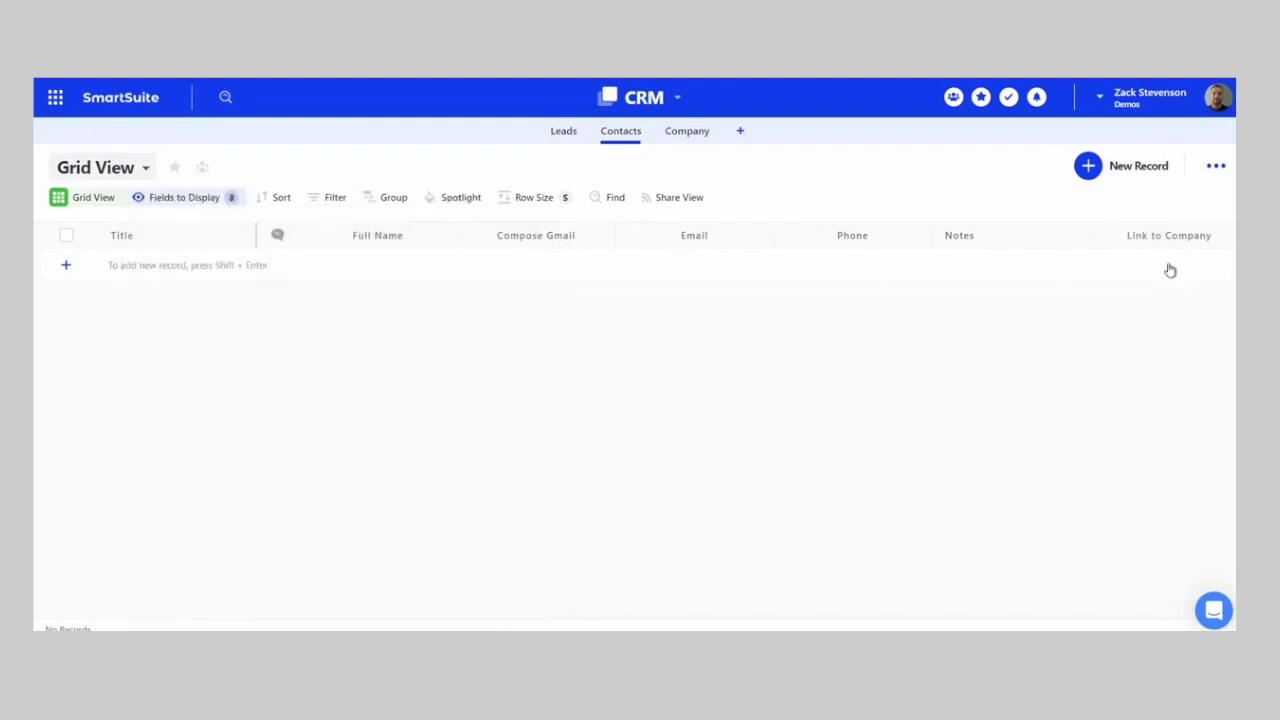
- Check the Company and Leads tables, then return to Contacts
click(687, 131)
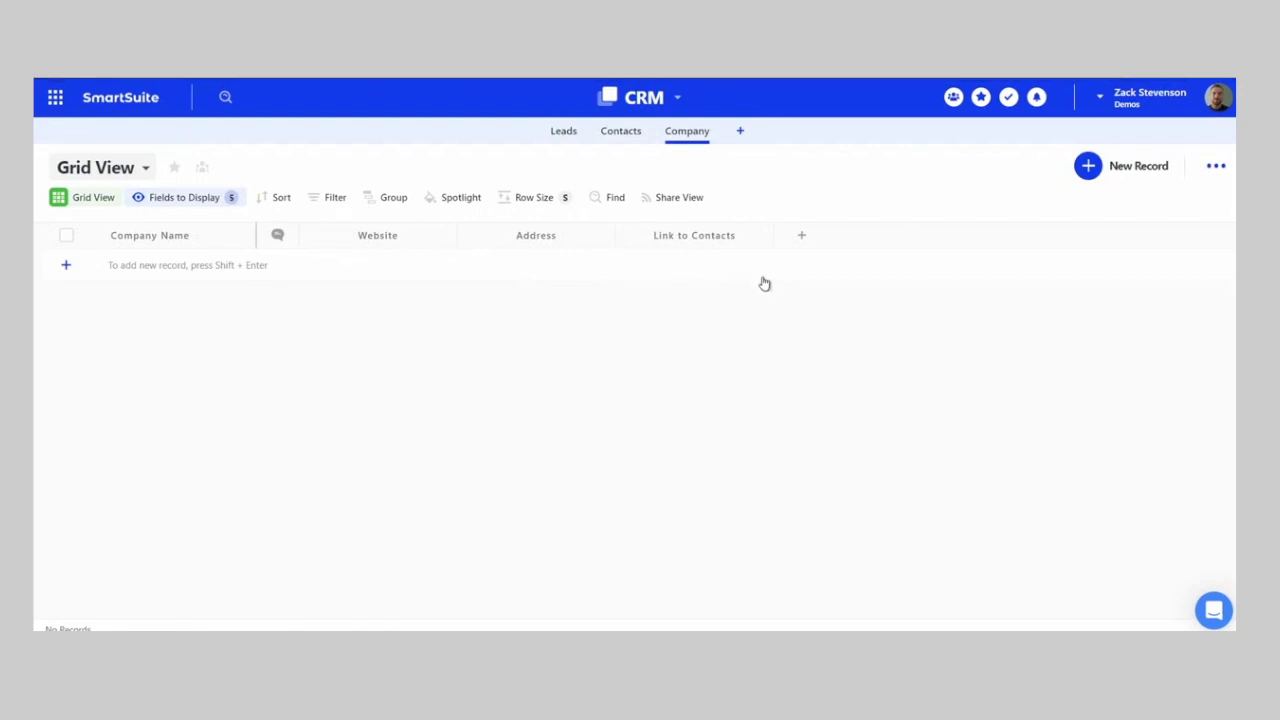
click(620, 131)
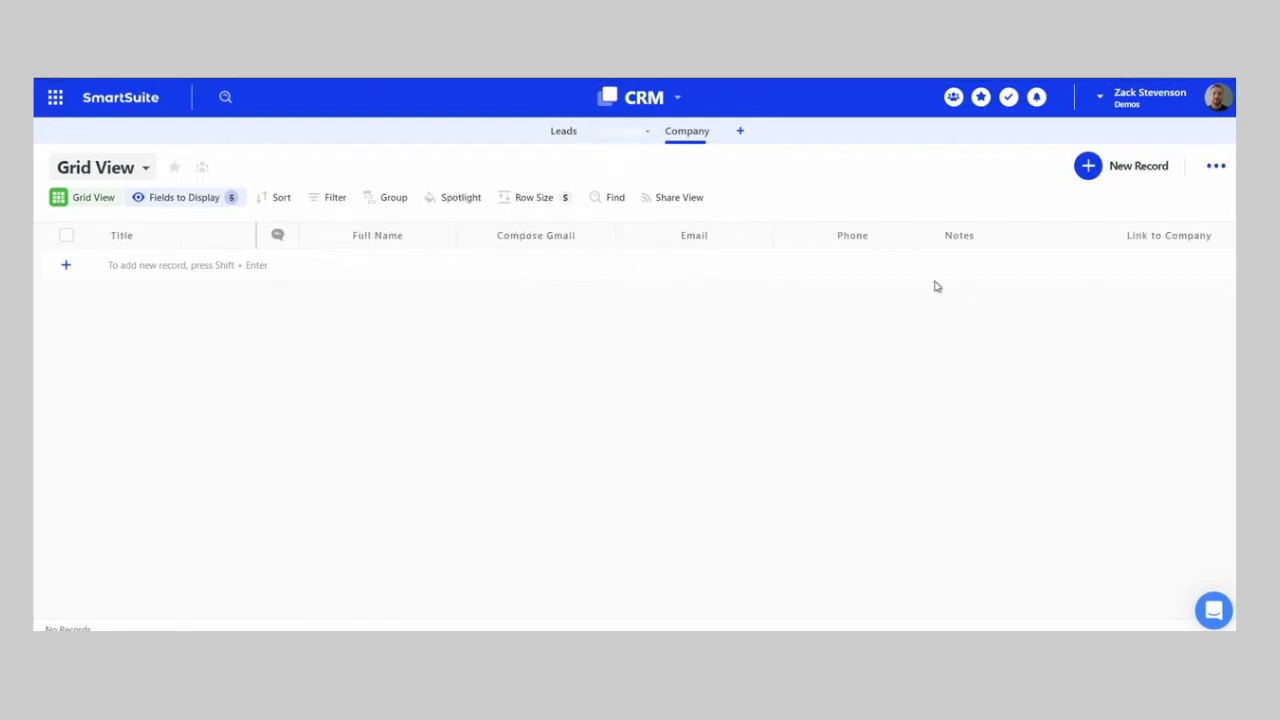
click(552, 133)
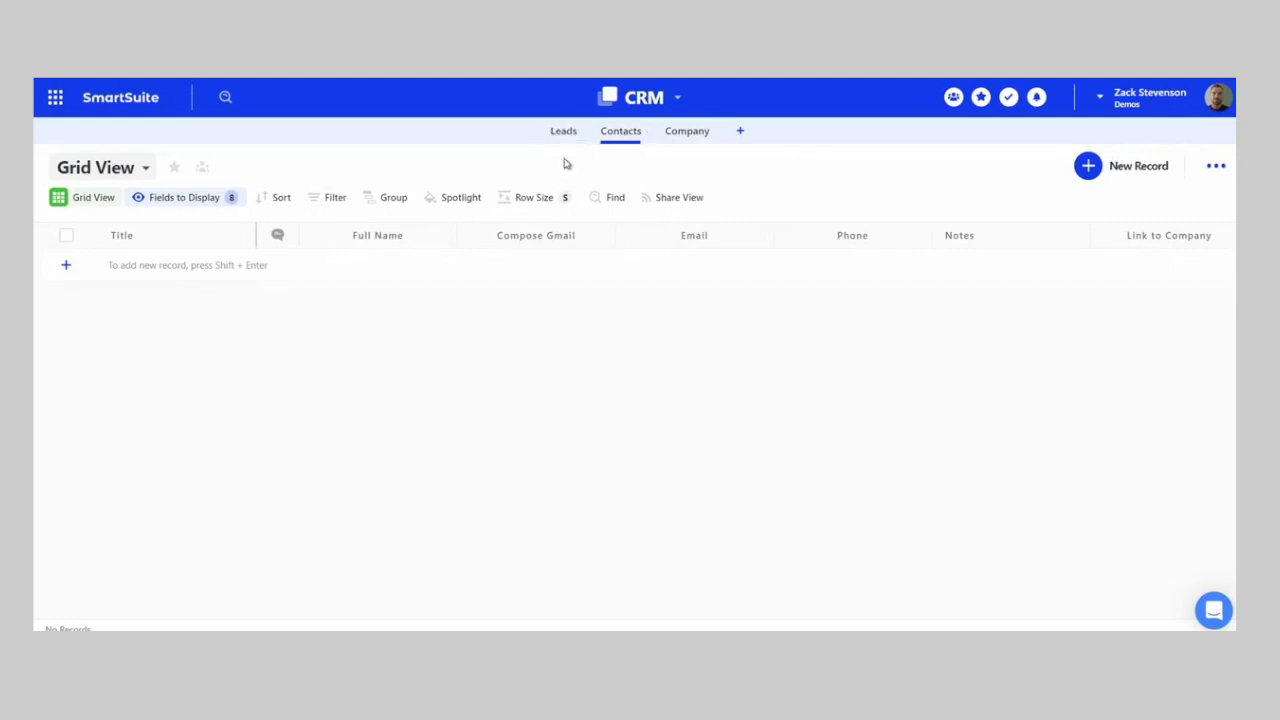
click(620, 132)
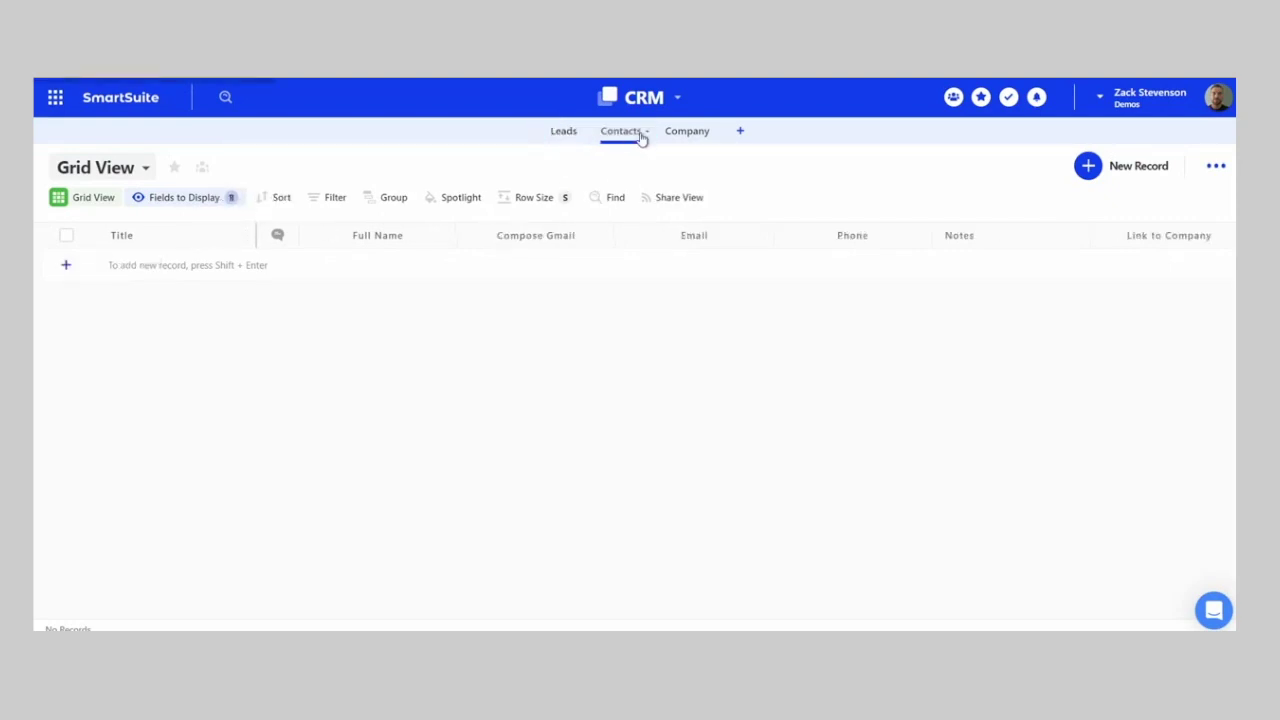
- Rename the Contacts title field to Contact ID and convert it to auto-generated
click(247, 236)
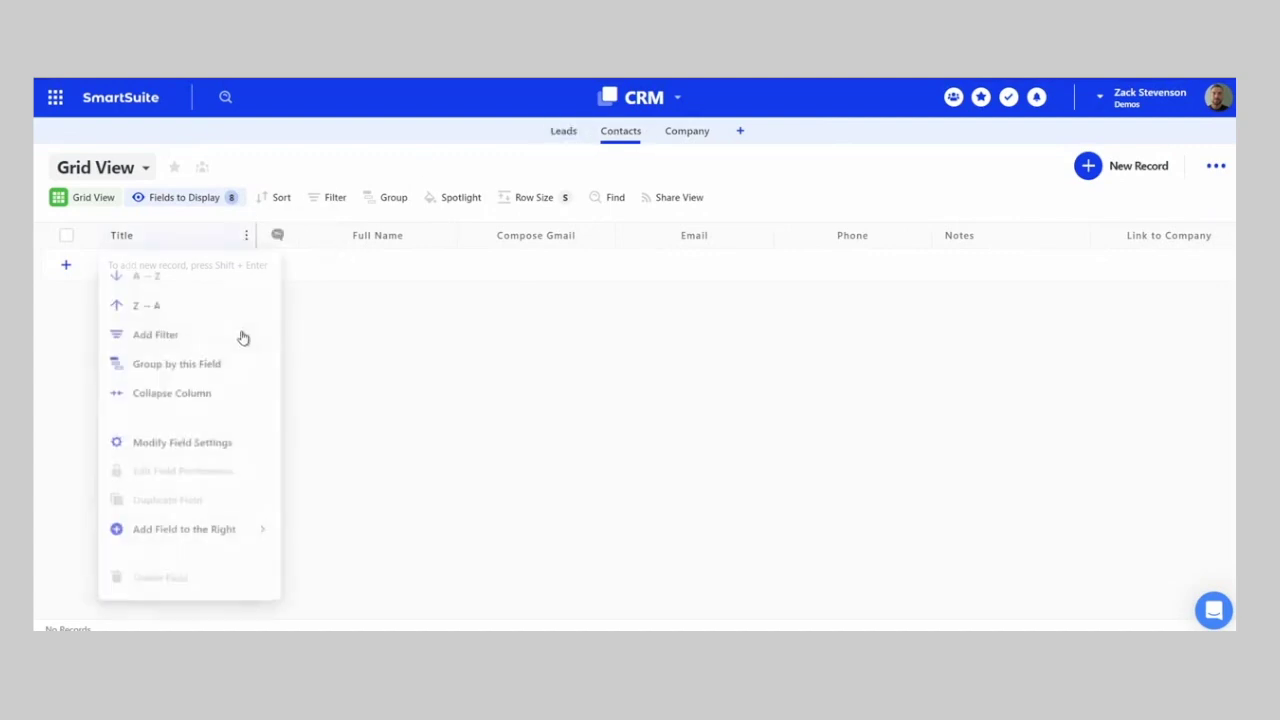
click(190, 439)
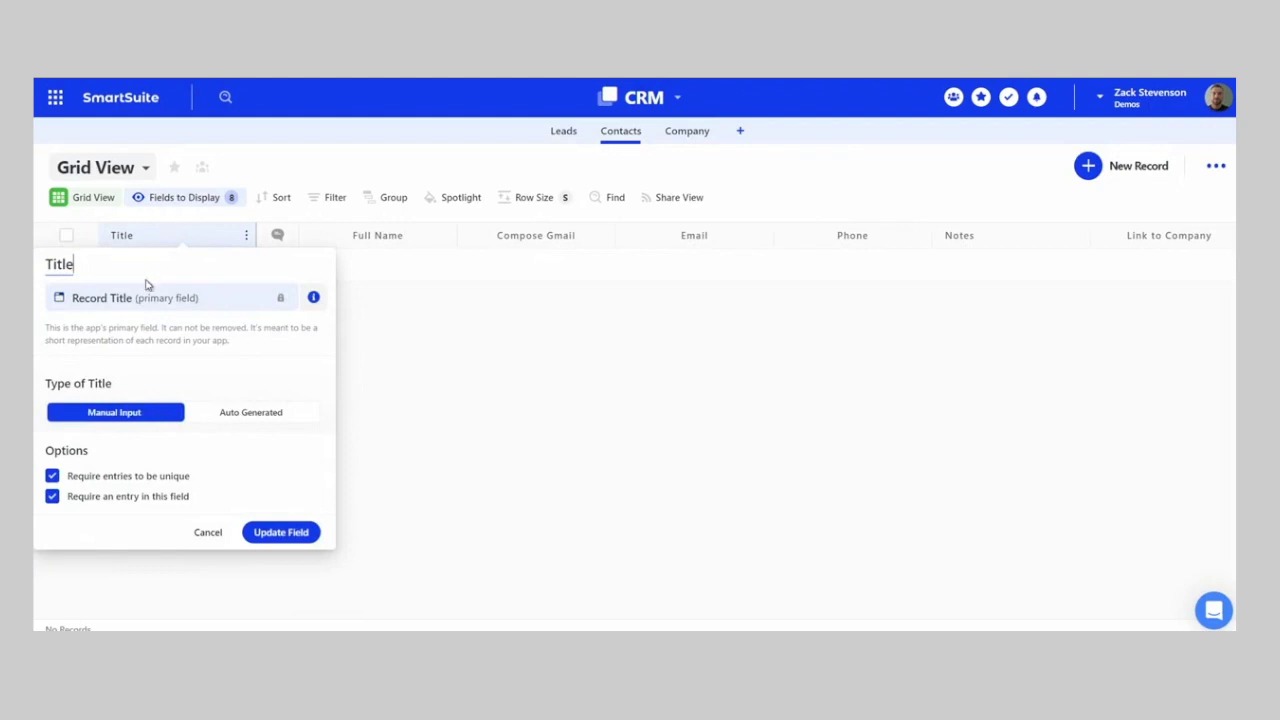
text(Contact)
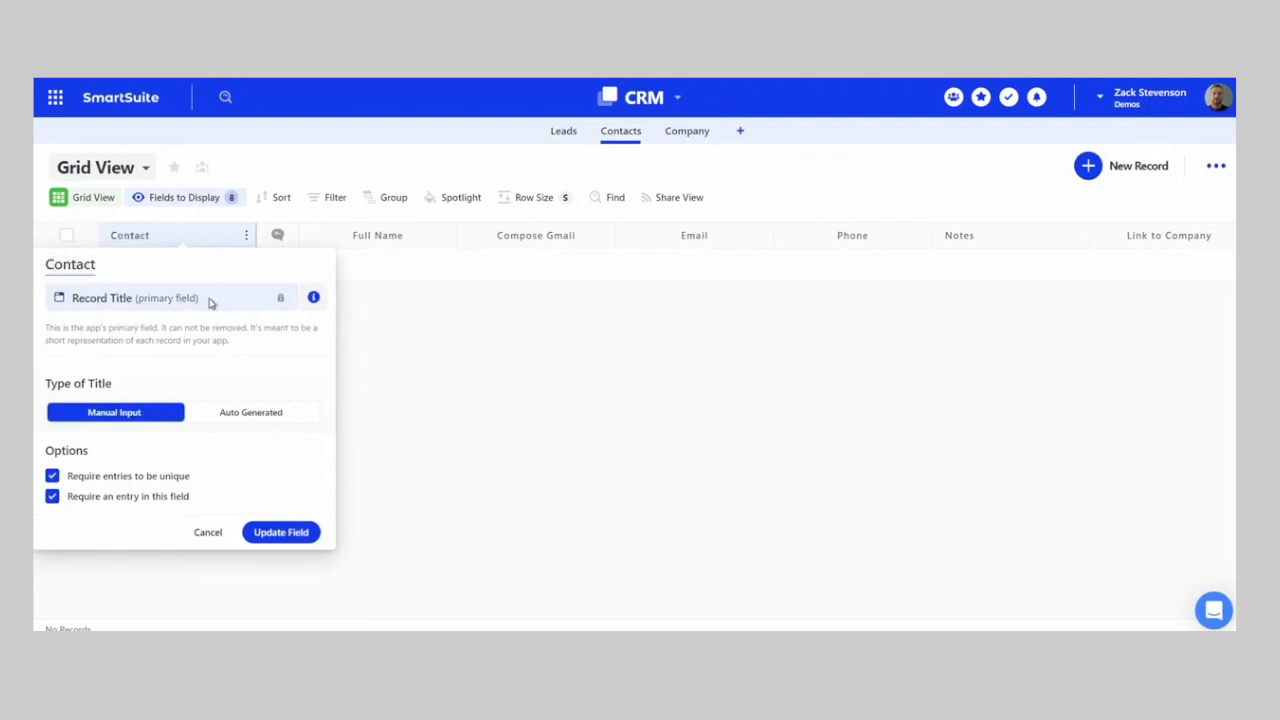
key(Caps_Lock)
text(ID)
key(Caps_Lock)
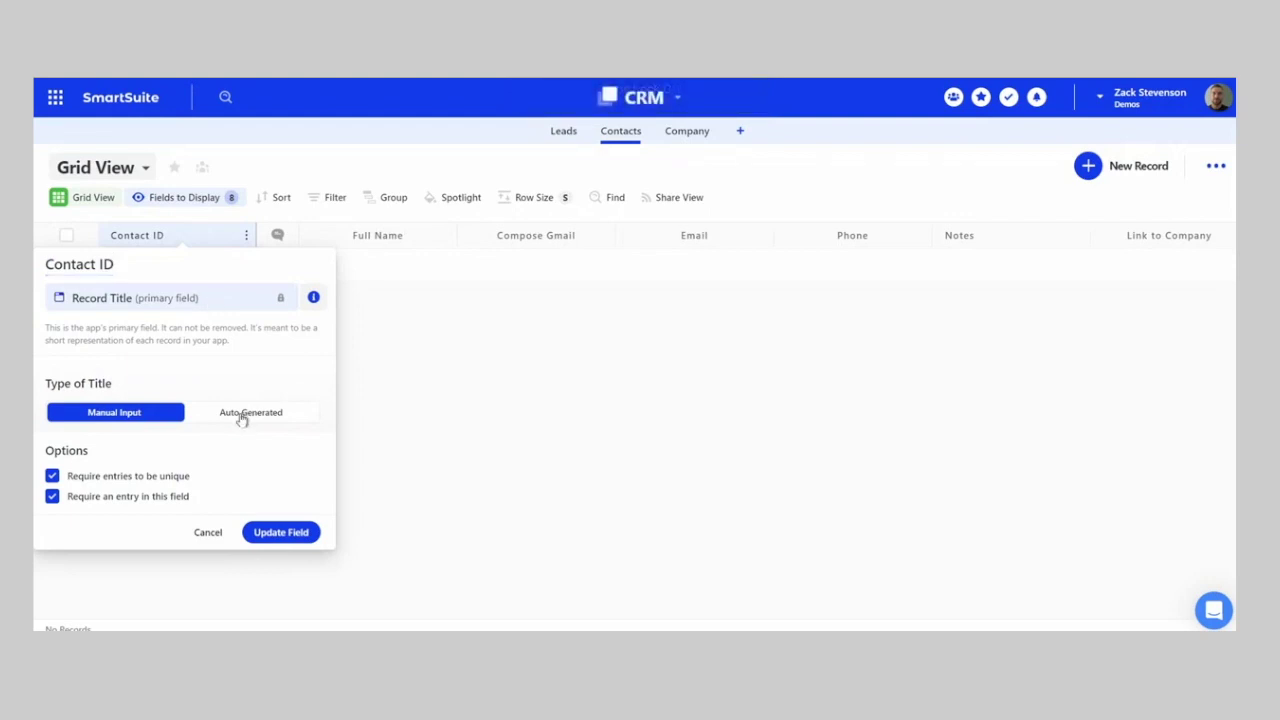
click(262, 414)
click(655, 425)
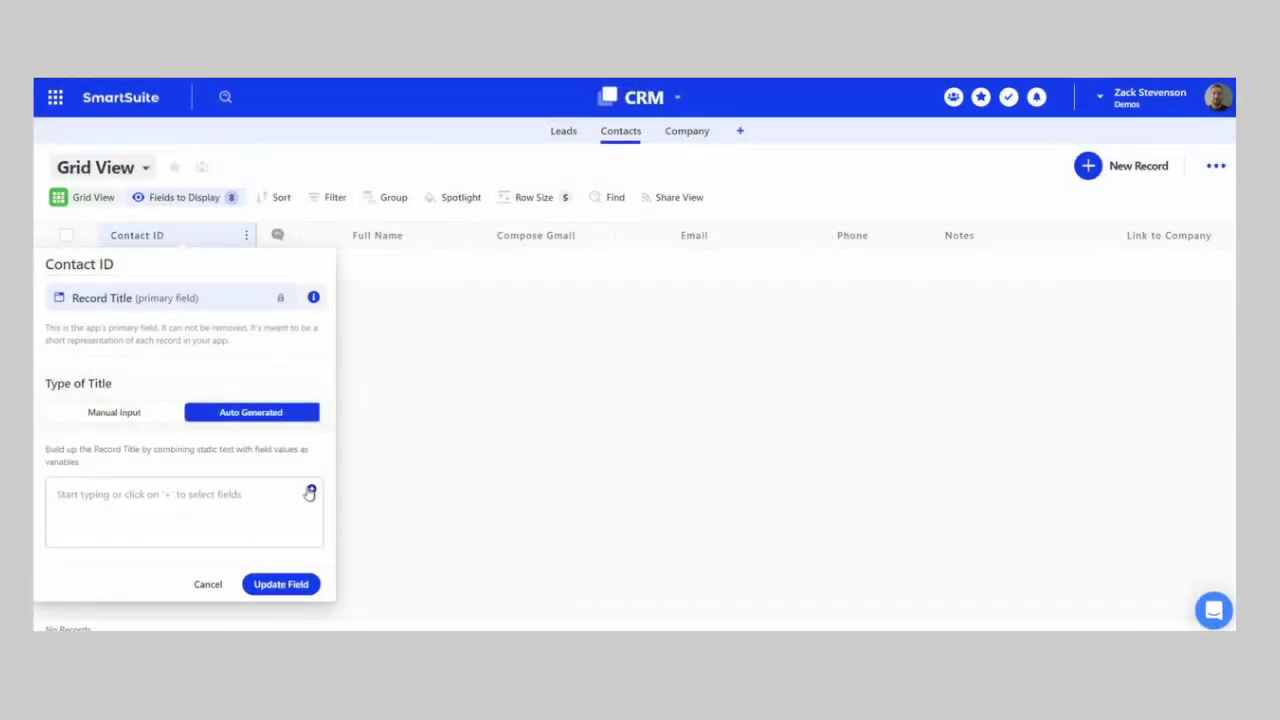
- Build the Contact ID pattern from Full Name and Link to Company and save it
click(311, 491)
text(full)
click(352, 580)
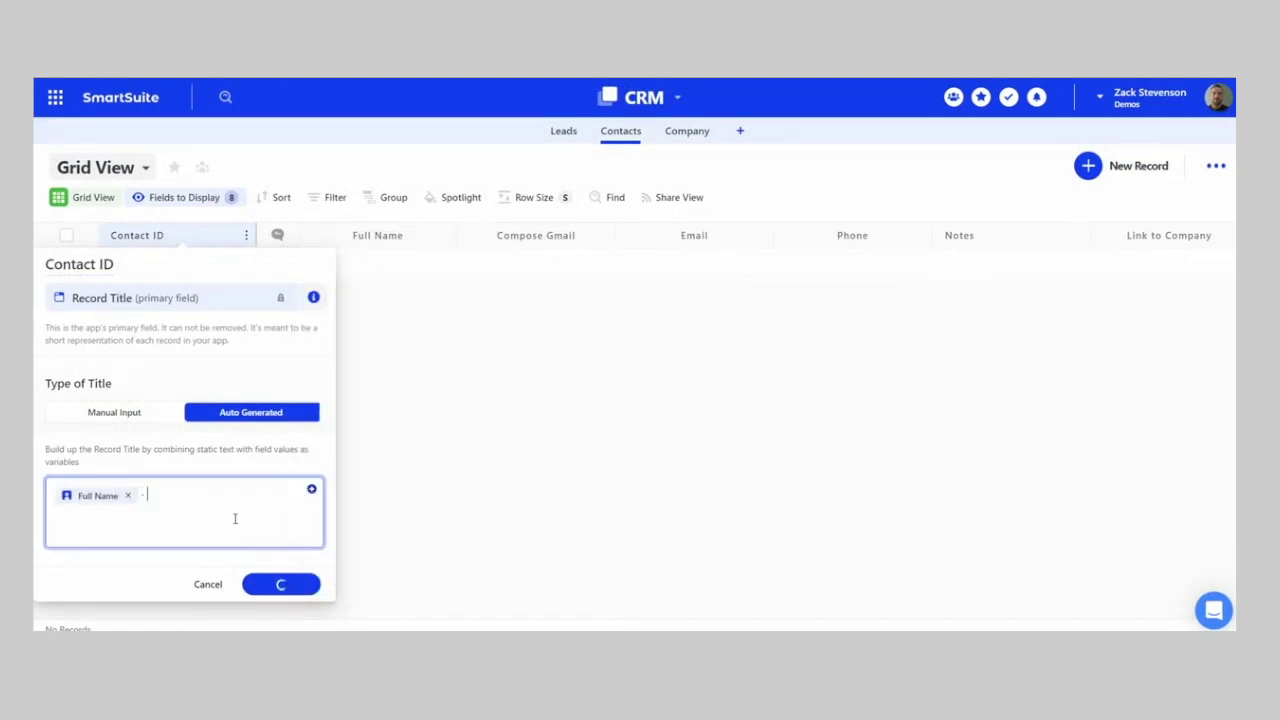
click(311, 491)
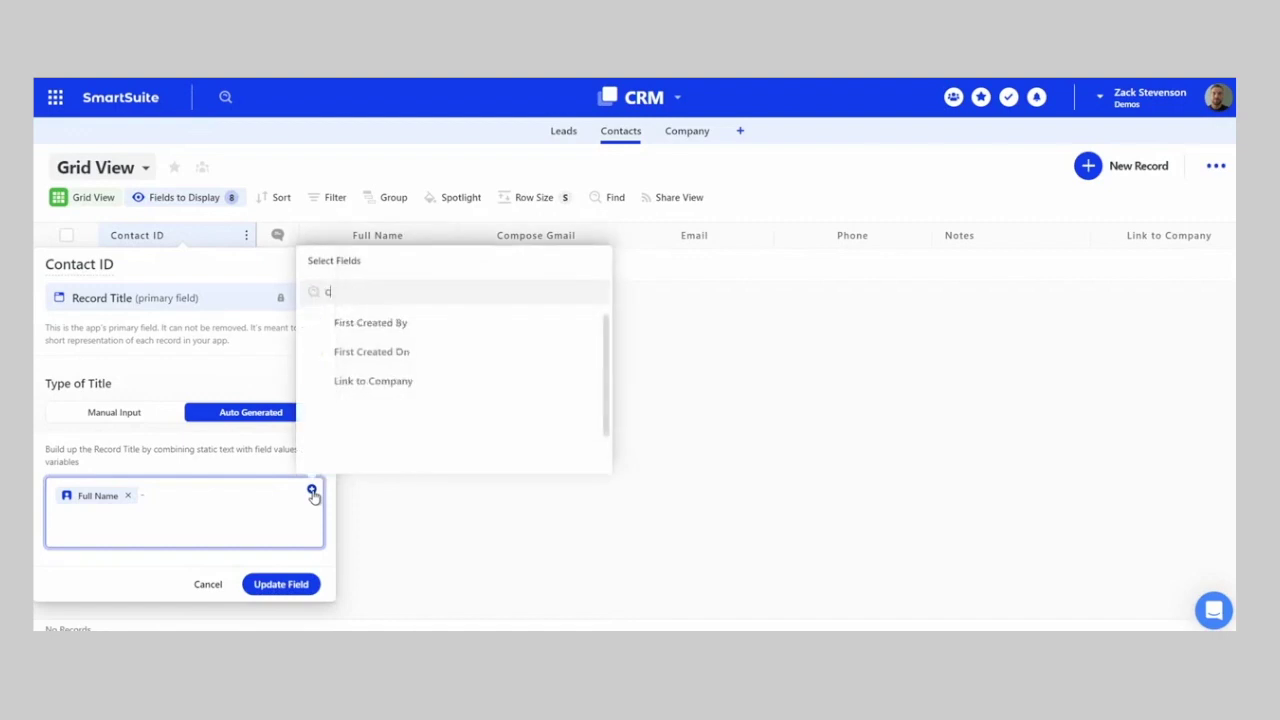
text(com)
click(360, 582)
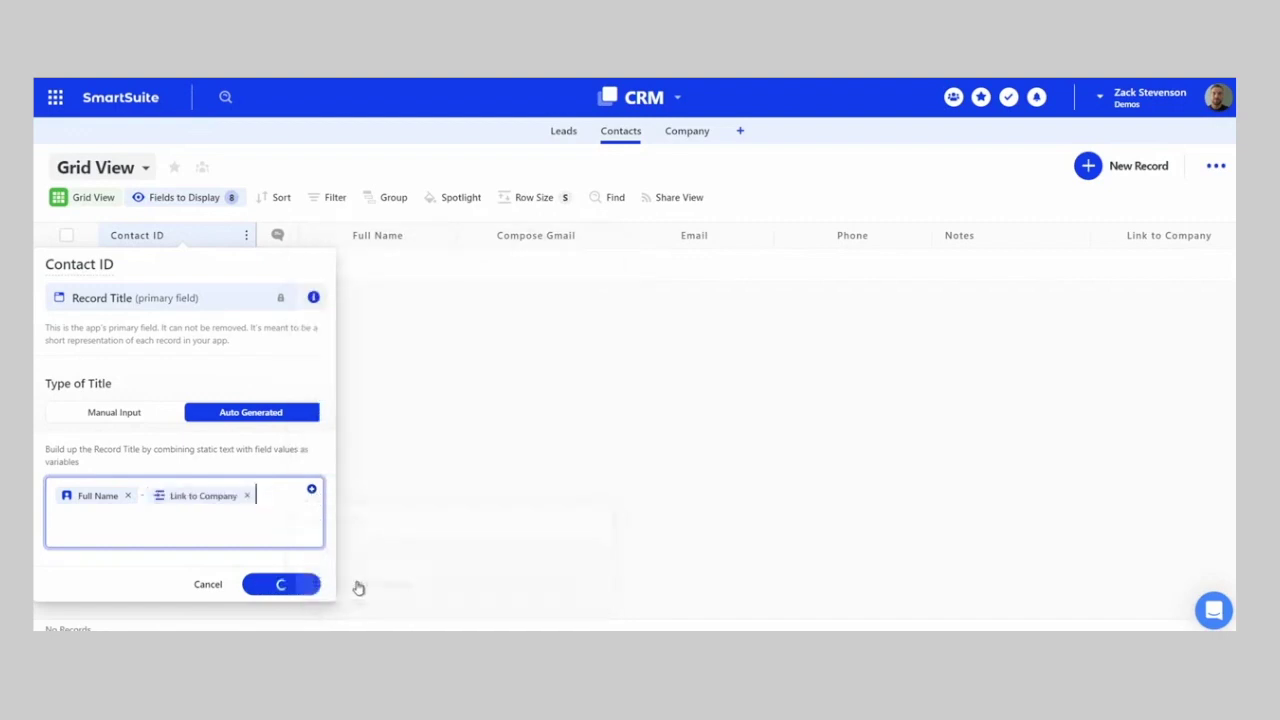
click(283, 584)
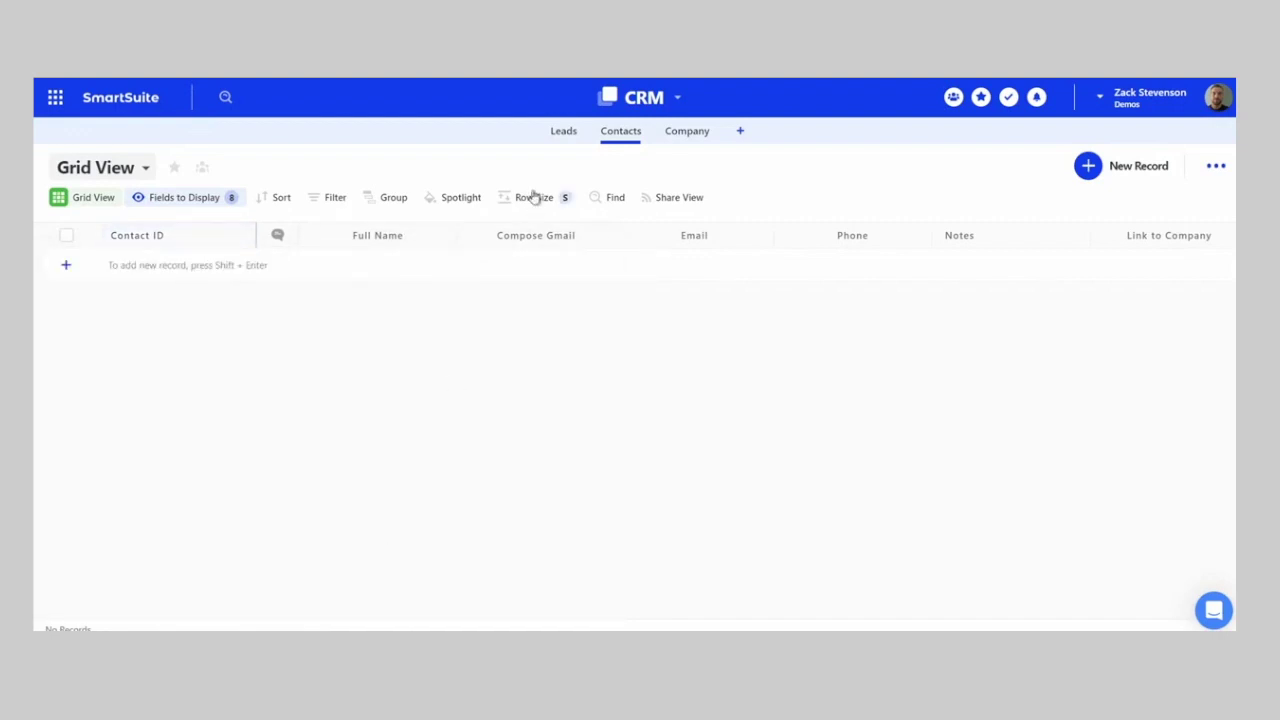
click(560, 132)
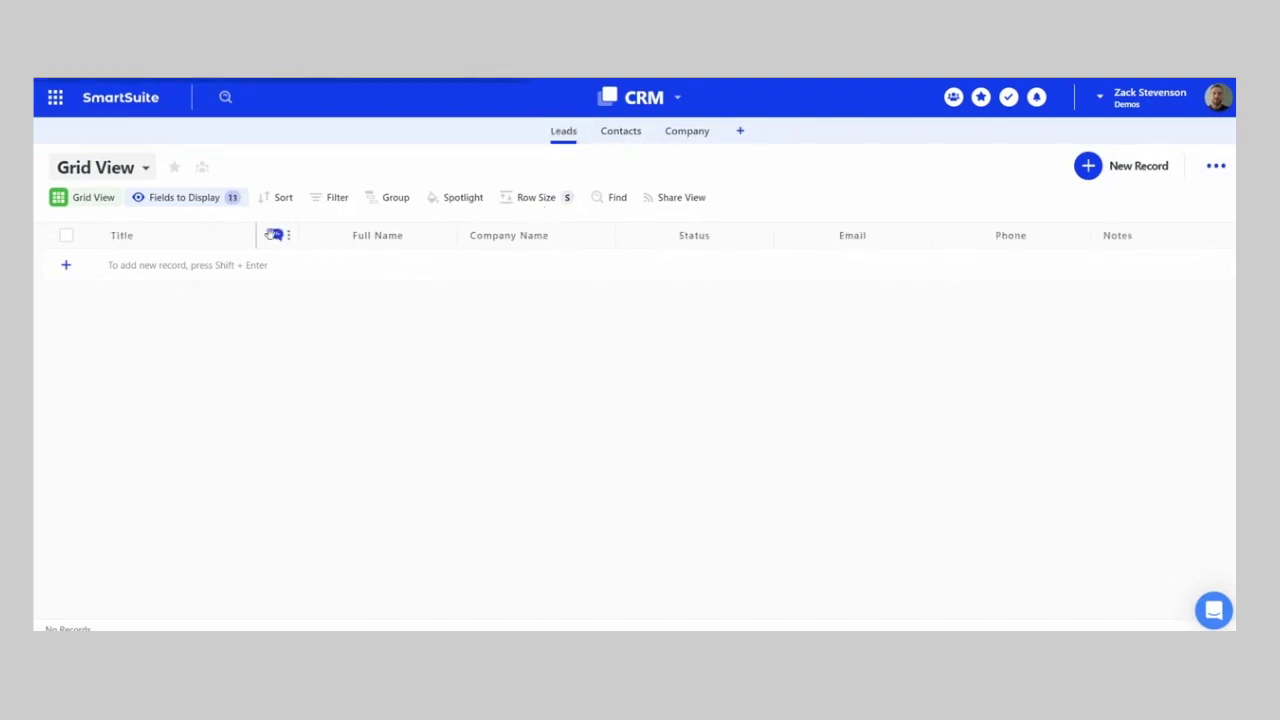
- Rename the Leads title field to Lead ID and convert it to auto-generated
click(246, 236)
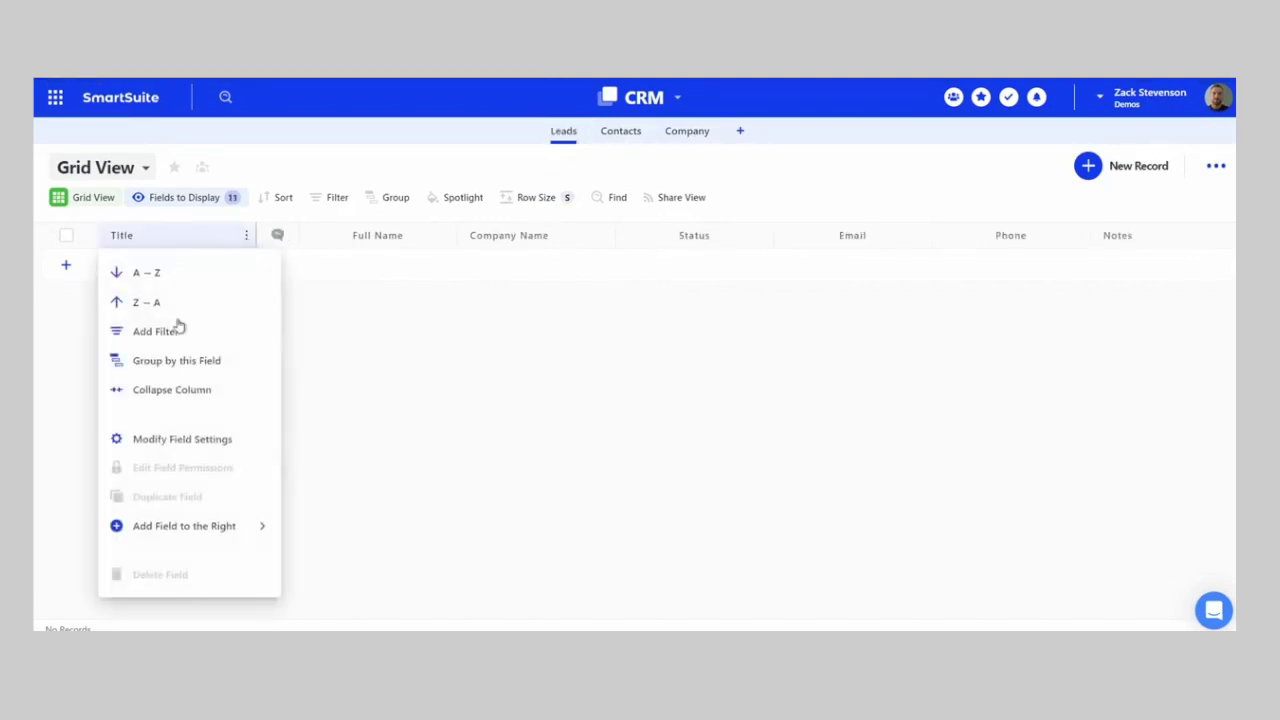
click(197, 439)
text(Lead)
key(Caps_Lock)
text(ID)
key(Caps_Lock)
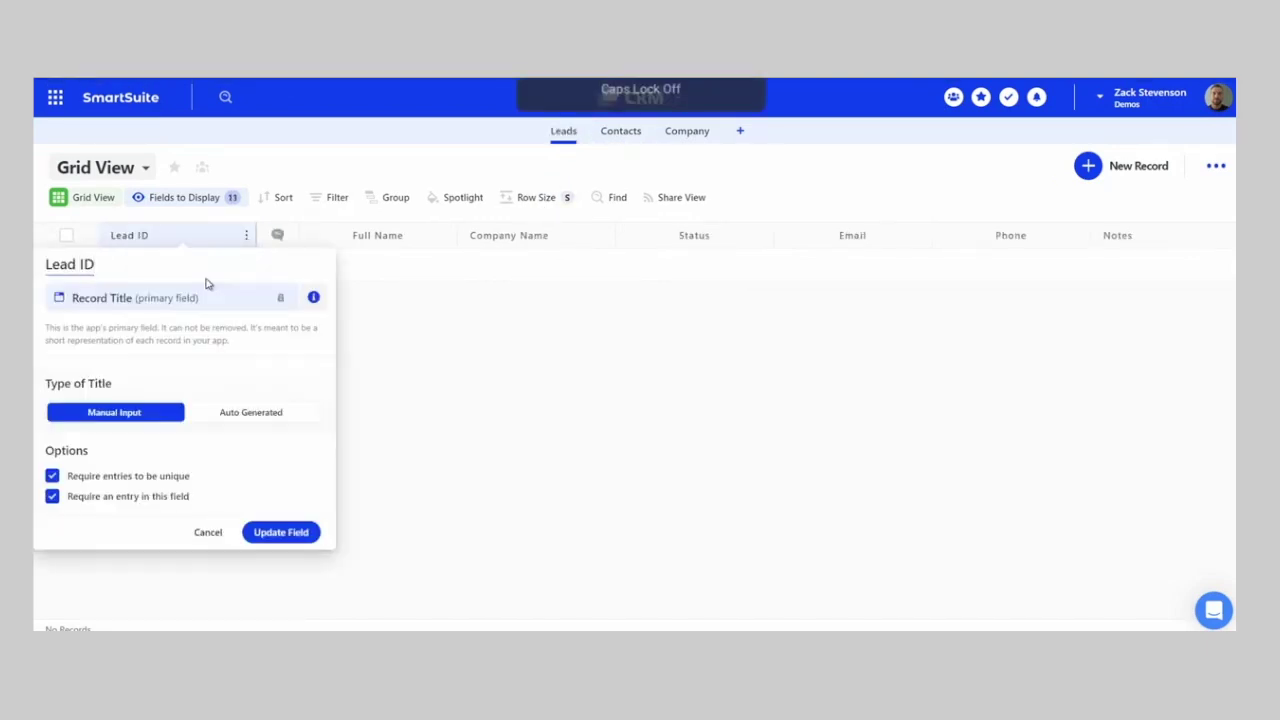
click(289, 415)
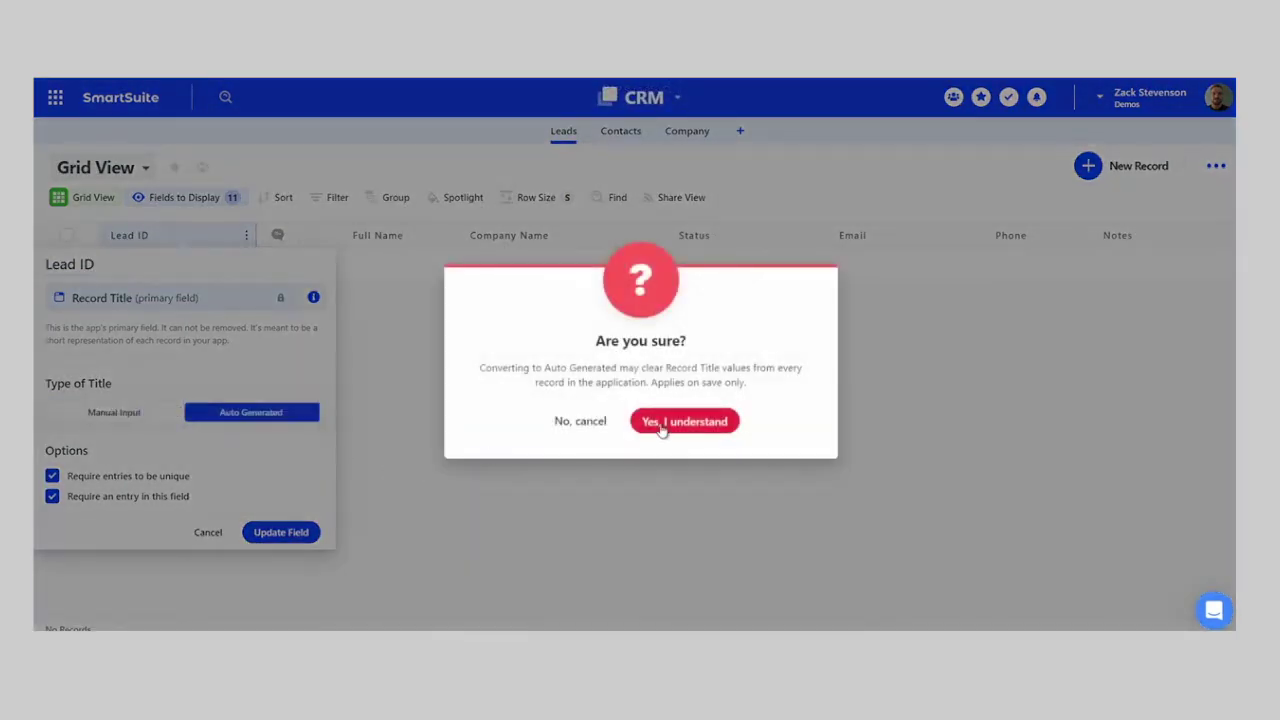
click(665, 423)
- Build the Lead ID pattern from Full Name and Company Name and save it
click(313, 490)
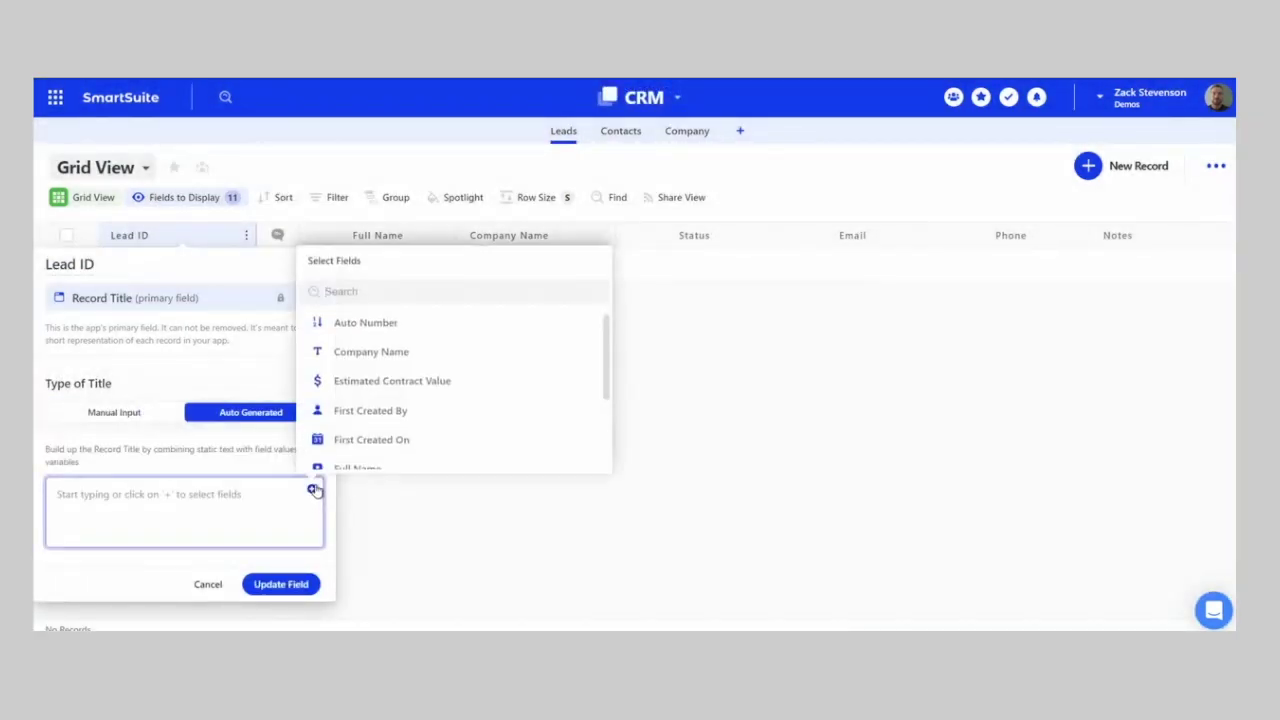
text(full)
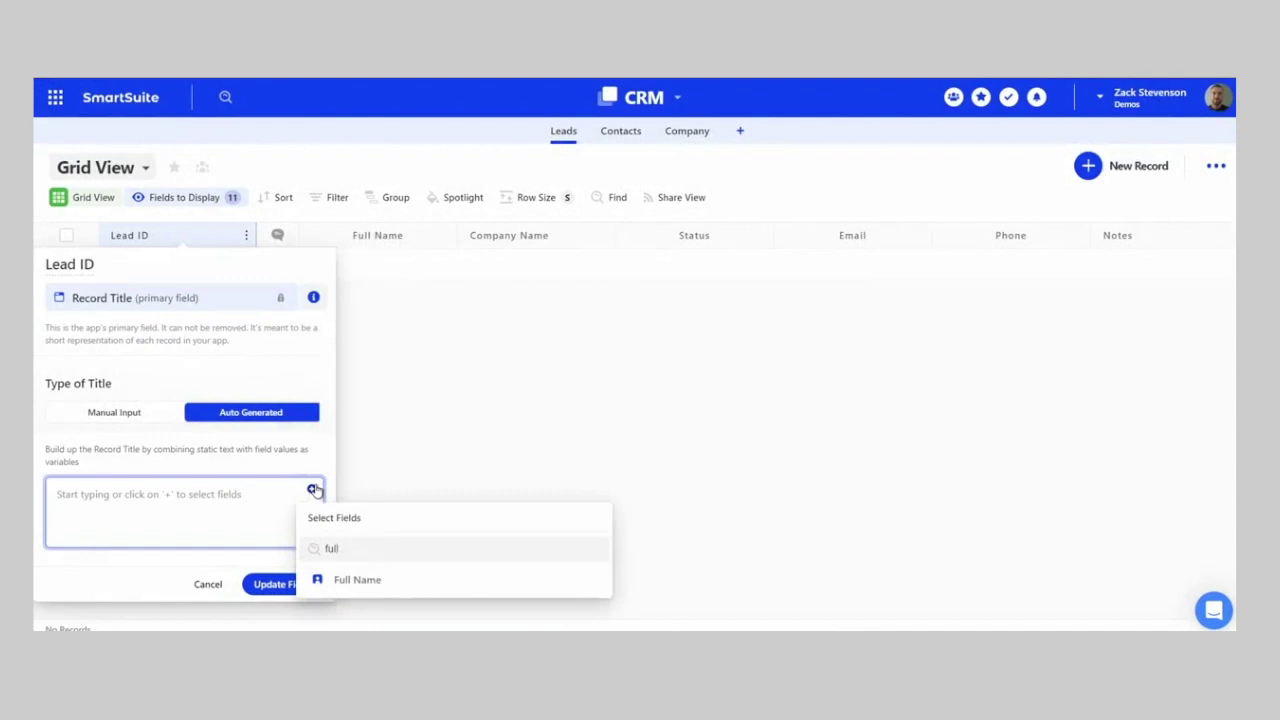
click(355, 582)
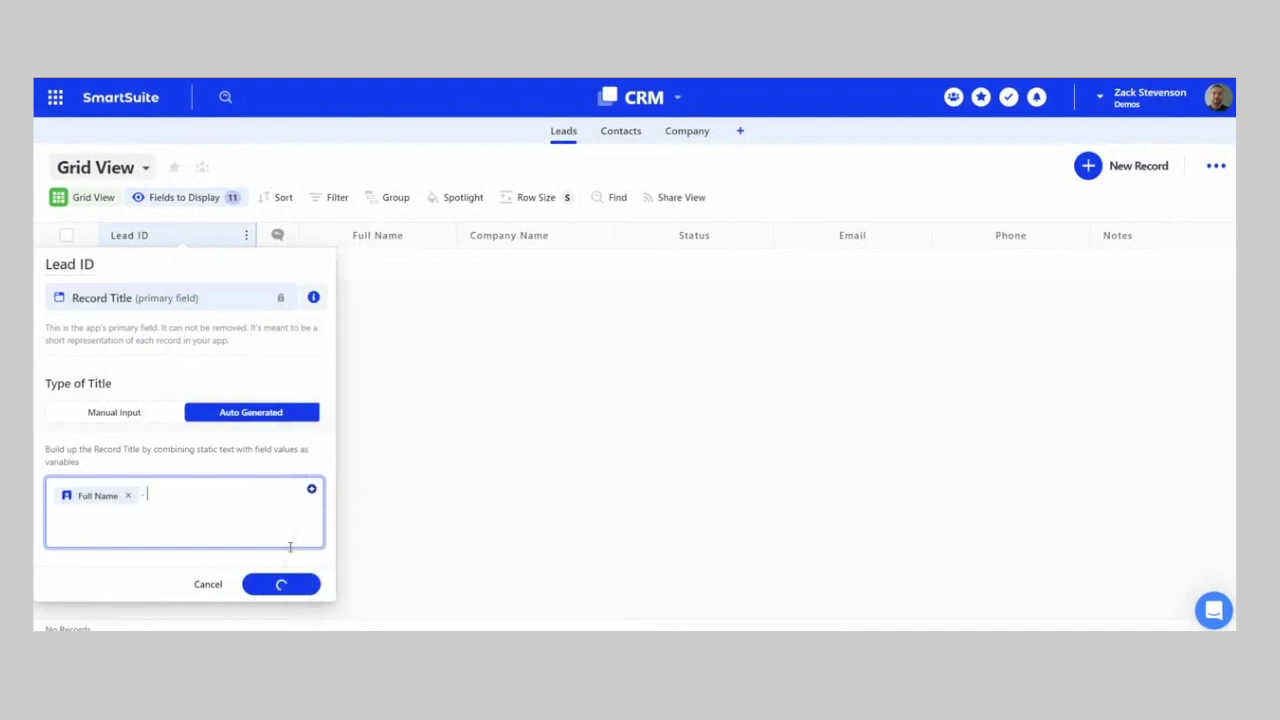
click(311, 489)
text(com)
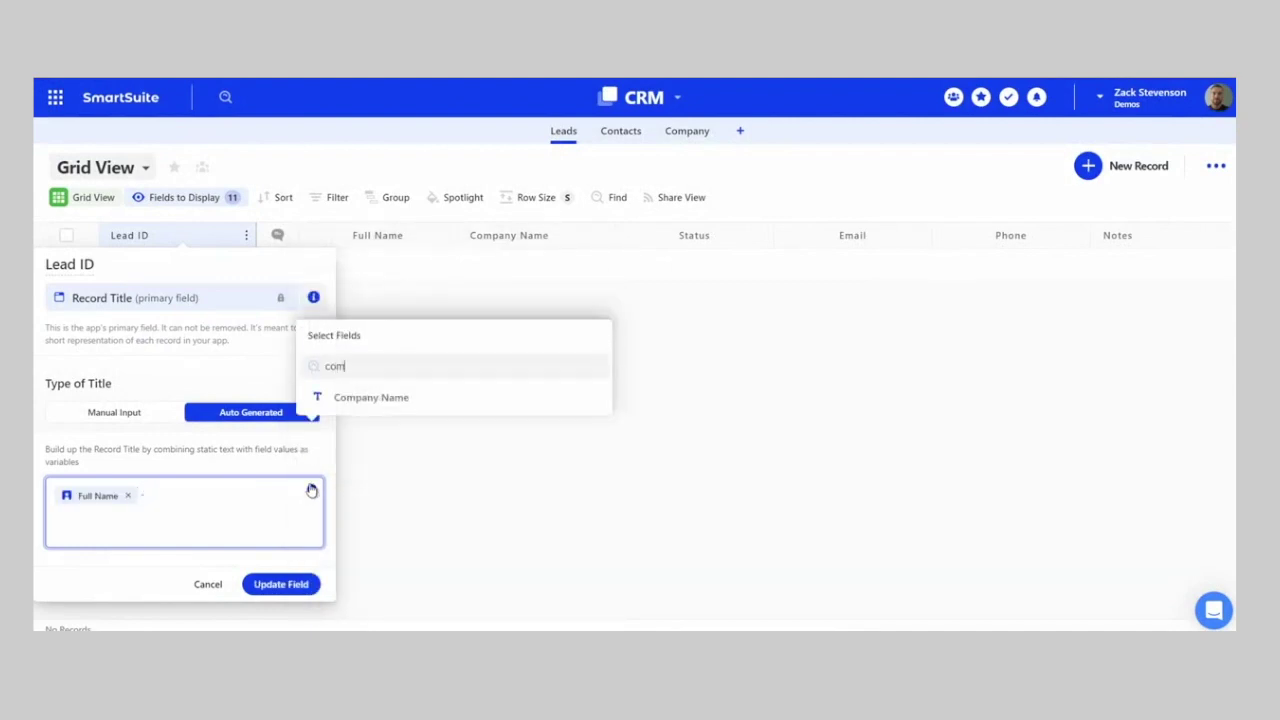
click(371, 397)
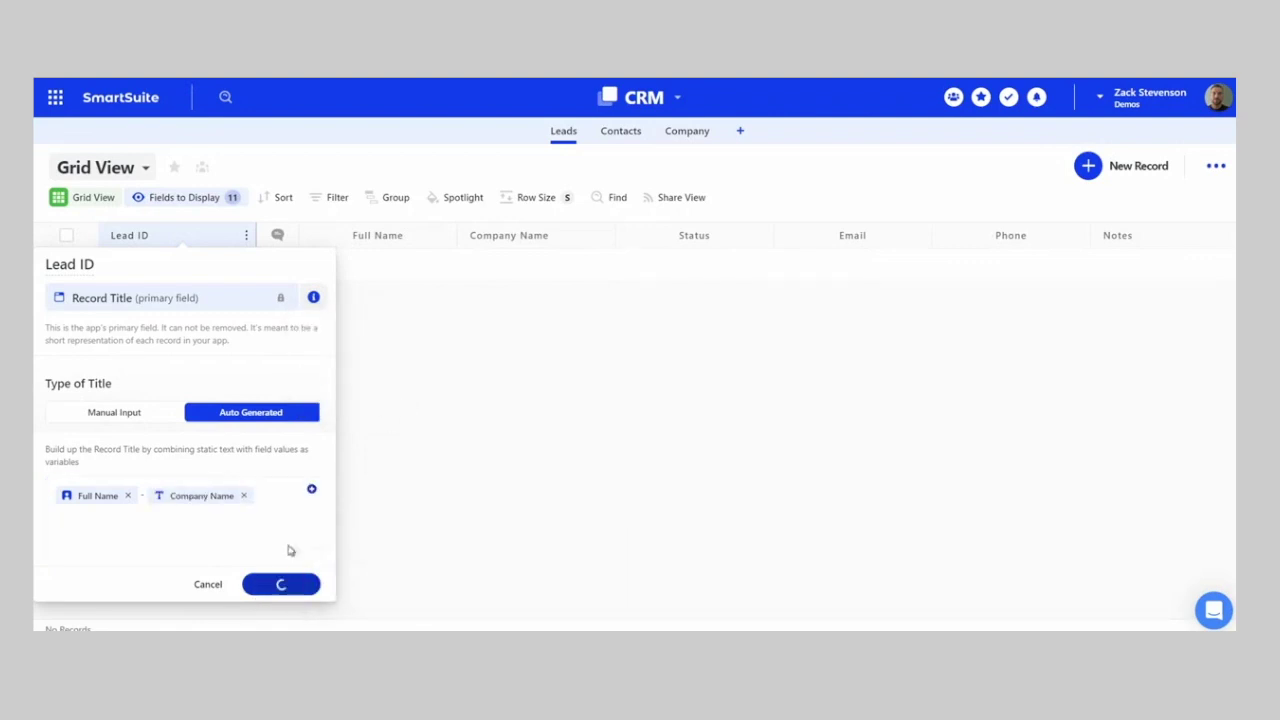
click(285, 585)
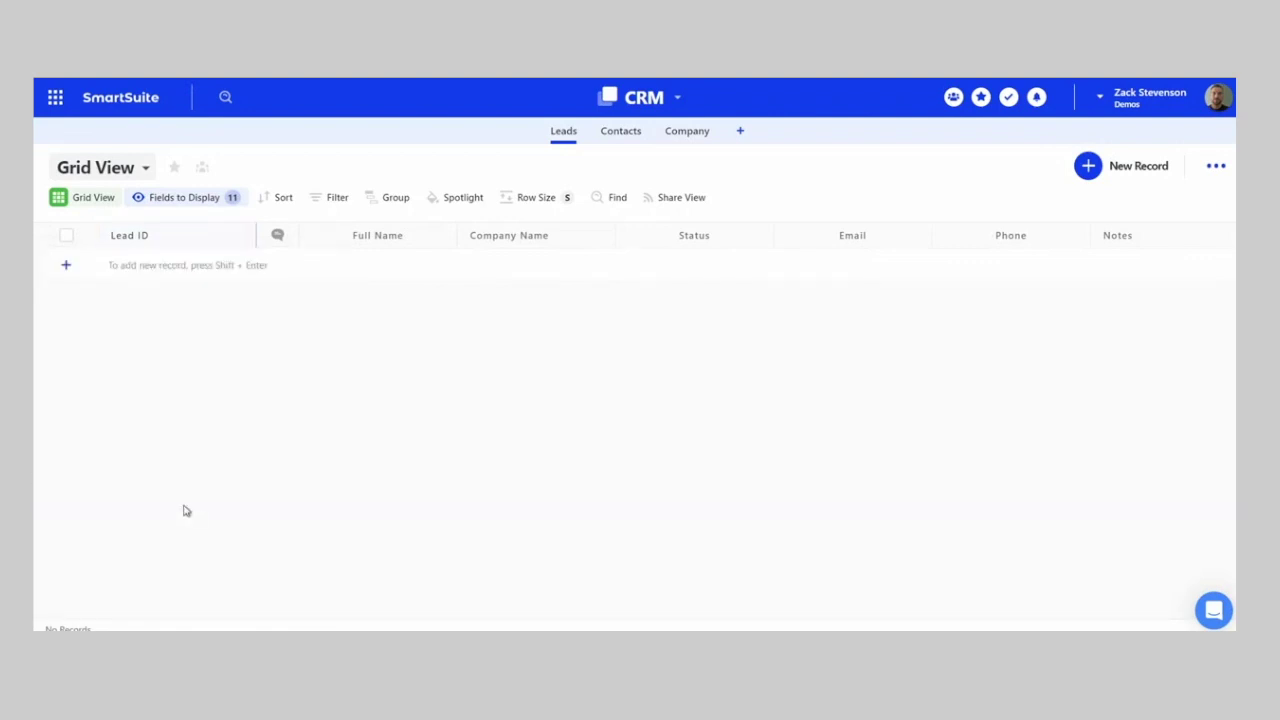
click(67, 268)
- Enter the new lead's first and last name as its Full Name
click(368, 265)
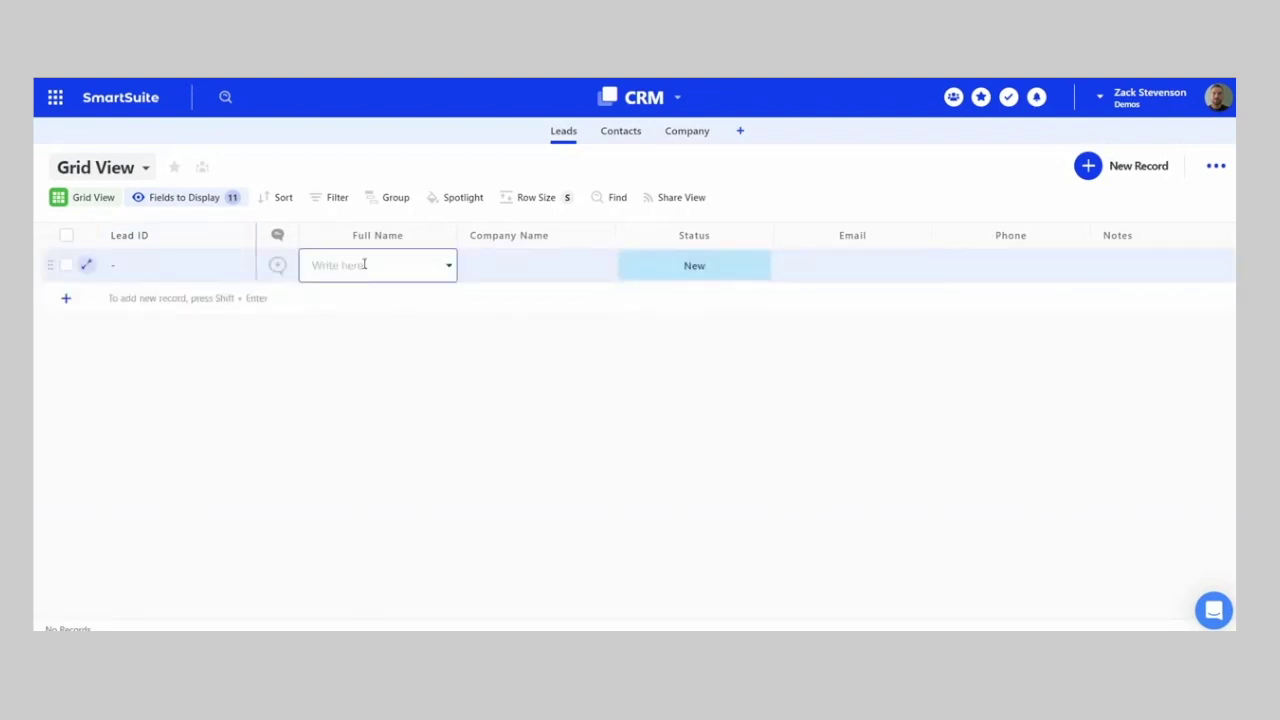
key(Tab)
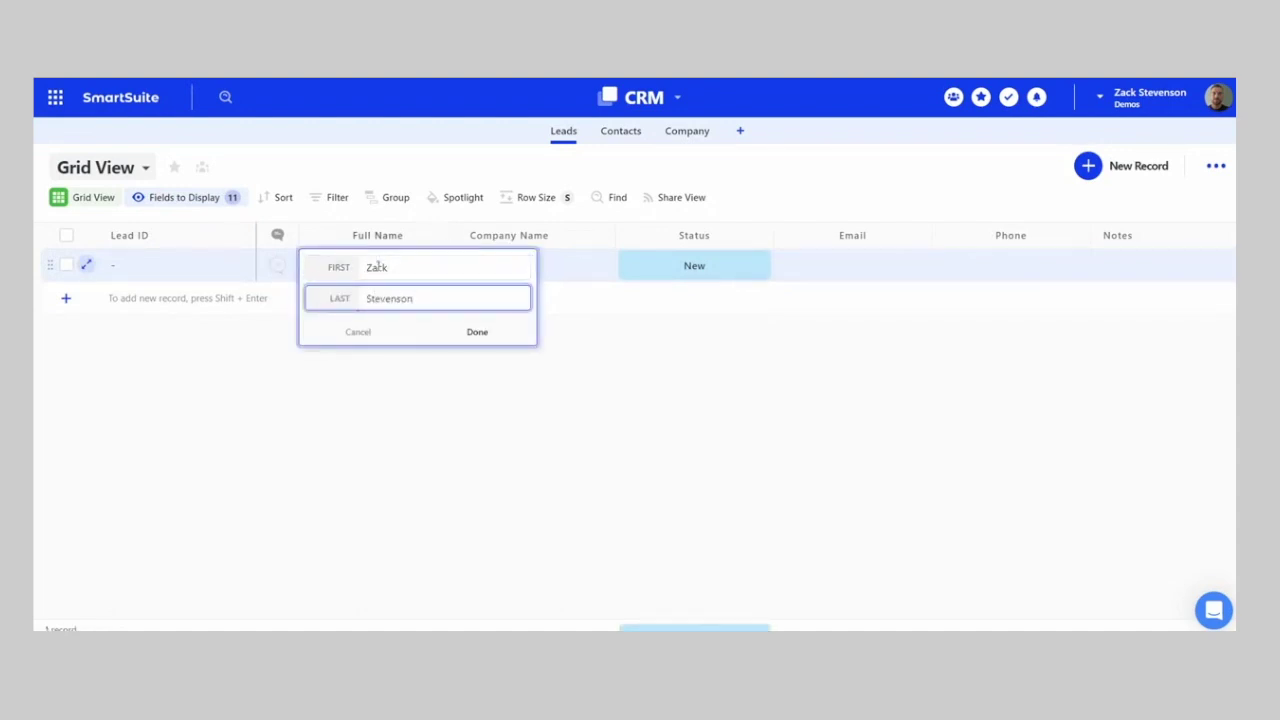
click(409, 268)
drag(409, 268, 362, 268)
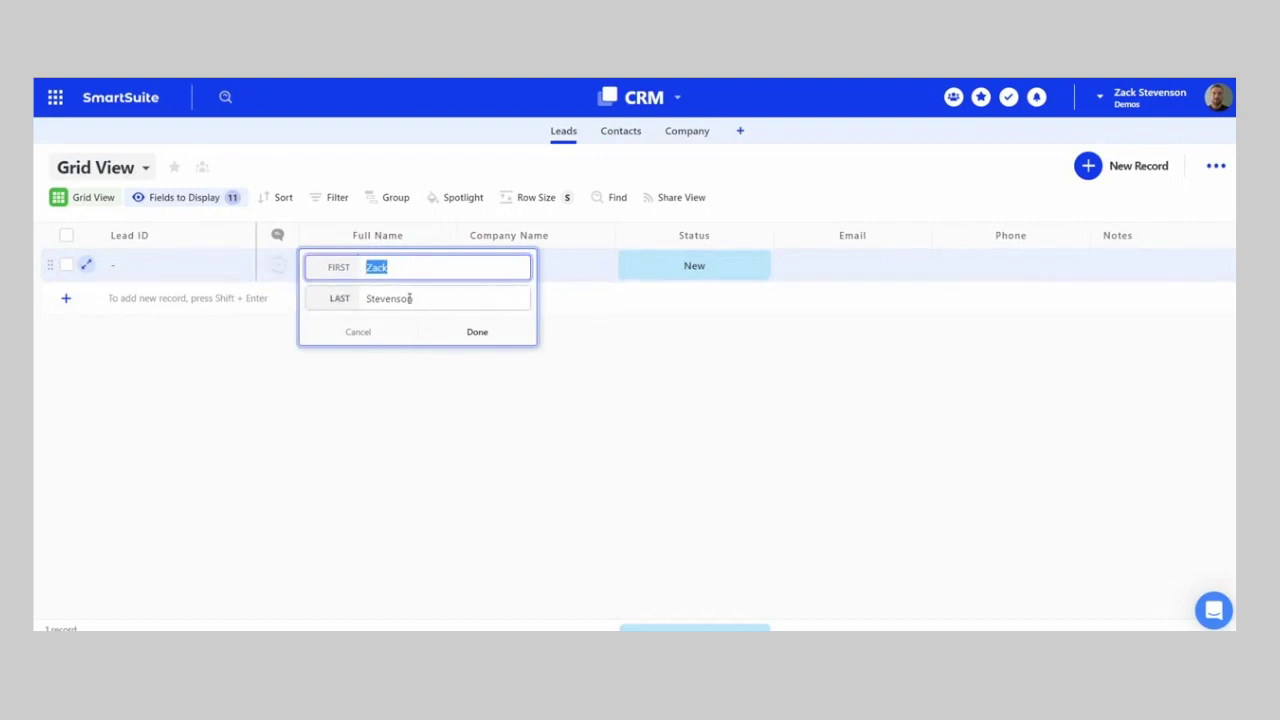
click(477, 334)
- Fill in company ACME Corp., the contact's e-mail address and phone number for the lead
click(505, 265)
key(Caps_Lock)
text(ACME)
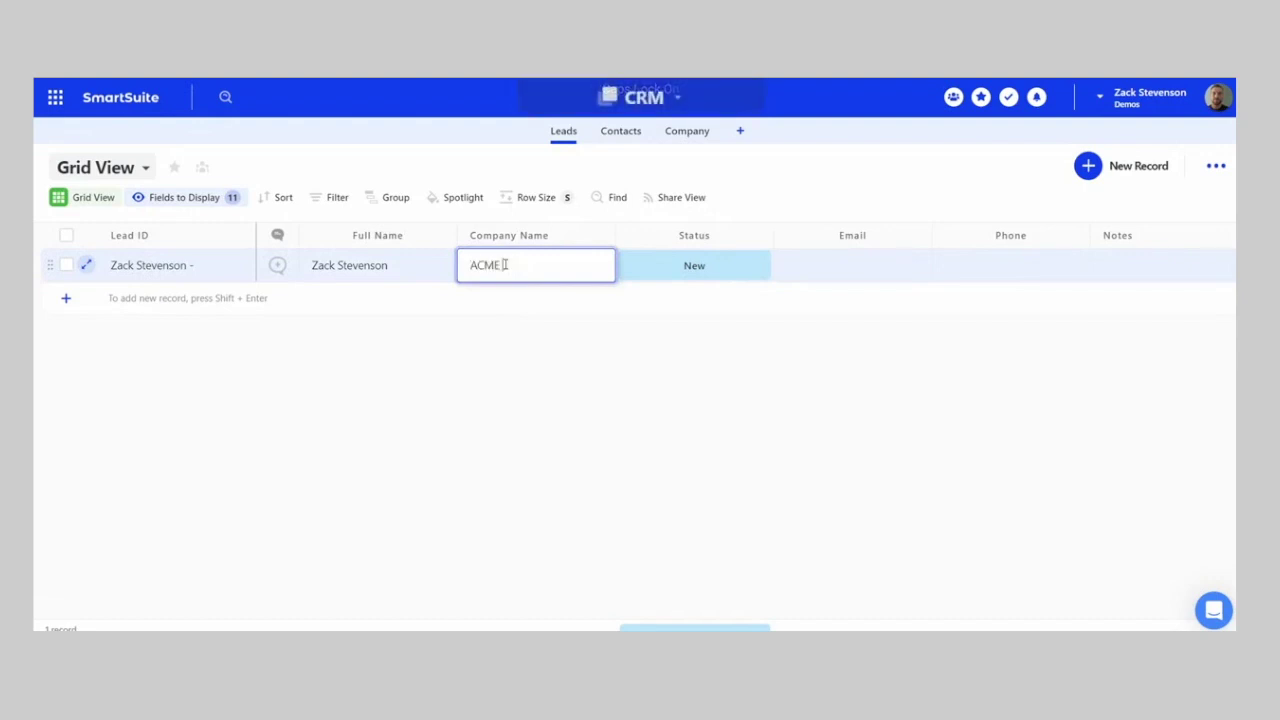
key(Caps_Lock)
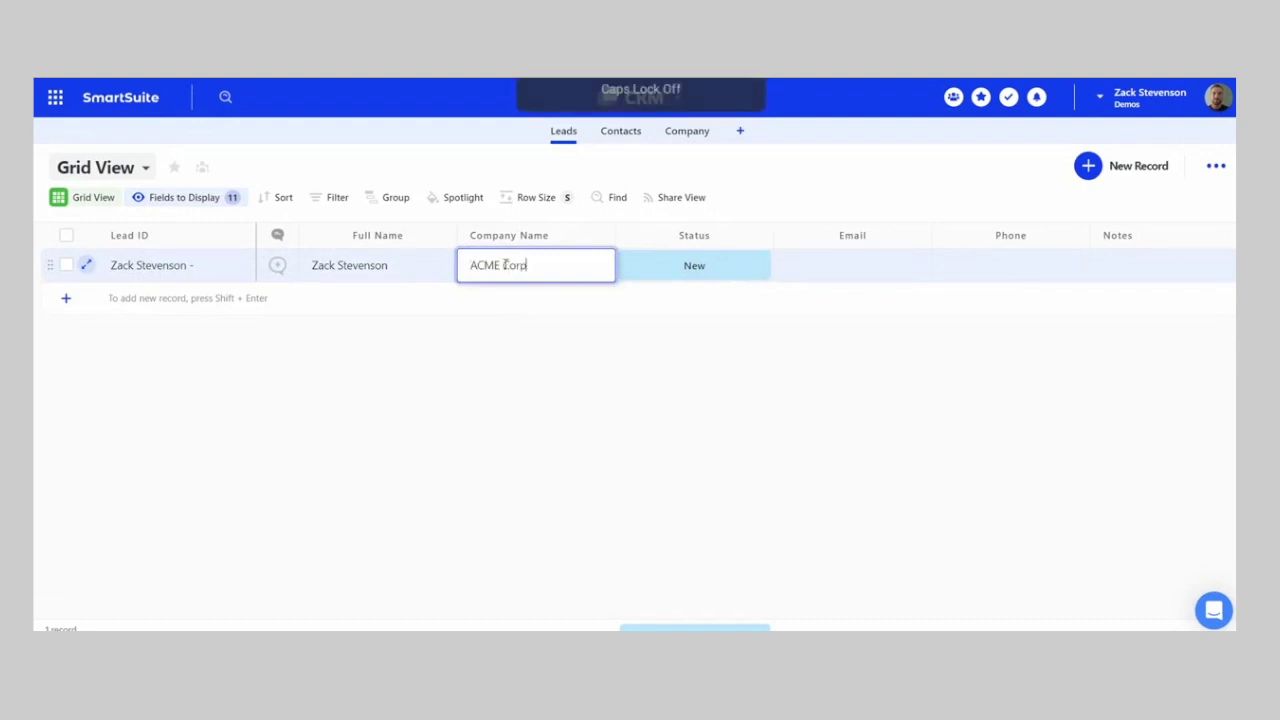
text(Corp.)
key(Tab)
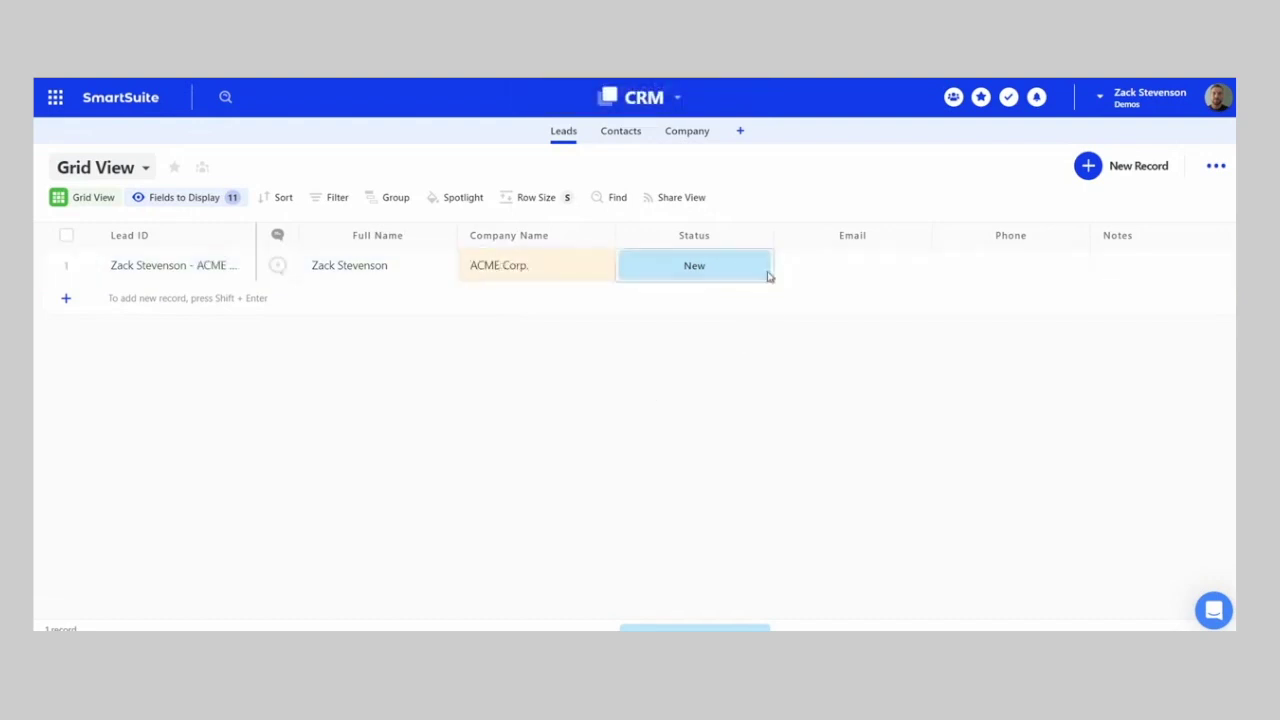
click(857, 274)
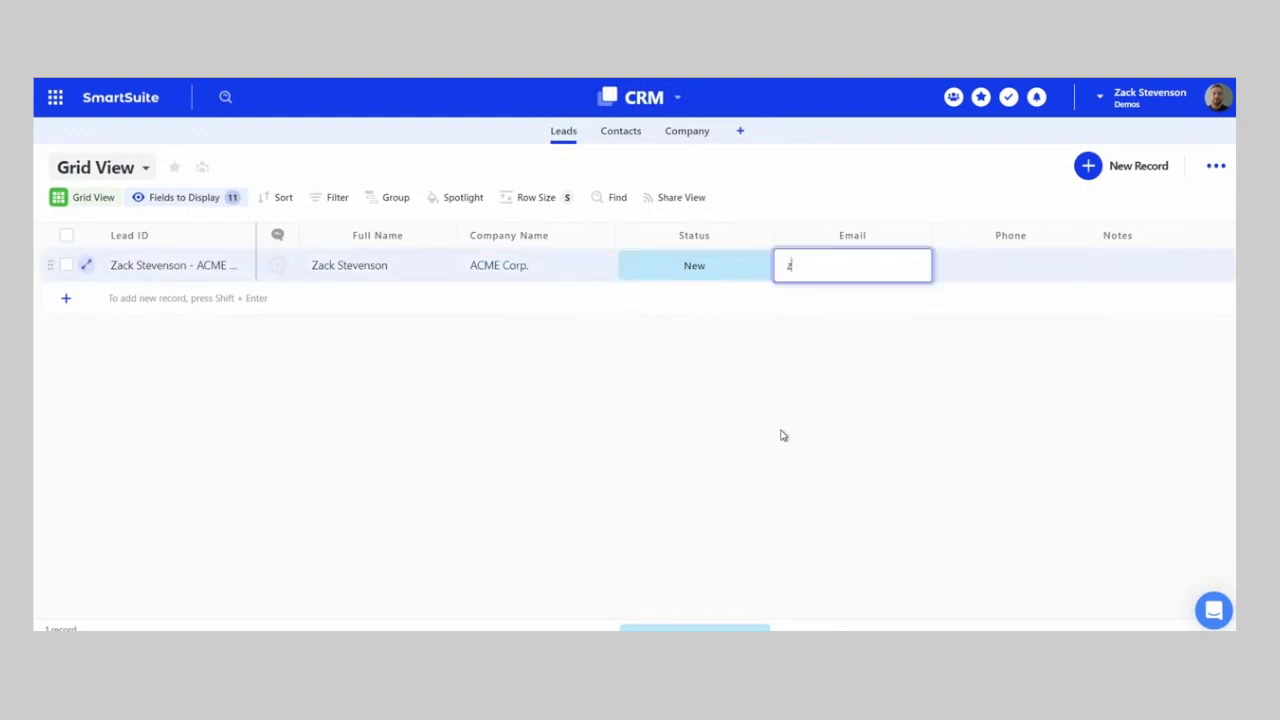
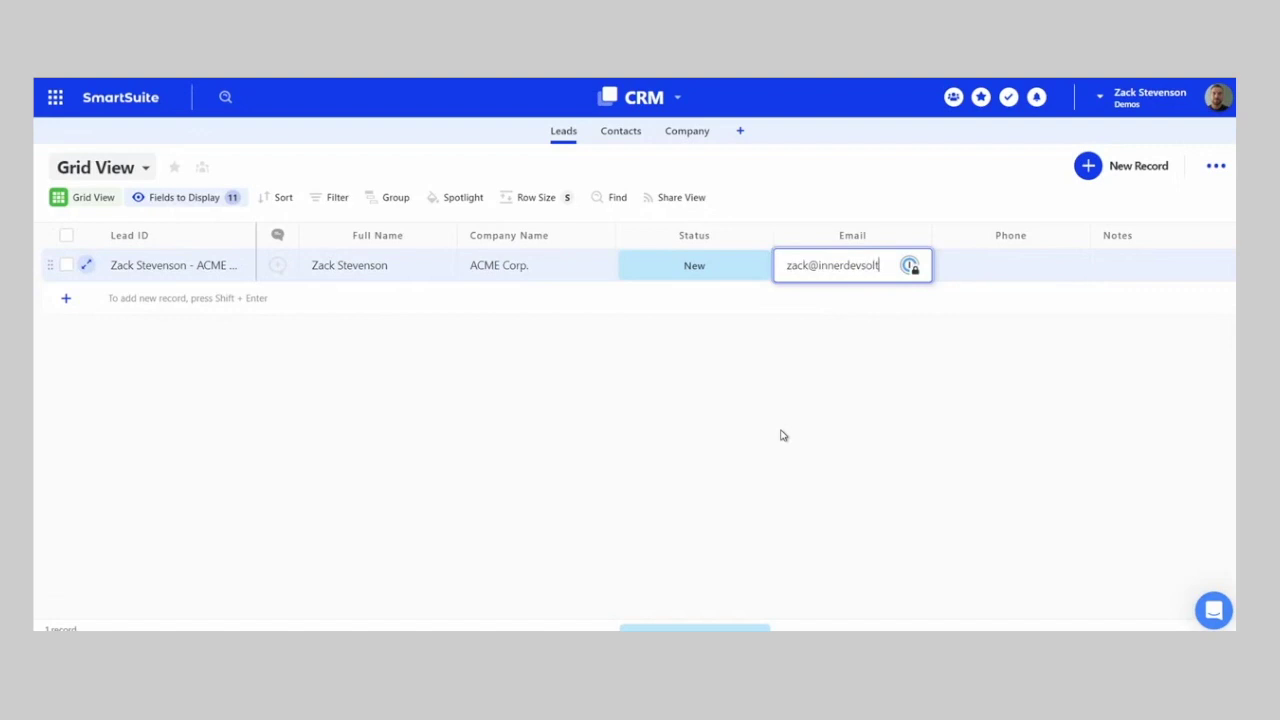
key(Tab)
text(5)
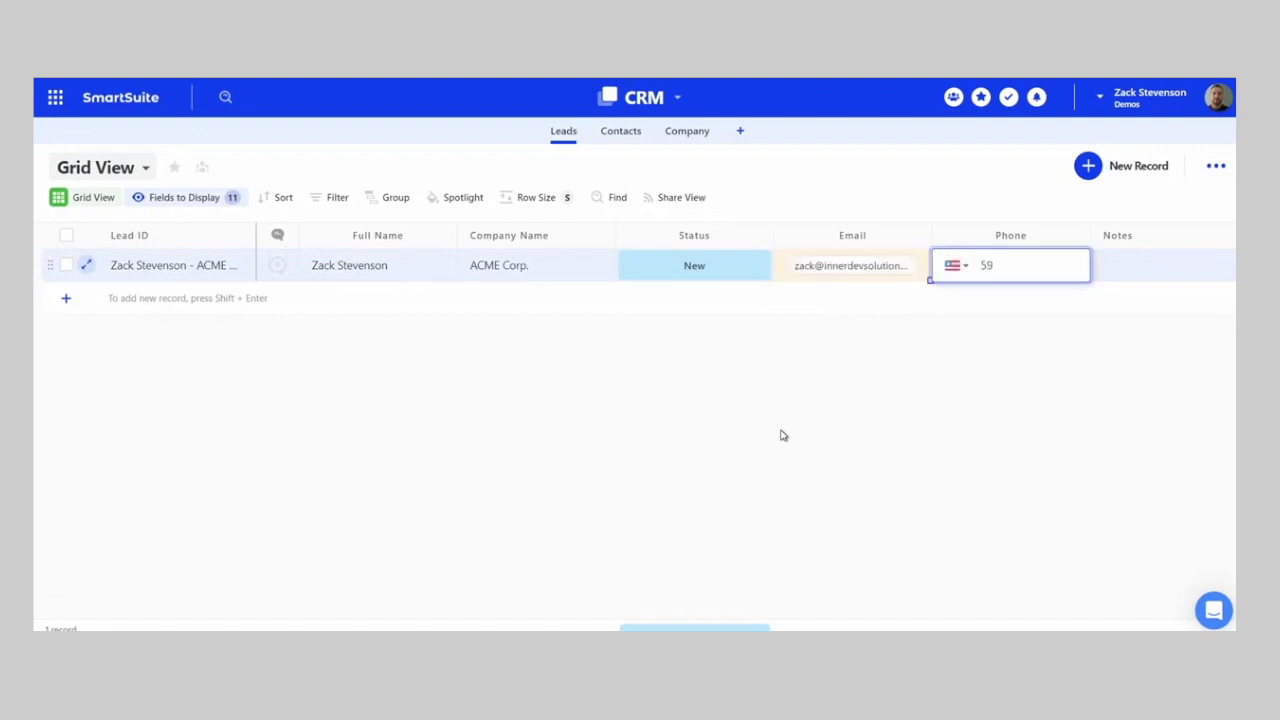
text(19 555 5265)
key(Tab)
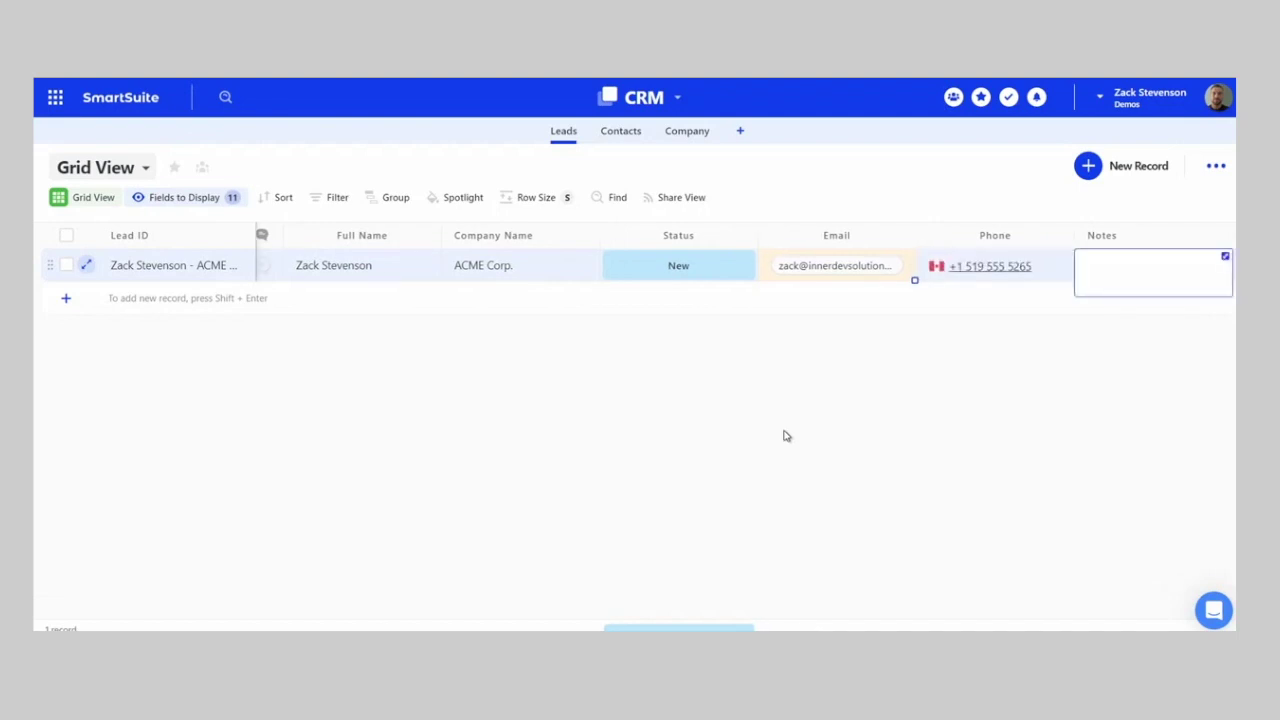
- Type 'Test information' into the lead's Notes editor
click(1226, 257)
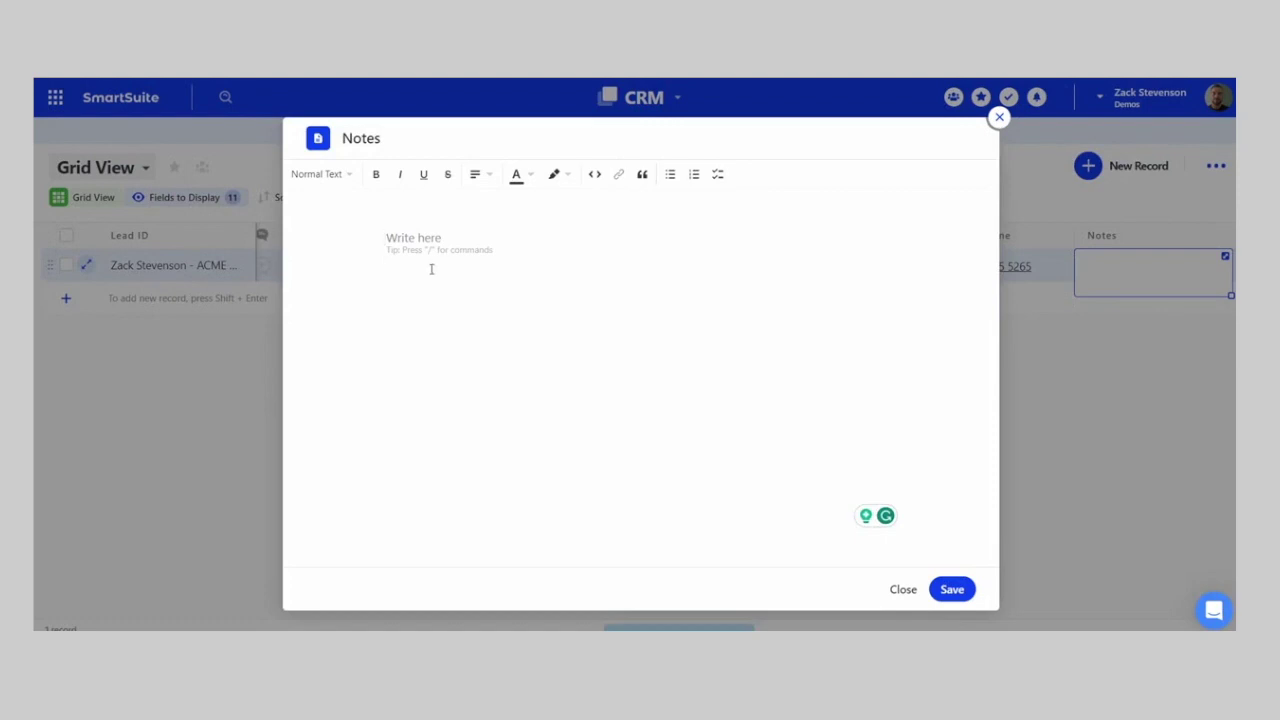
click(340, 185)
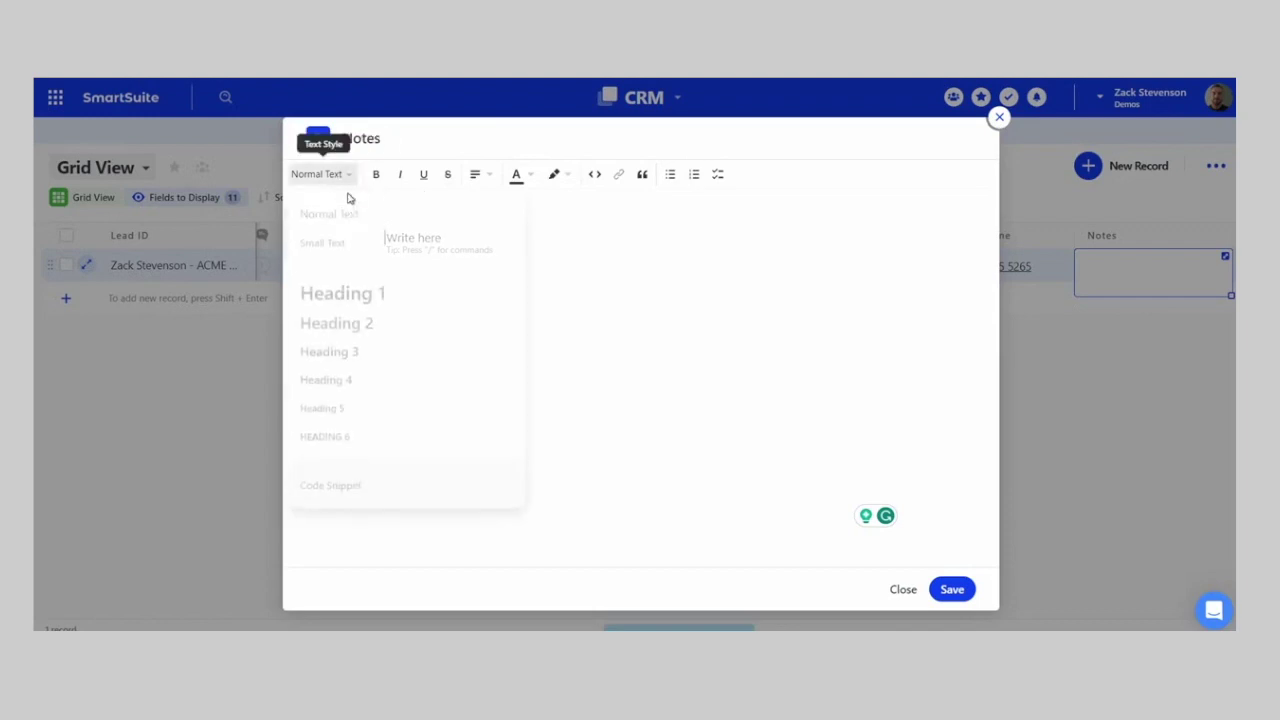
click(606, 260)
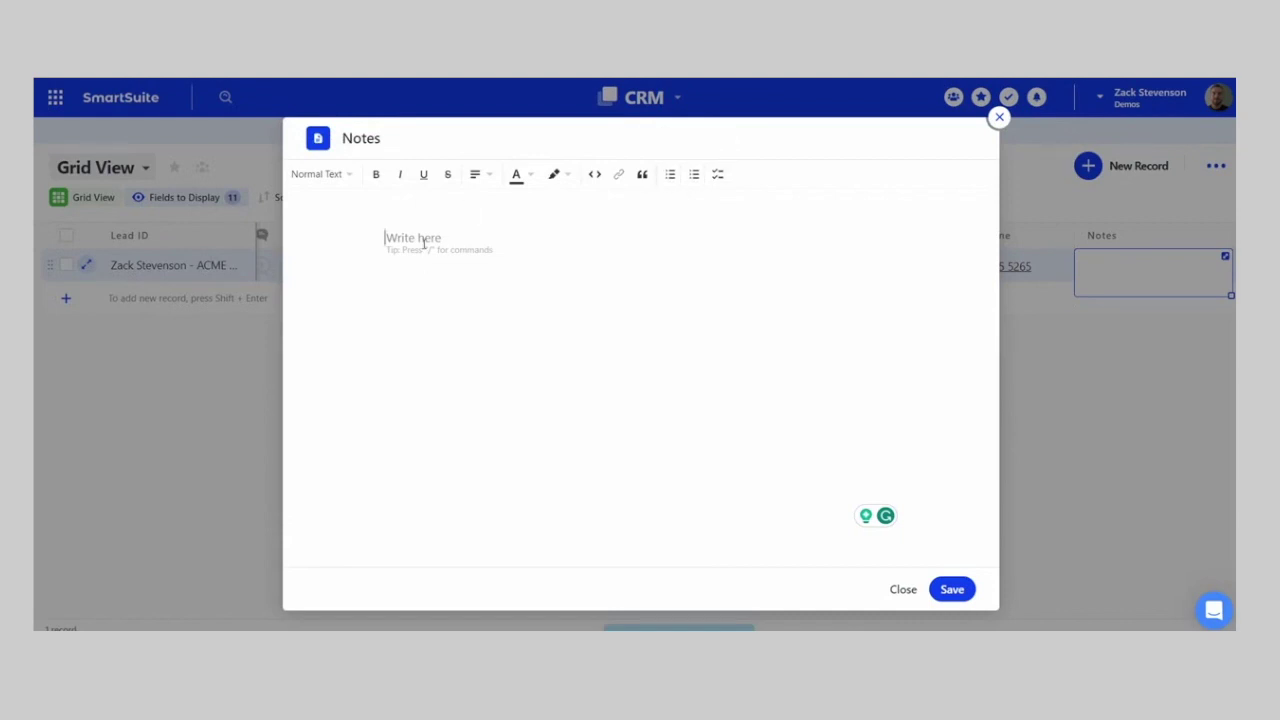
text(/)
scroll(684, 332, down, 5)
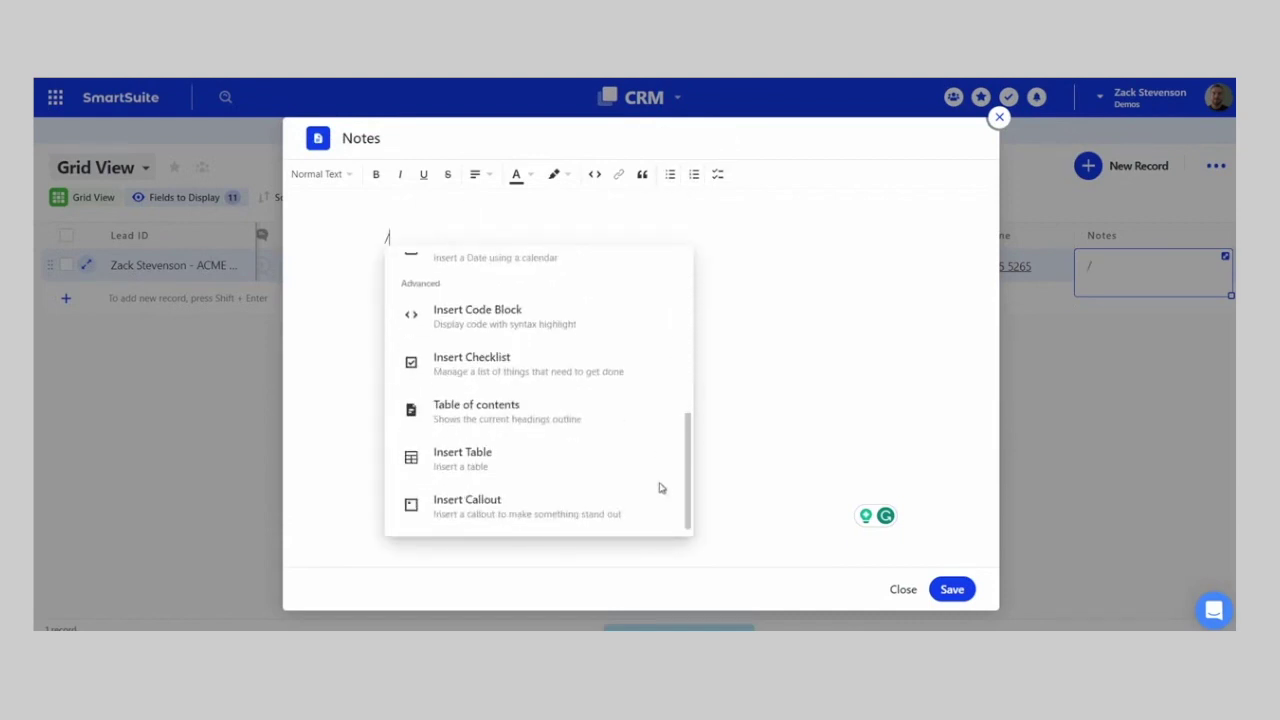
key(BackSpace)
text(Test information)
key(Return)
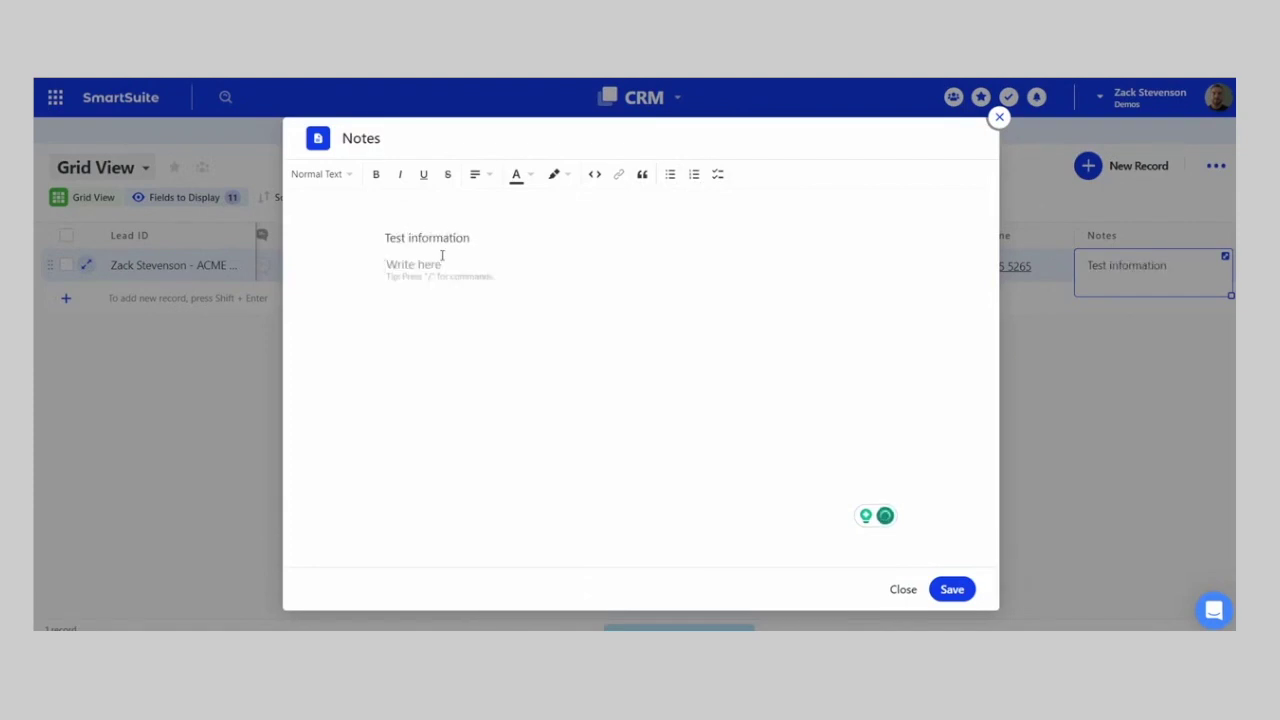
- Remove the stray slash line and save the note
text(/)
scroll(486, 414, down, 6)
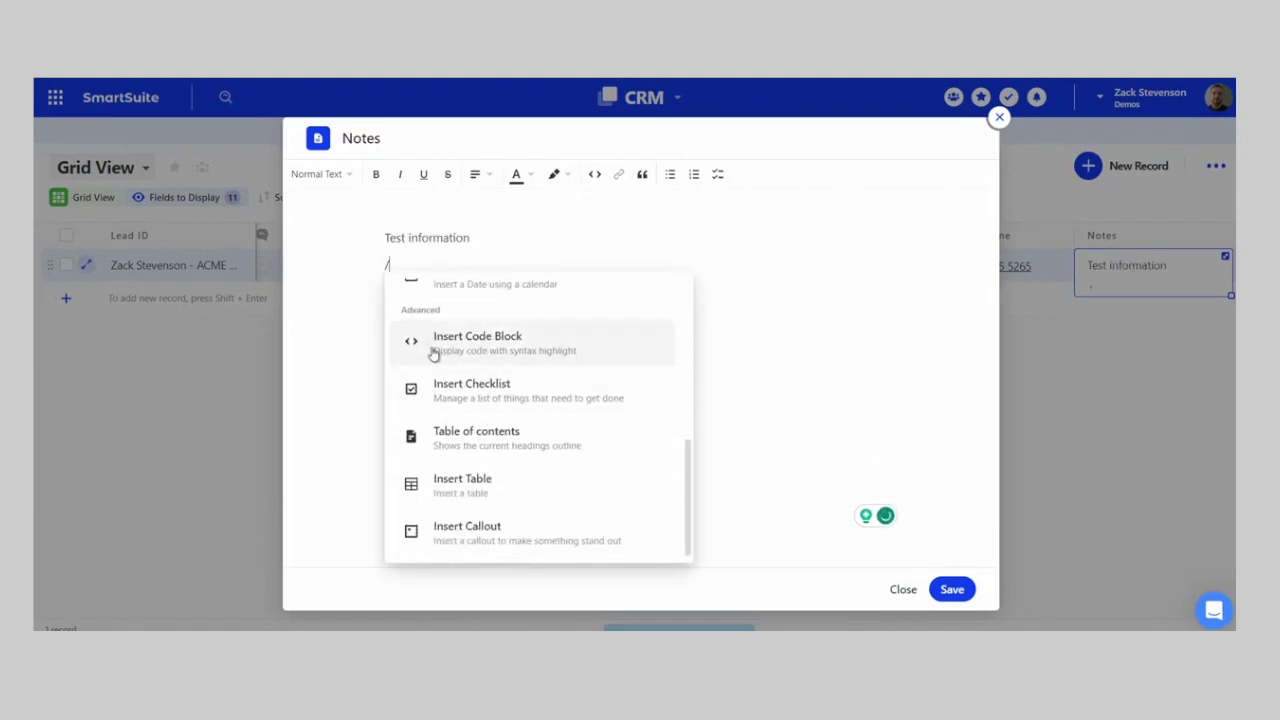
scroll(517, 468, up, 5)
scroll(501, 330, up, 1)
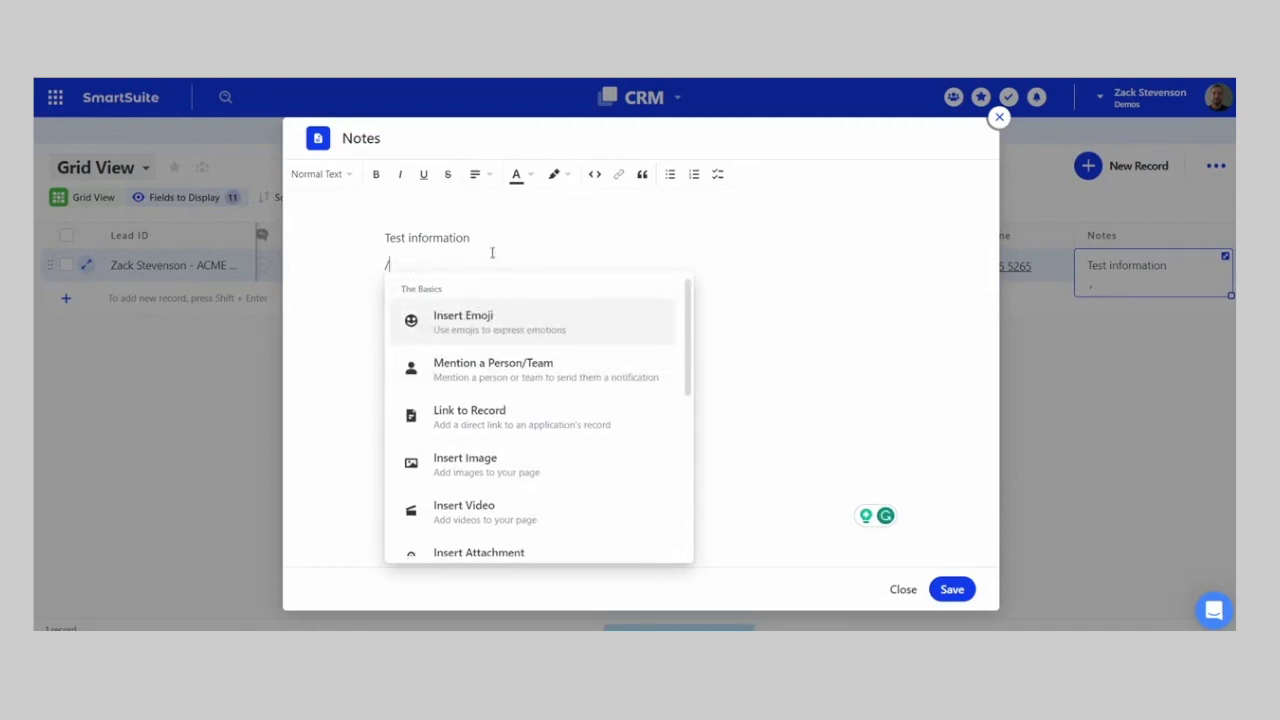
click(451, 267)
key(BackSpace)
key(BackSpace)
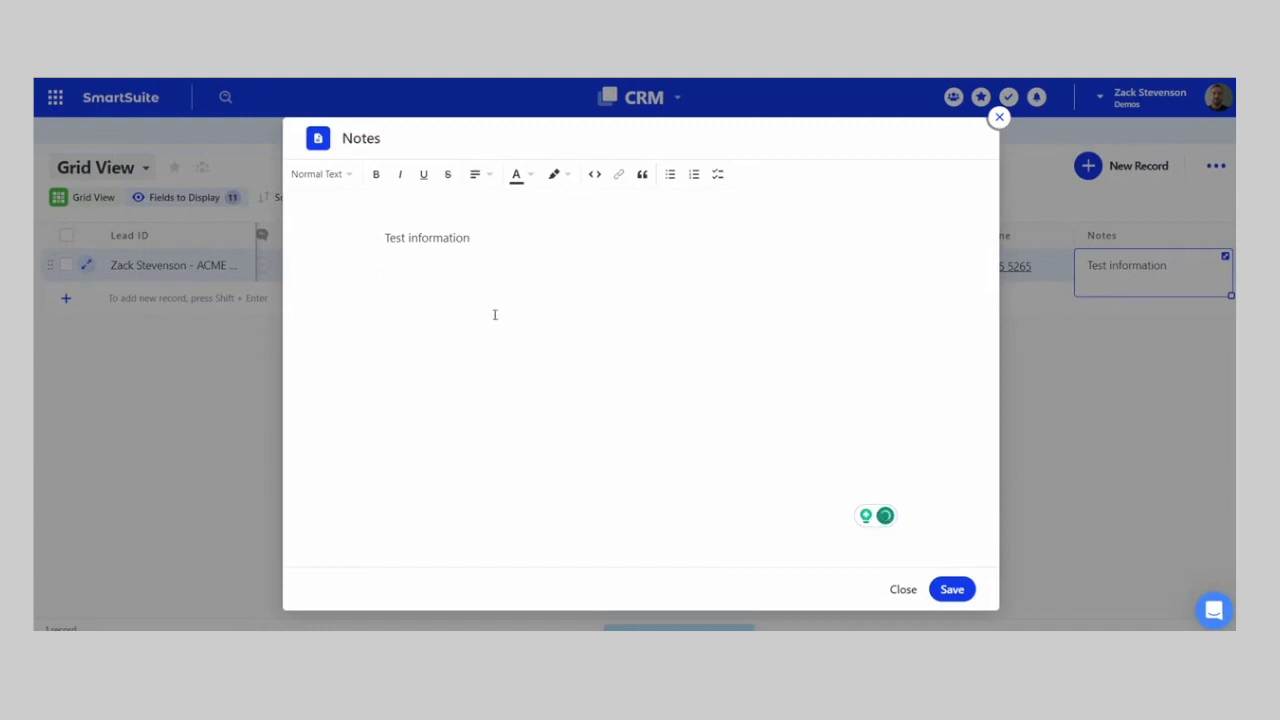
click(950, 589)
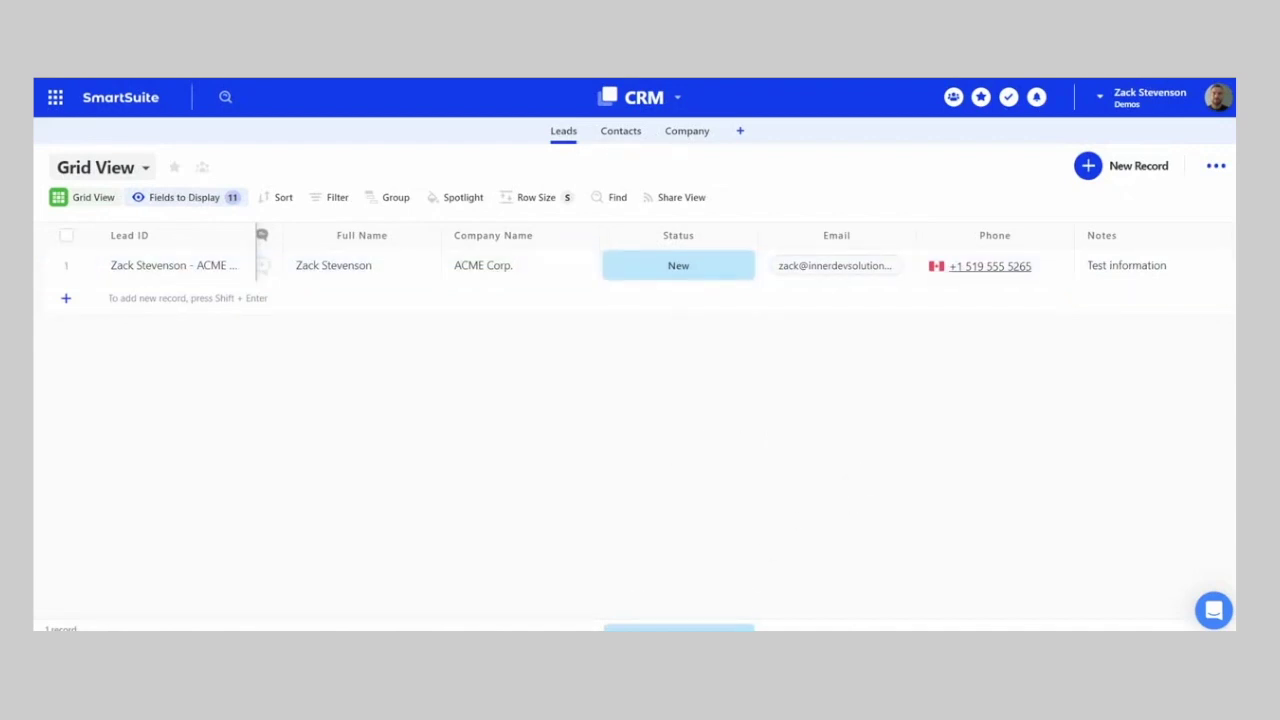
- Set the lead's Industry to Manufacturing and Estimated Contract Value to 8500
scroll(808, 268, right, 10)
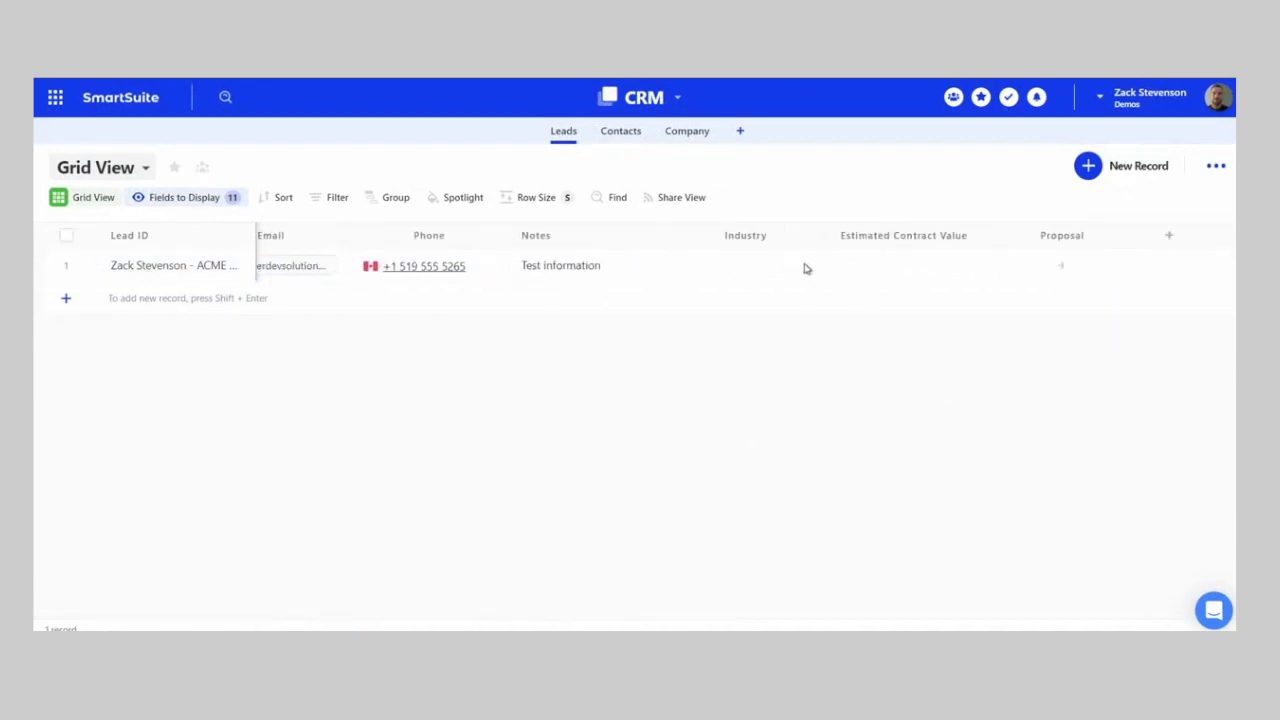
click(715, 266)
click(765, 276)
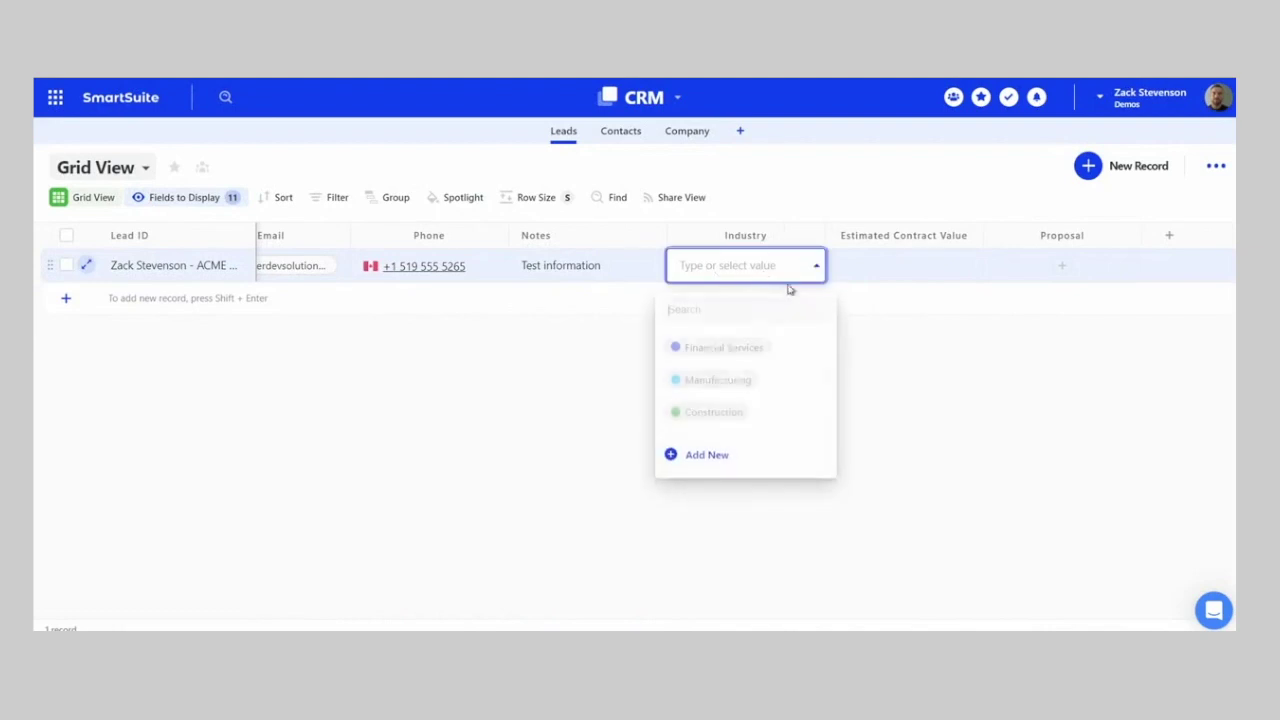
click(734, 380)
click(891, 274)
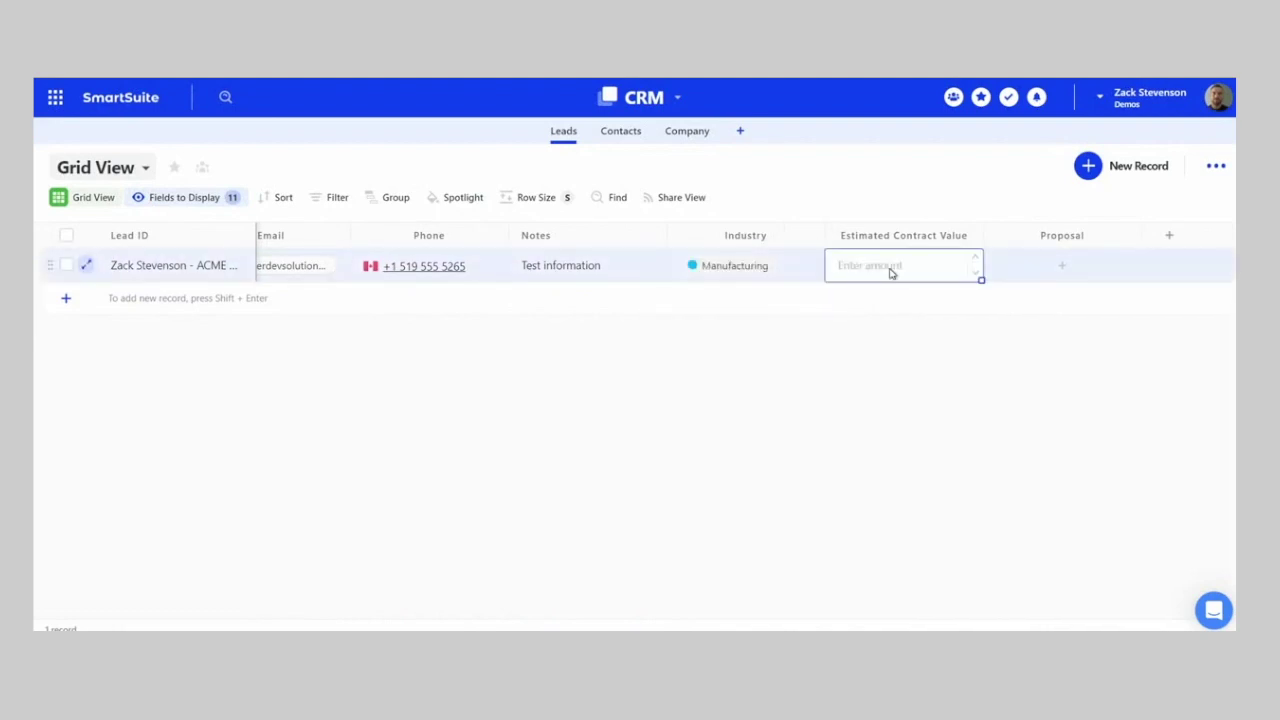
text(8500)
key(Return)
click(1117, 474)
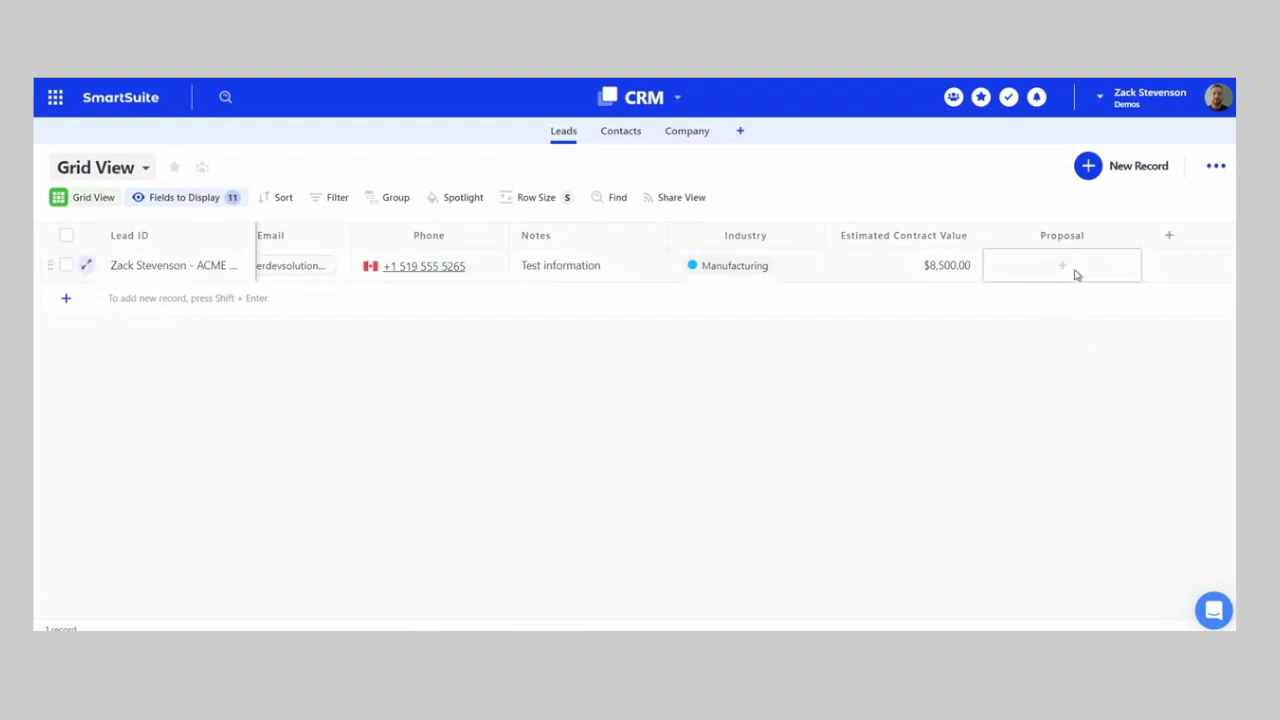
- Leave the lead's Status as New and open the CRM solution menu
scroll(316, 485, left, 5)
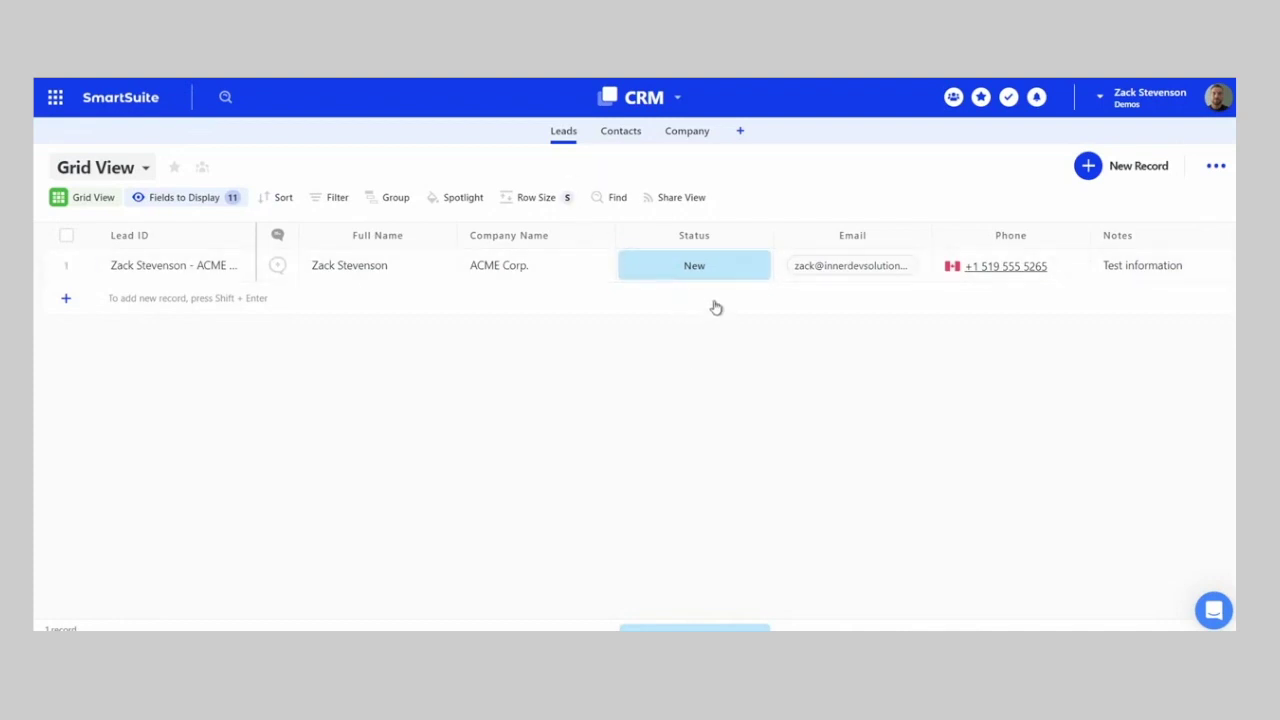
click(759, 268)
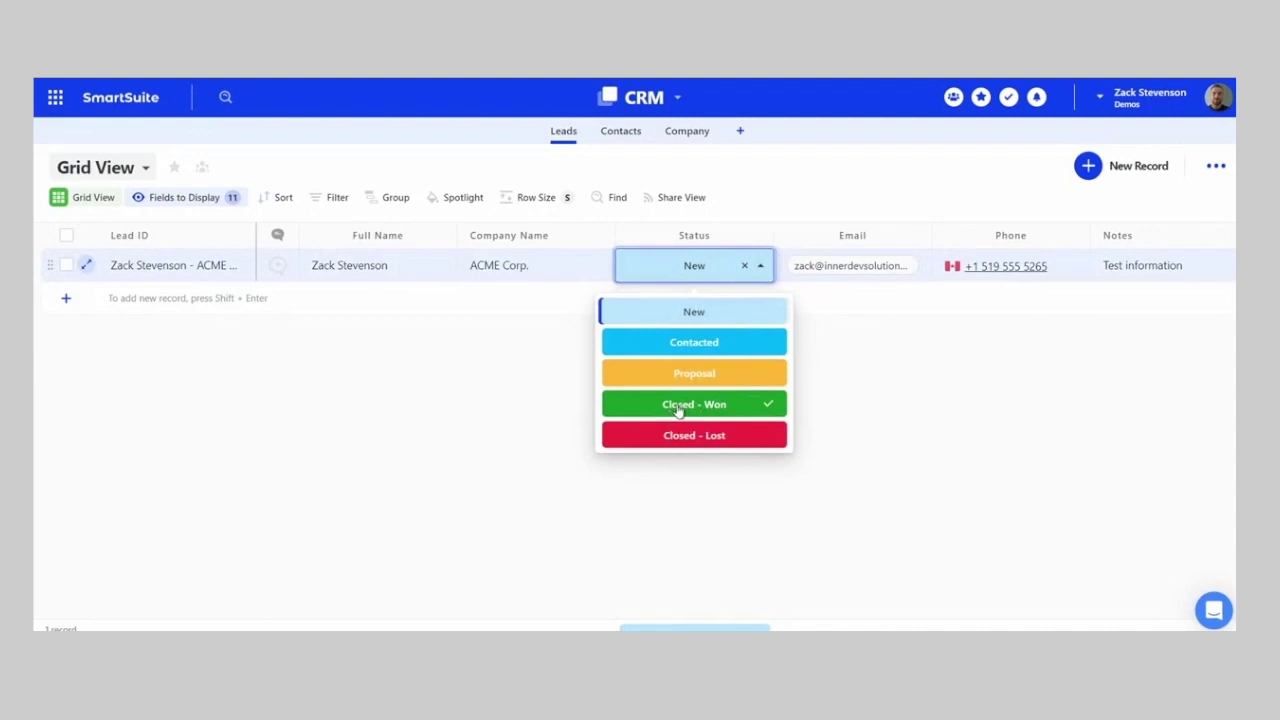
click(549, 363)
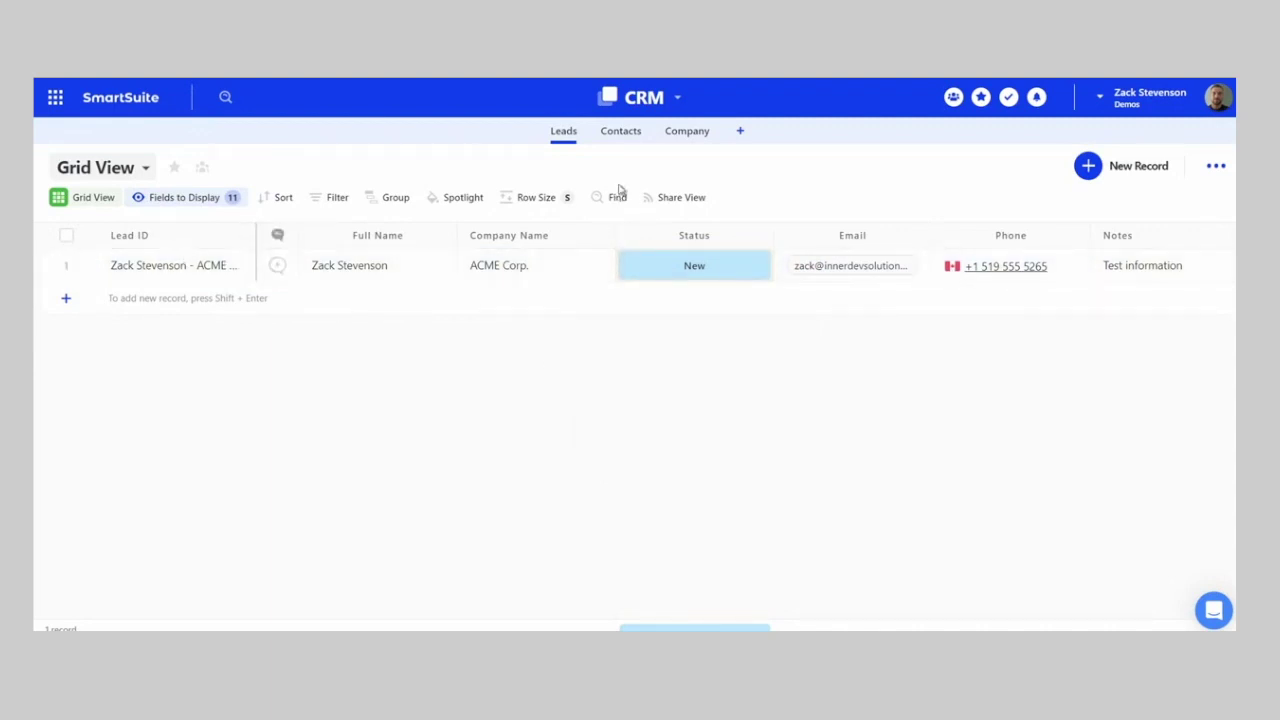
click(697, 133)
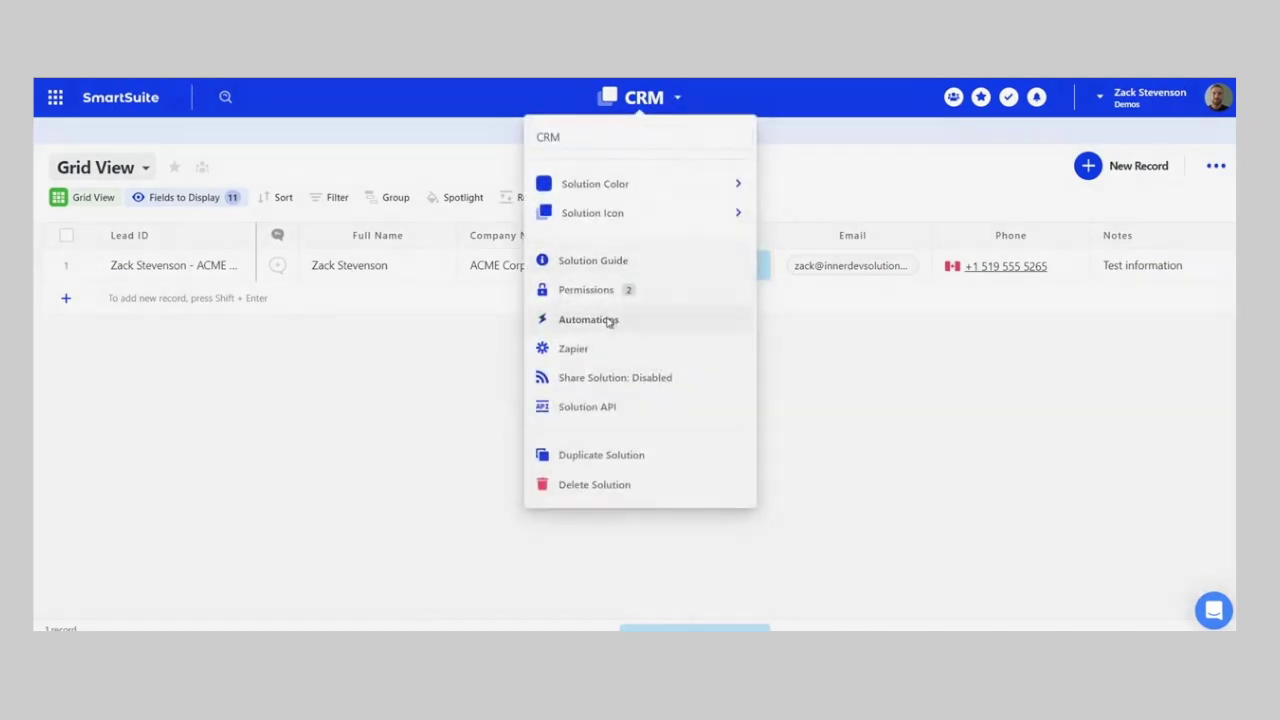
- Create an automation triggered when a Leads record's Status equals Closed - Won
click(606, 321)
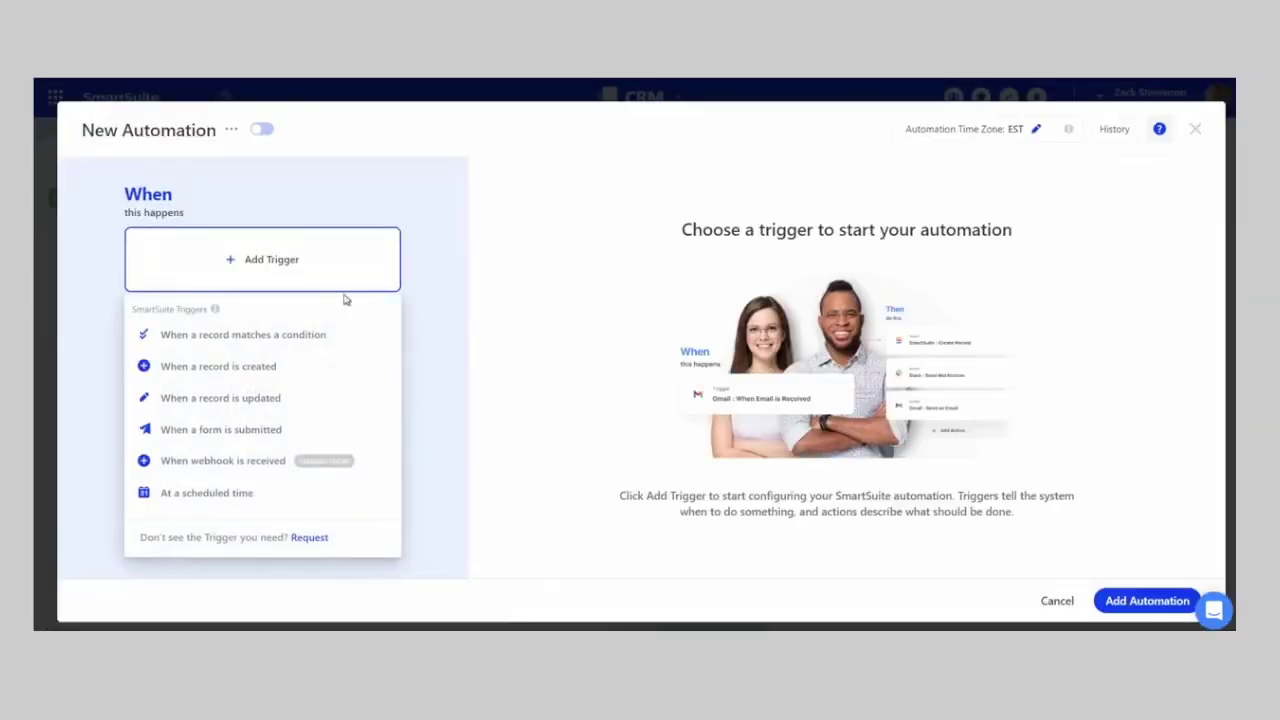
click(194, 338)
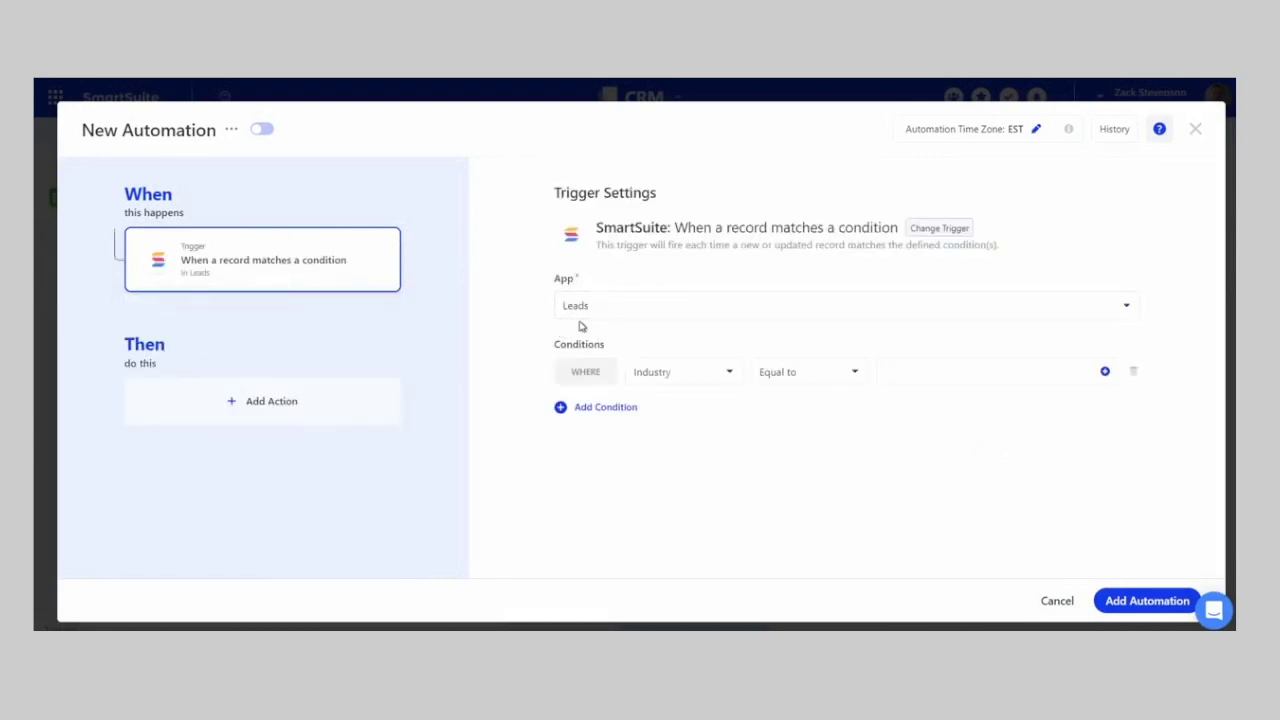
text(stat)
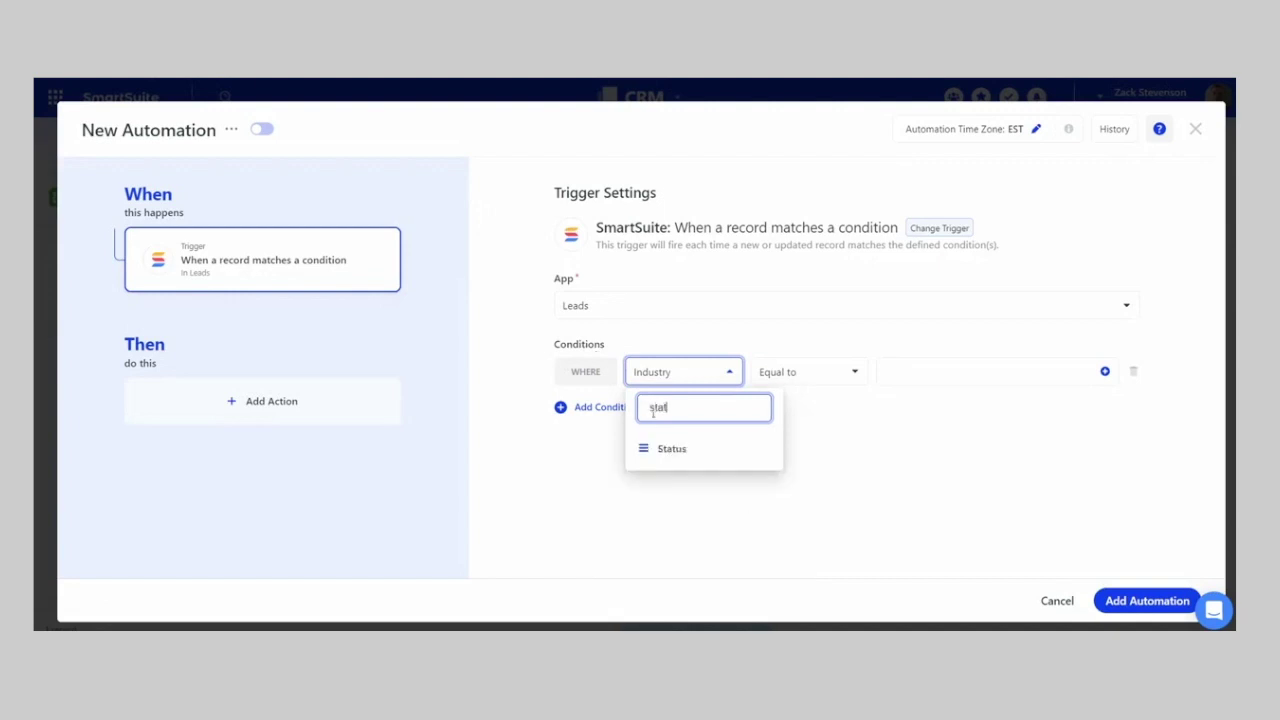
click(671, 450)
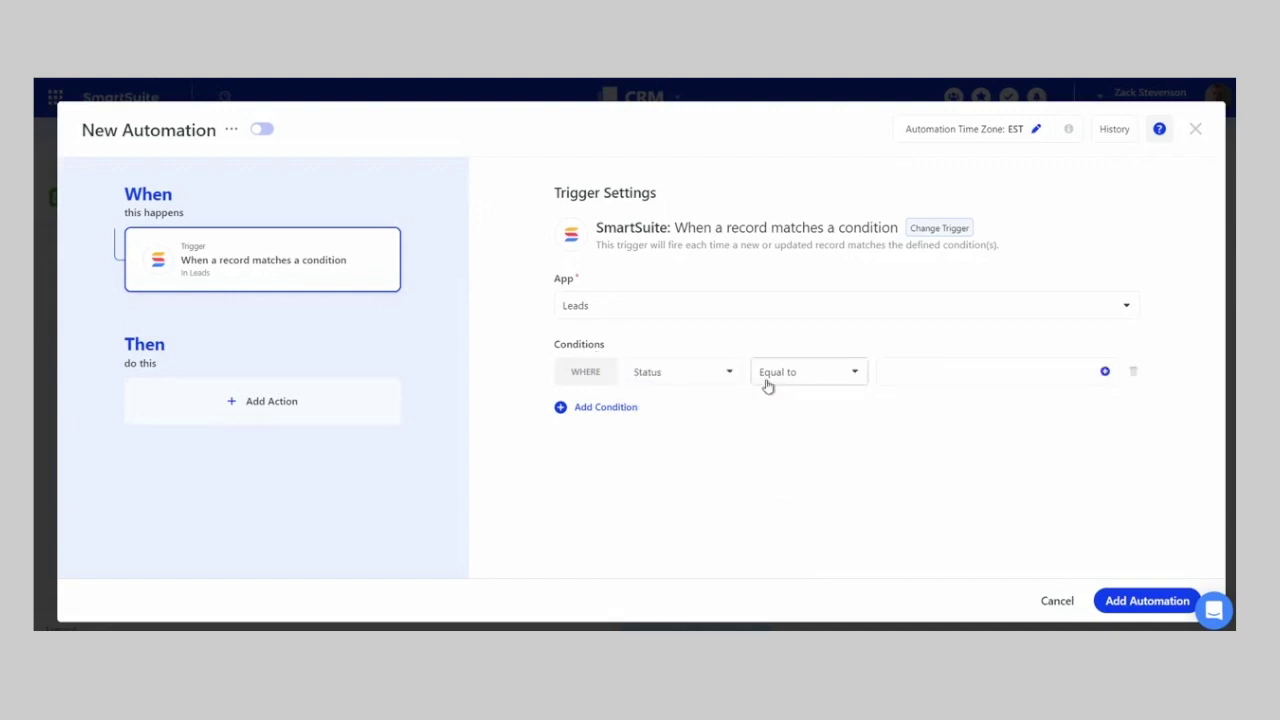
click(1106, 374)
click(957, 532)
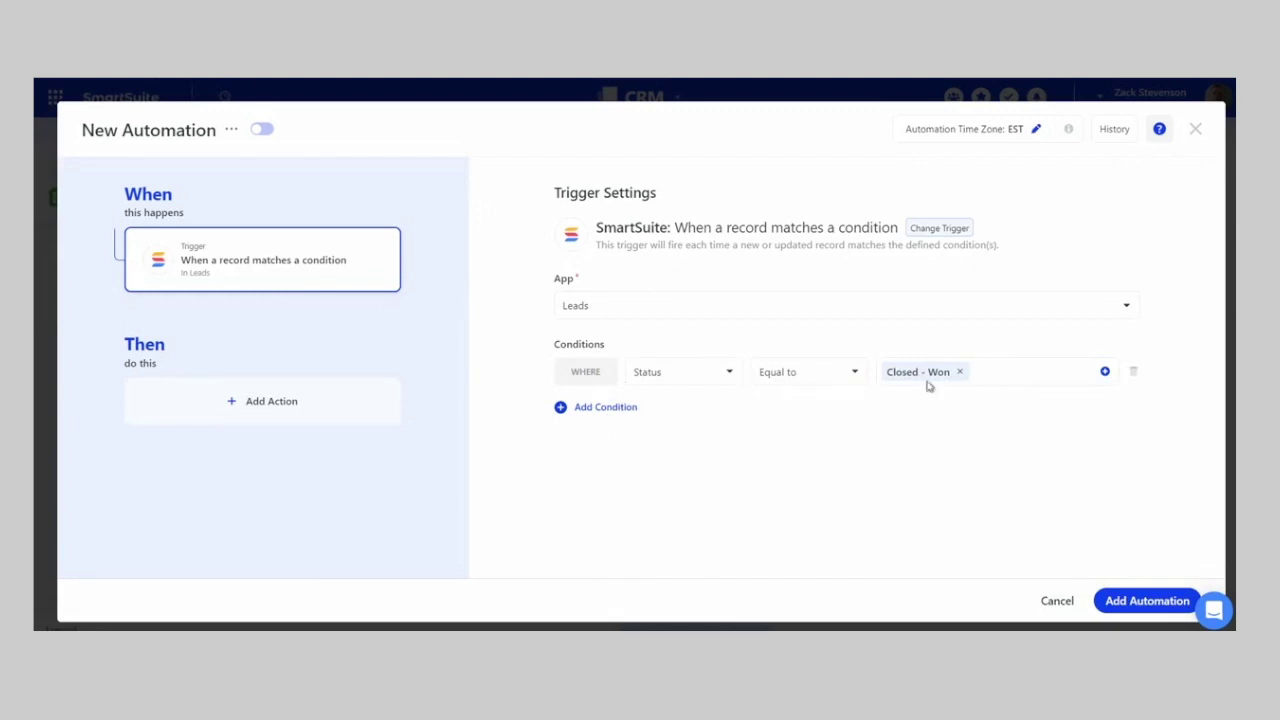
- Add a Create a record action in the Company app with a Company Name field
click(240, 401)
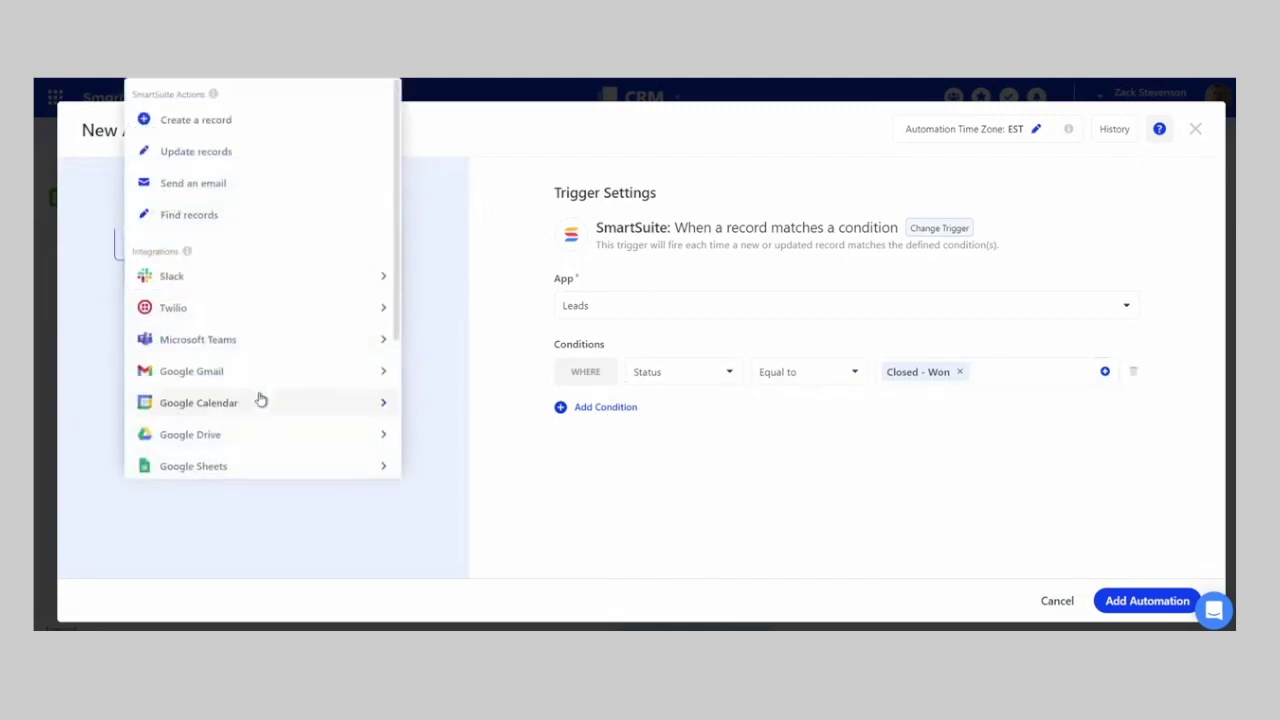
click(194, 121)
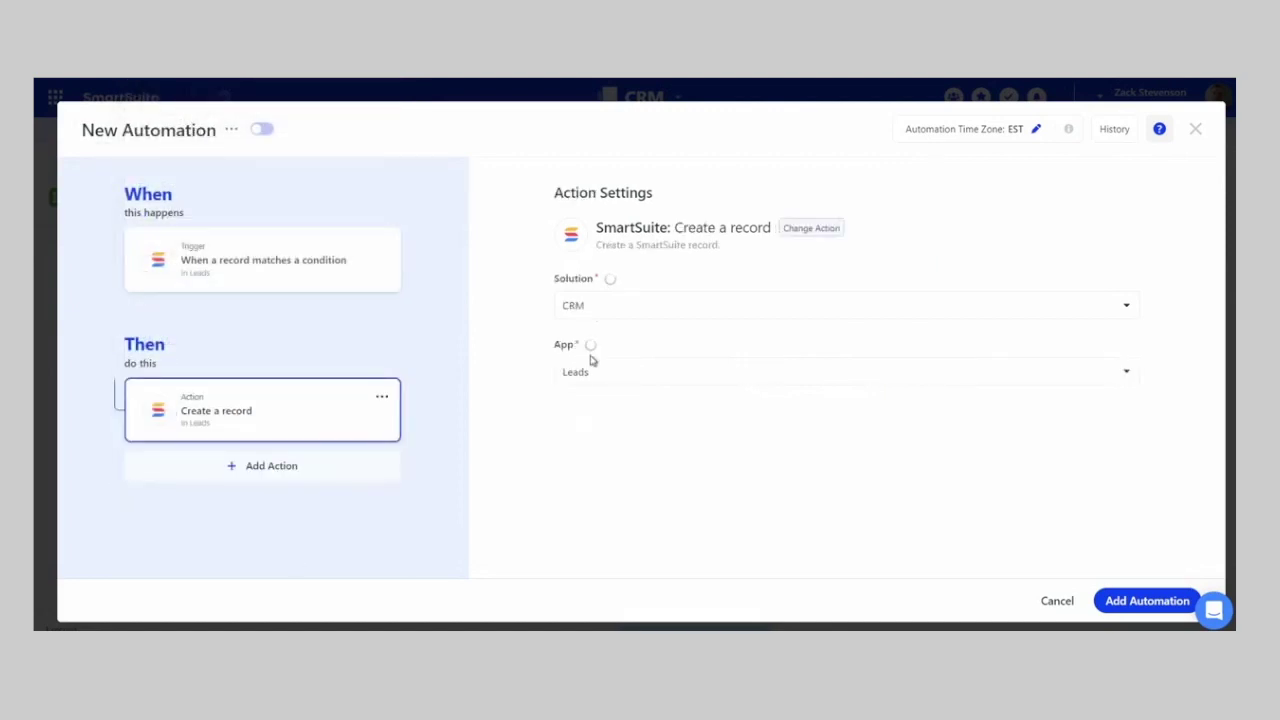
click(626, 384)
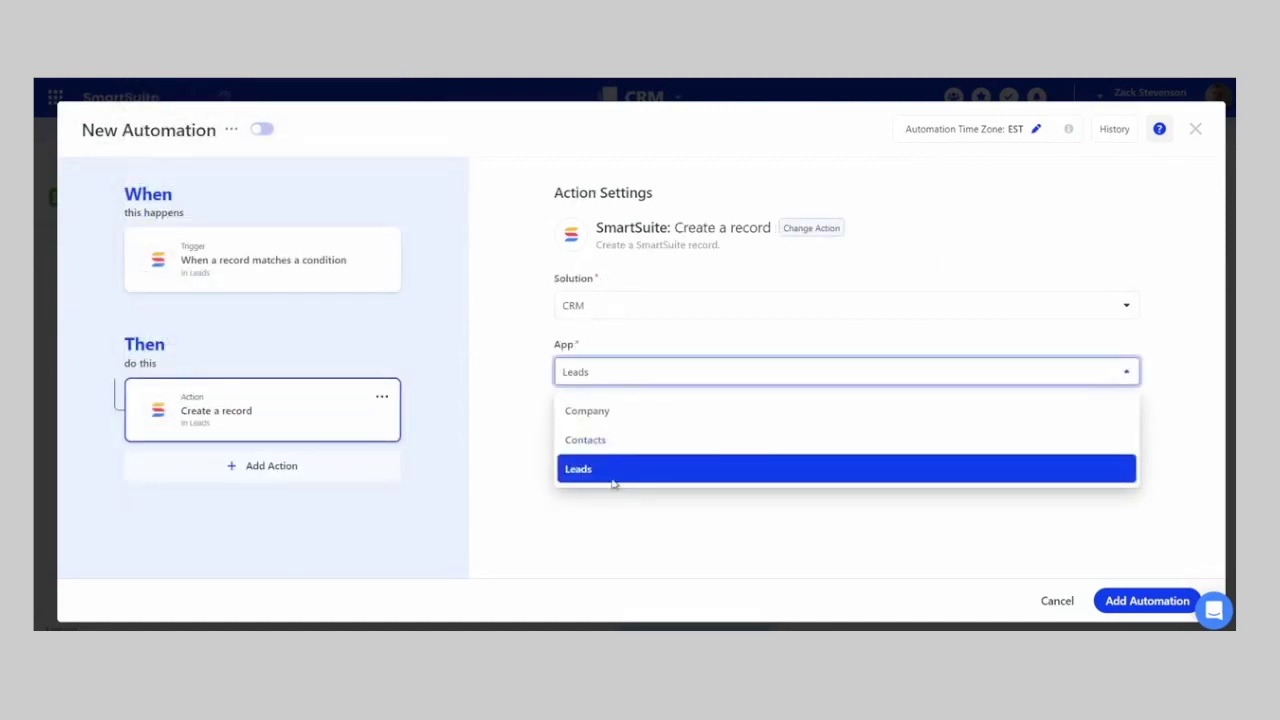
click(590, 411)
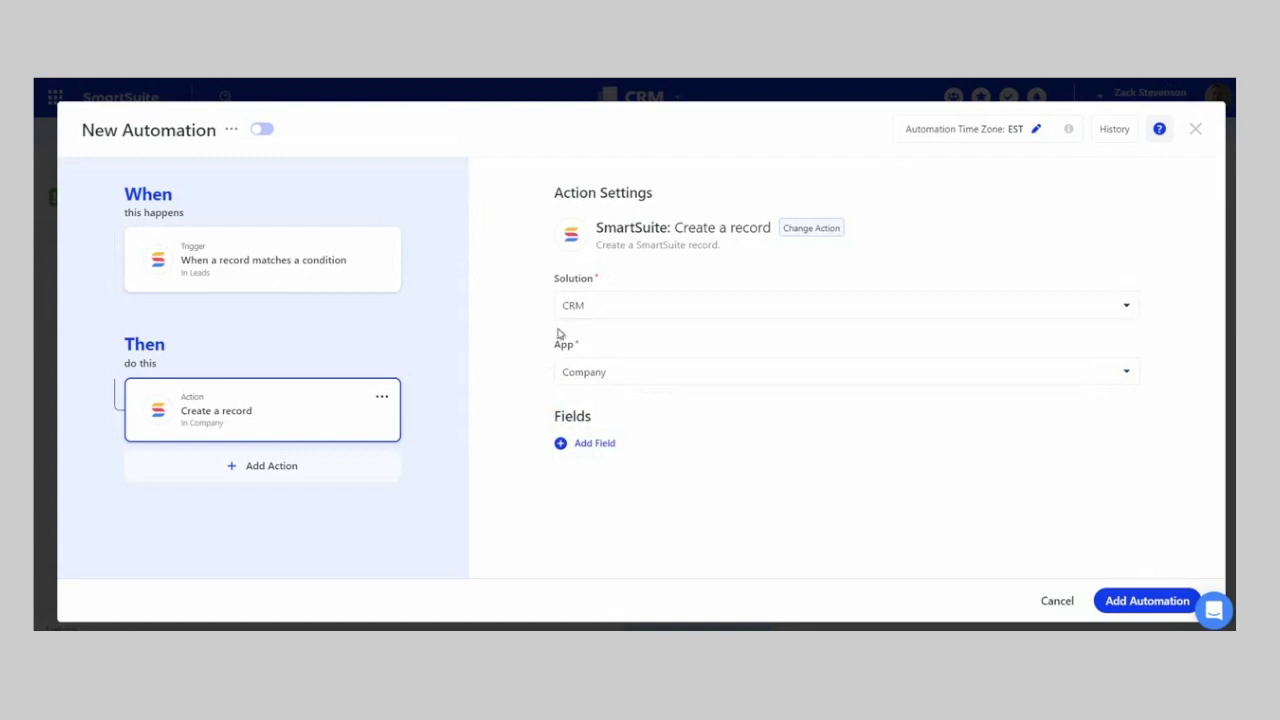
click(578, 446)
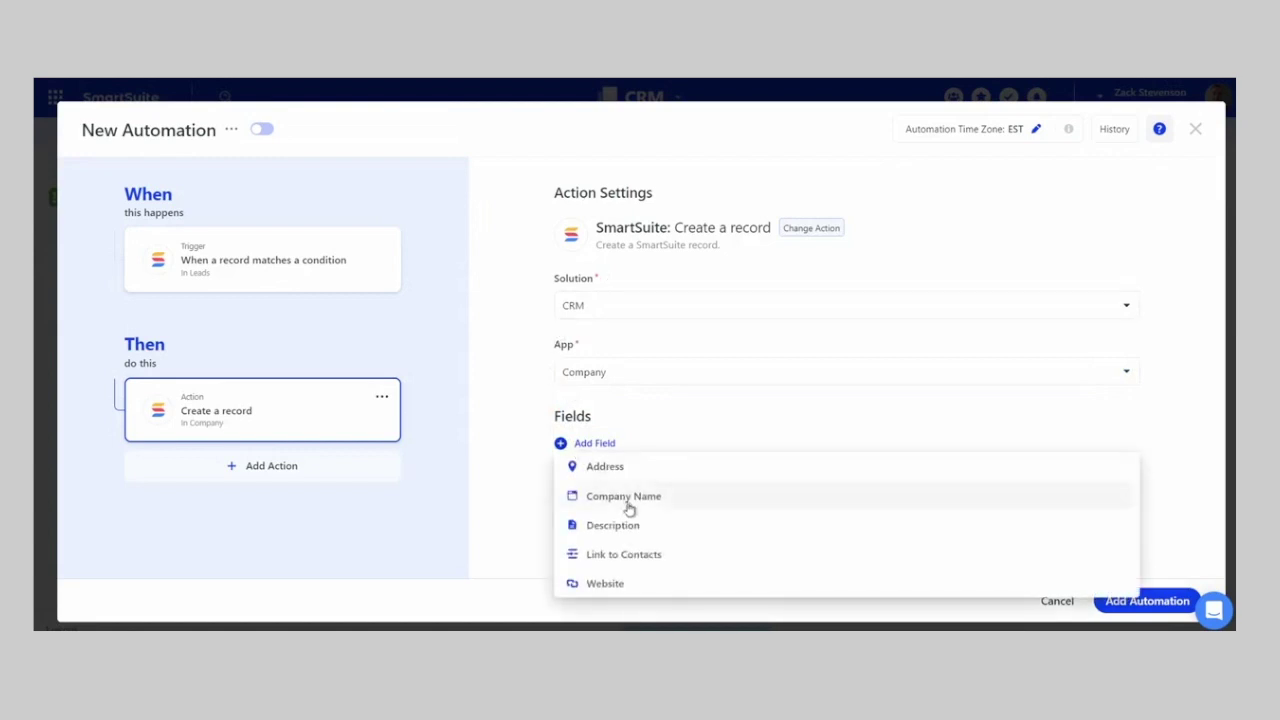
click(628, 506)
- Map Company Name to the triggering lead's Company Name, adding no other fields
click(617, 472)
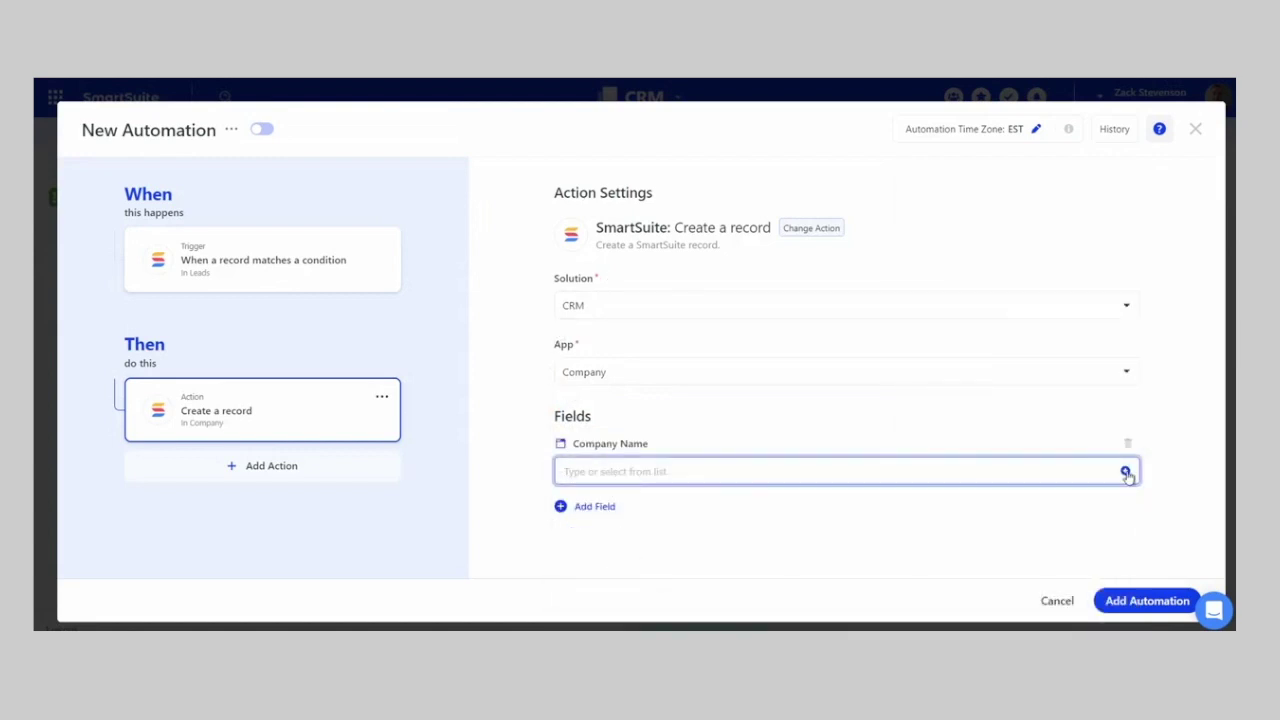
click(1125, 472)
click(966, 201)
click(977, 509)
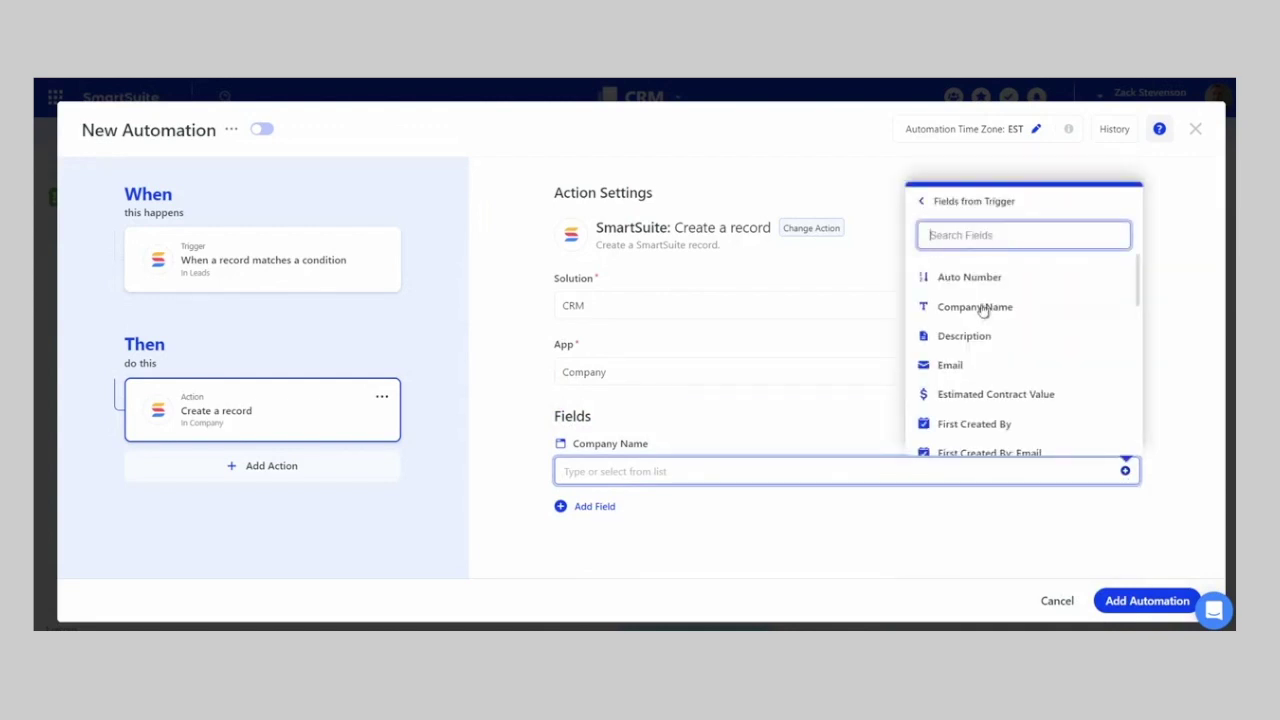
click(975, 308)
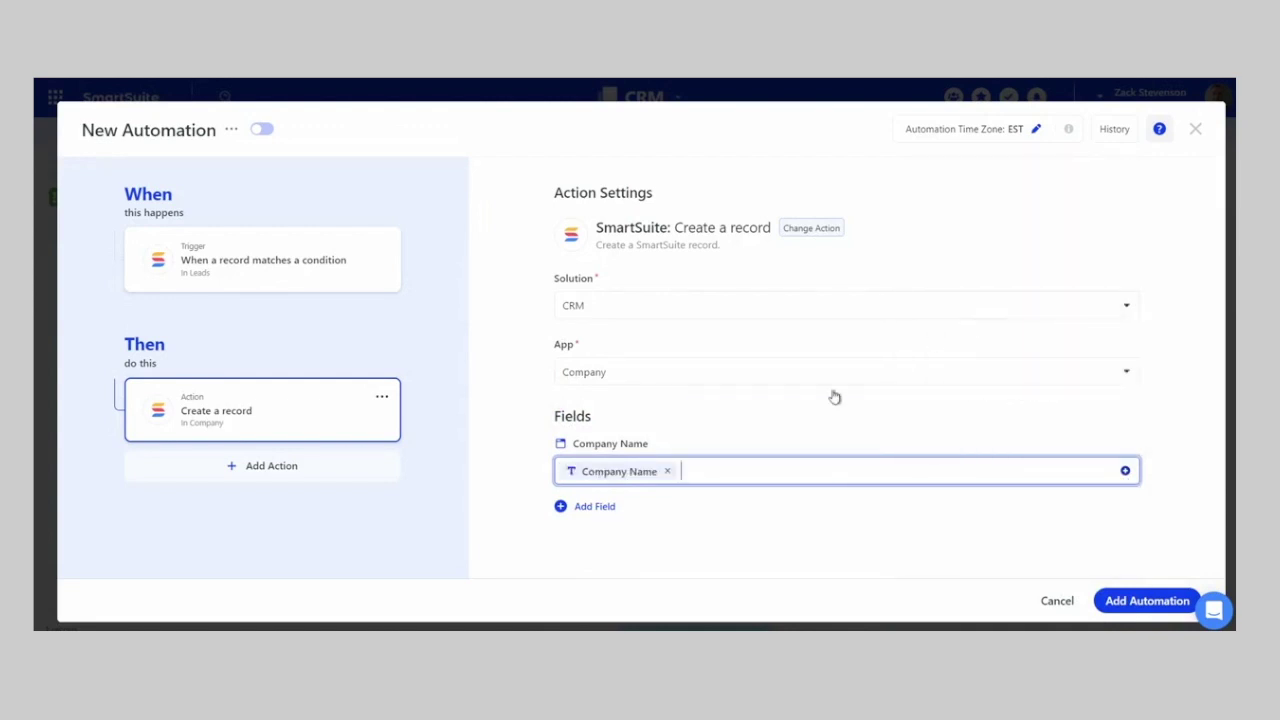
click(595, 507)
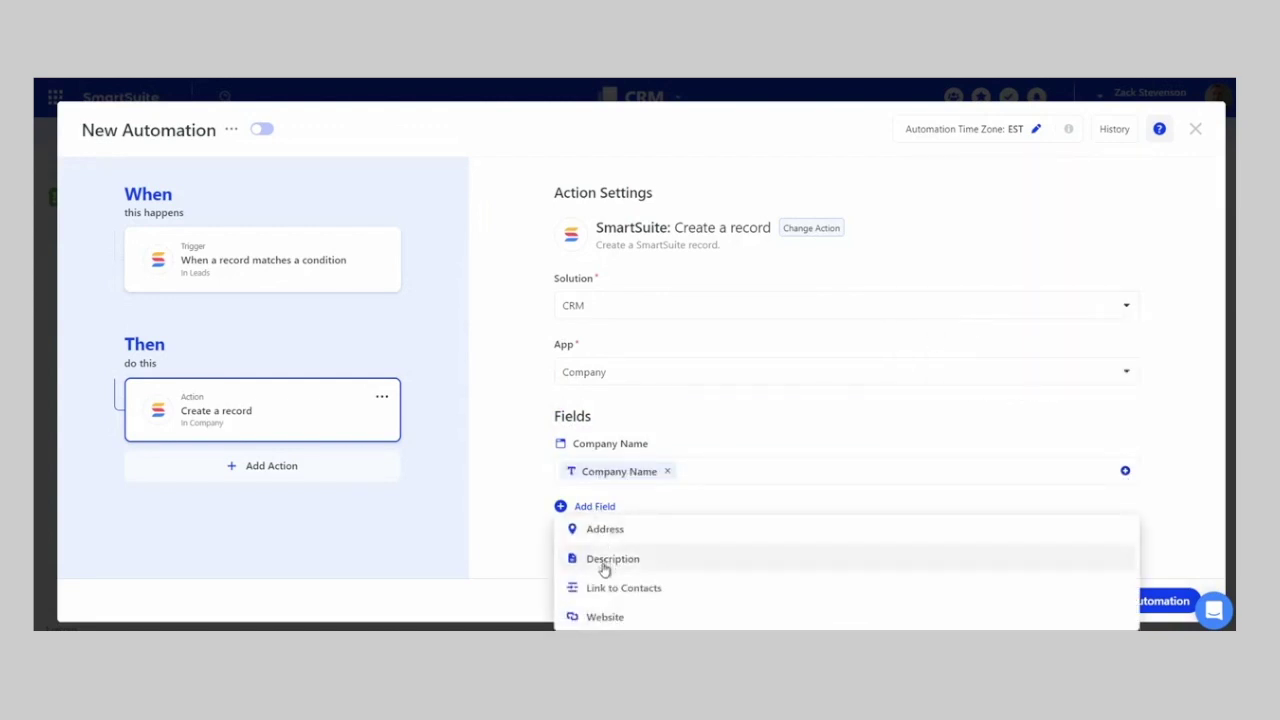
click(543, 561)
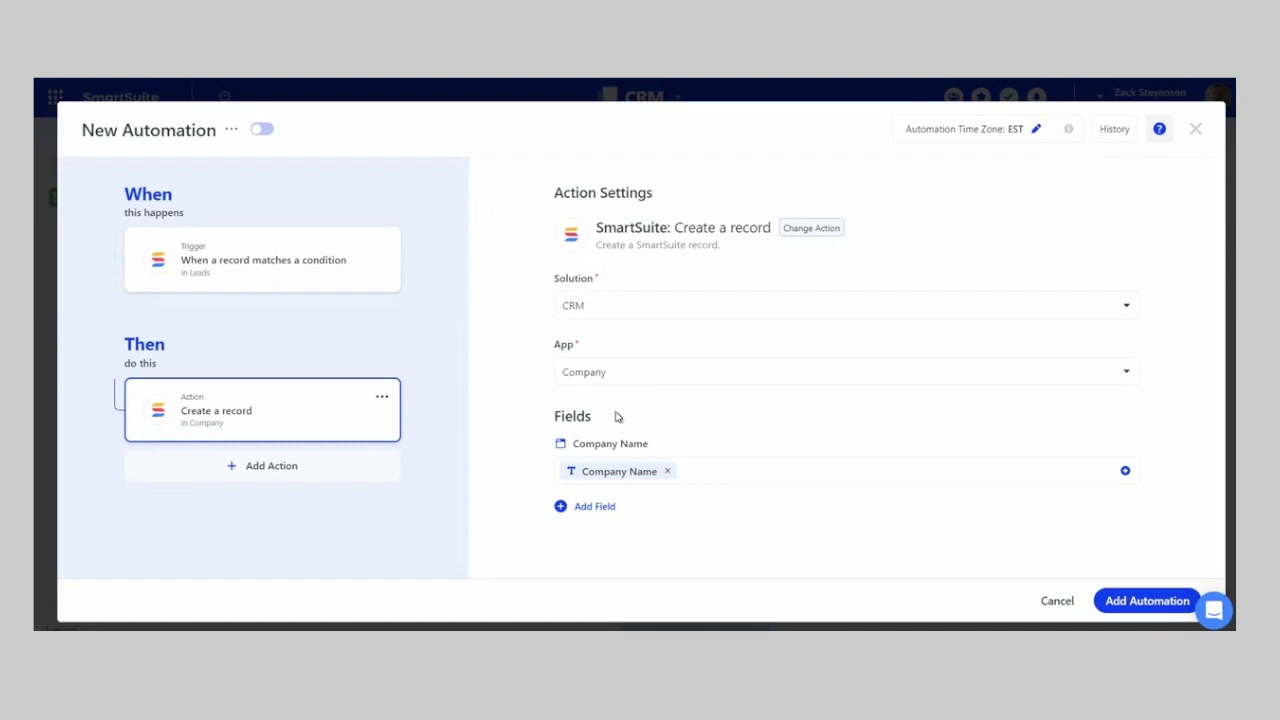
- Add a second Create a record action that targets the Contacts app
click(289, 477)
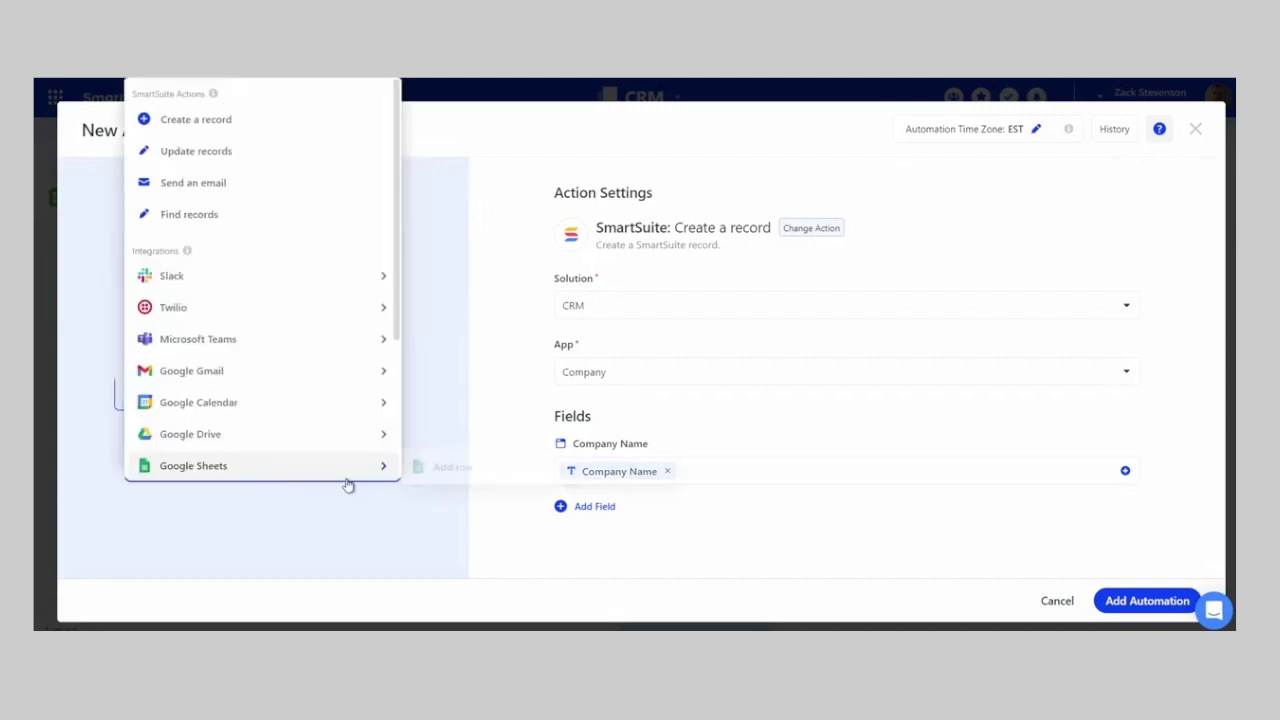
key(Escape)
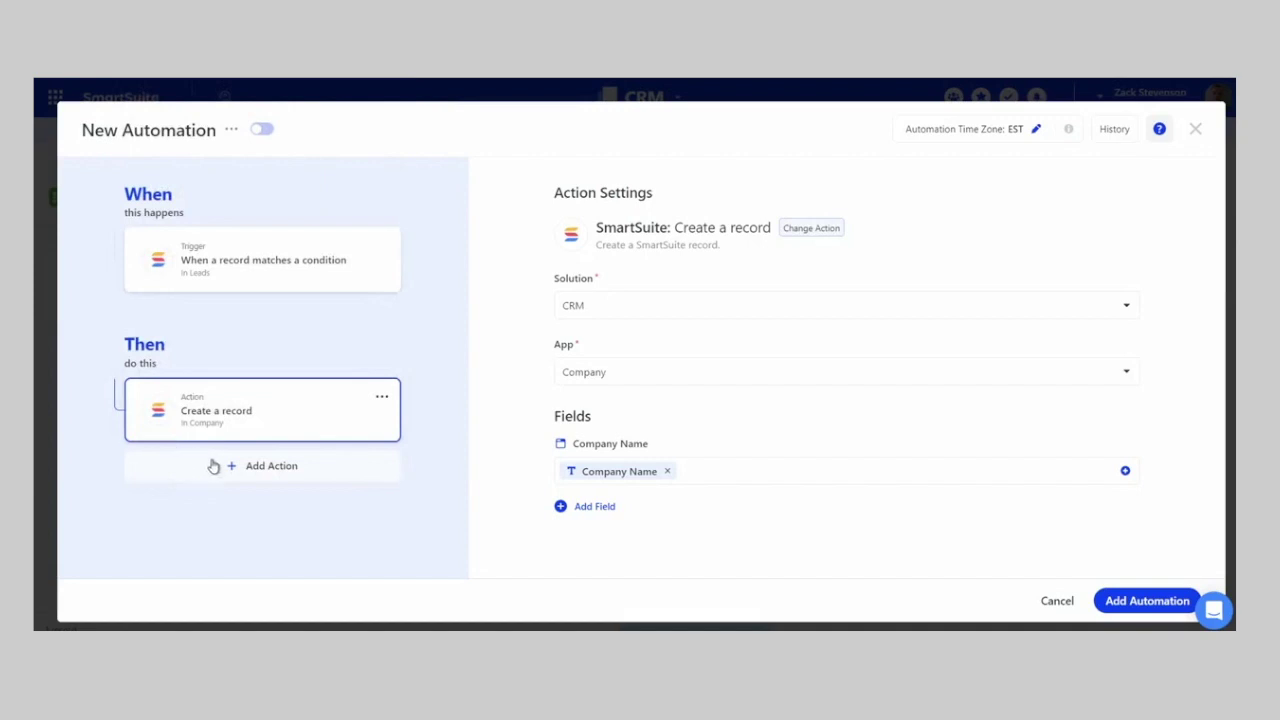
click(215, 465)
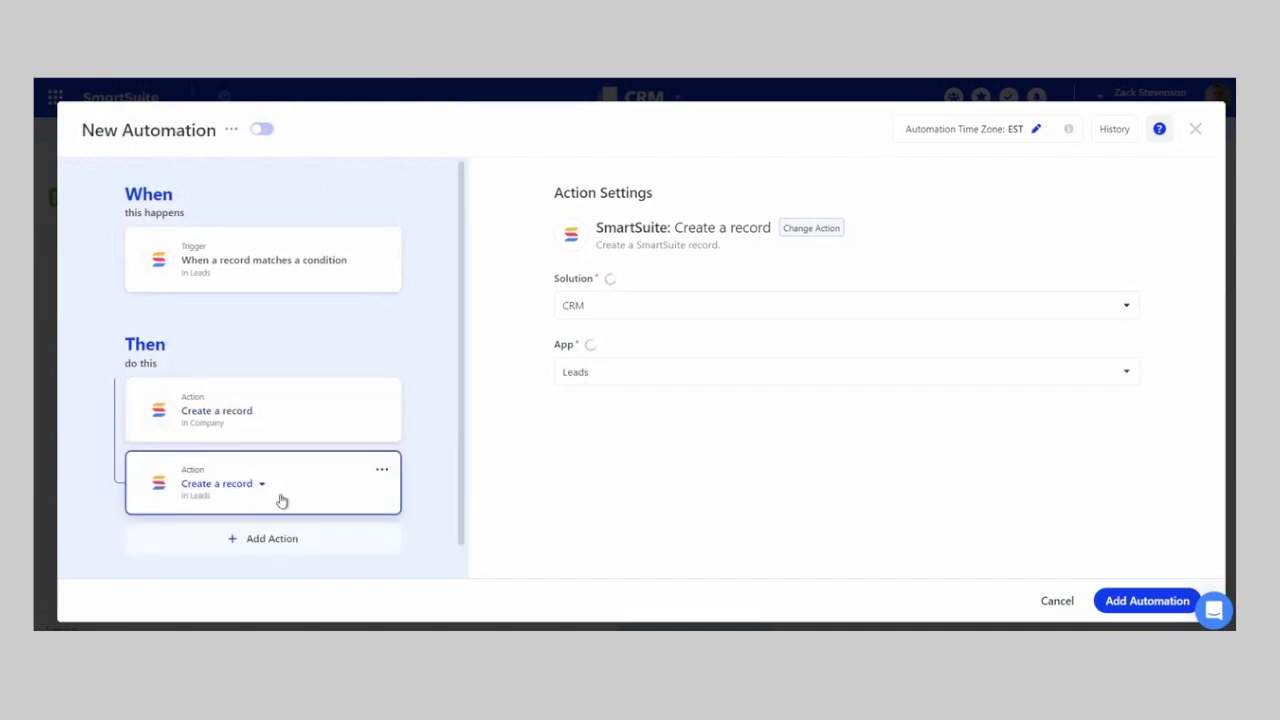
click(652, 374)
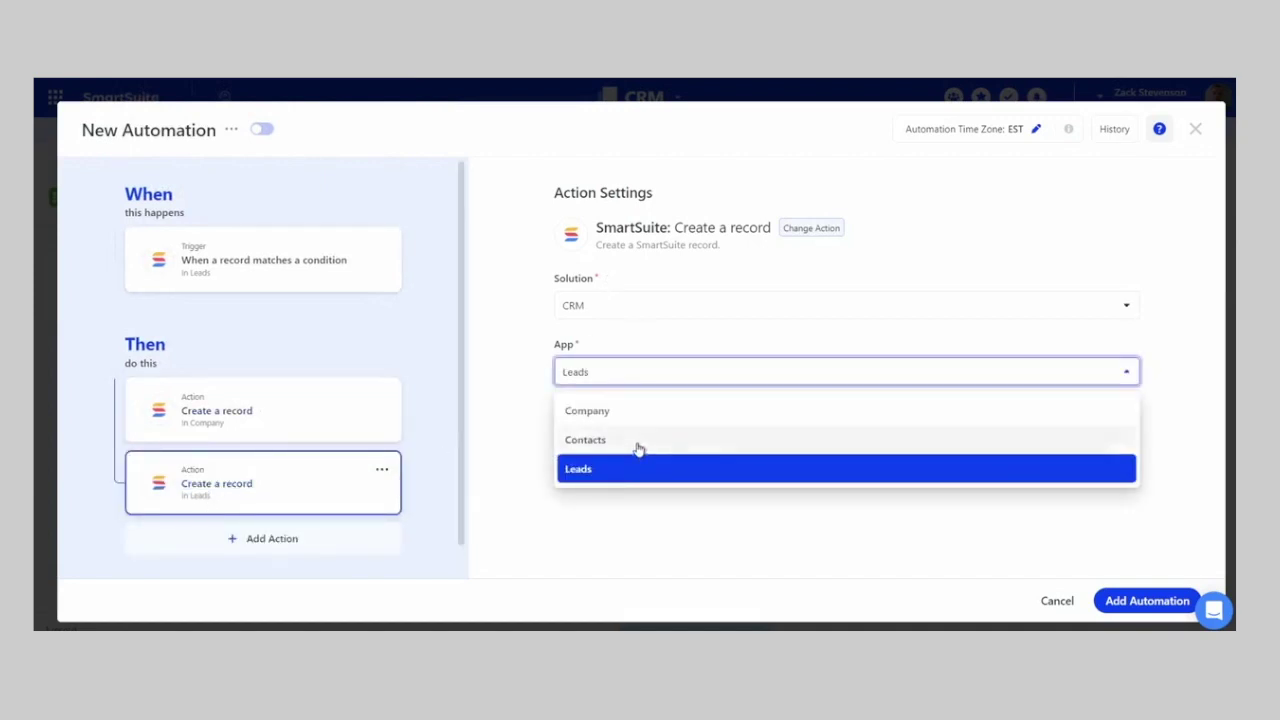
click(638, 440)
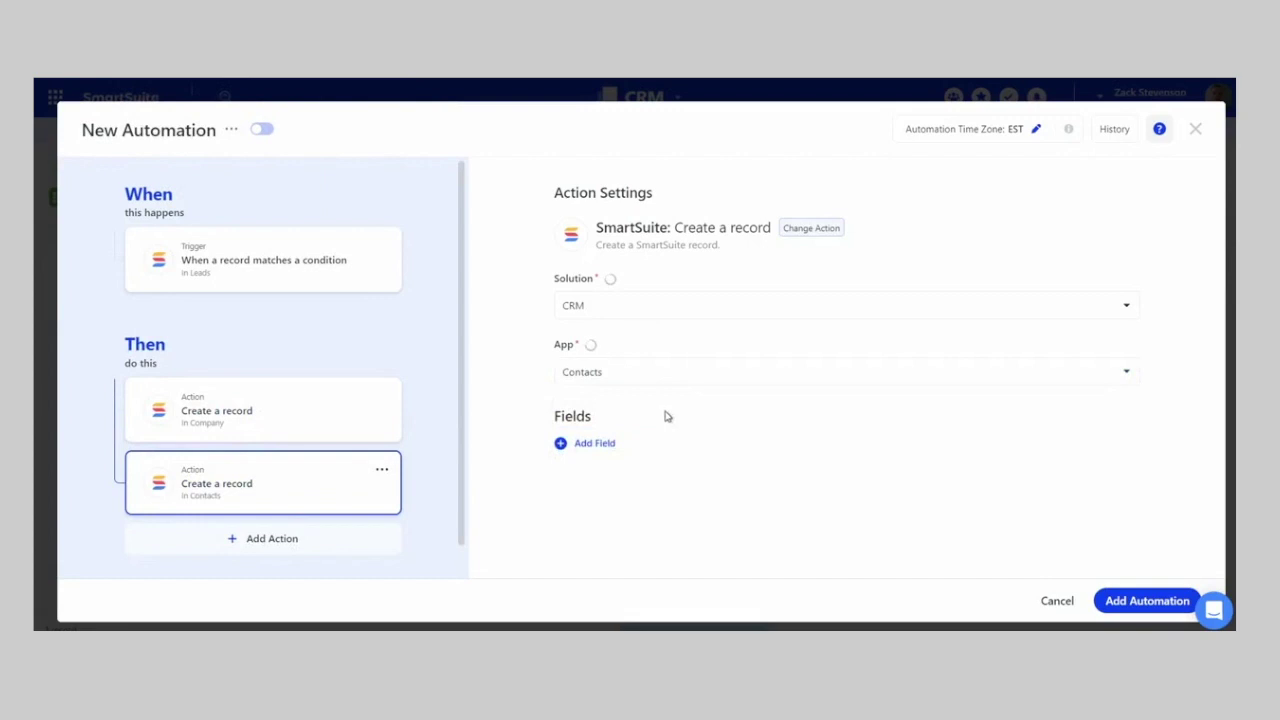
click(590, 445)
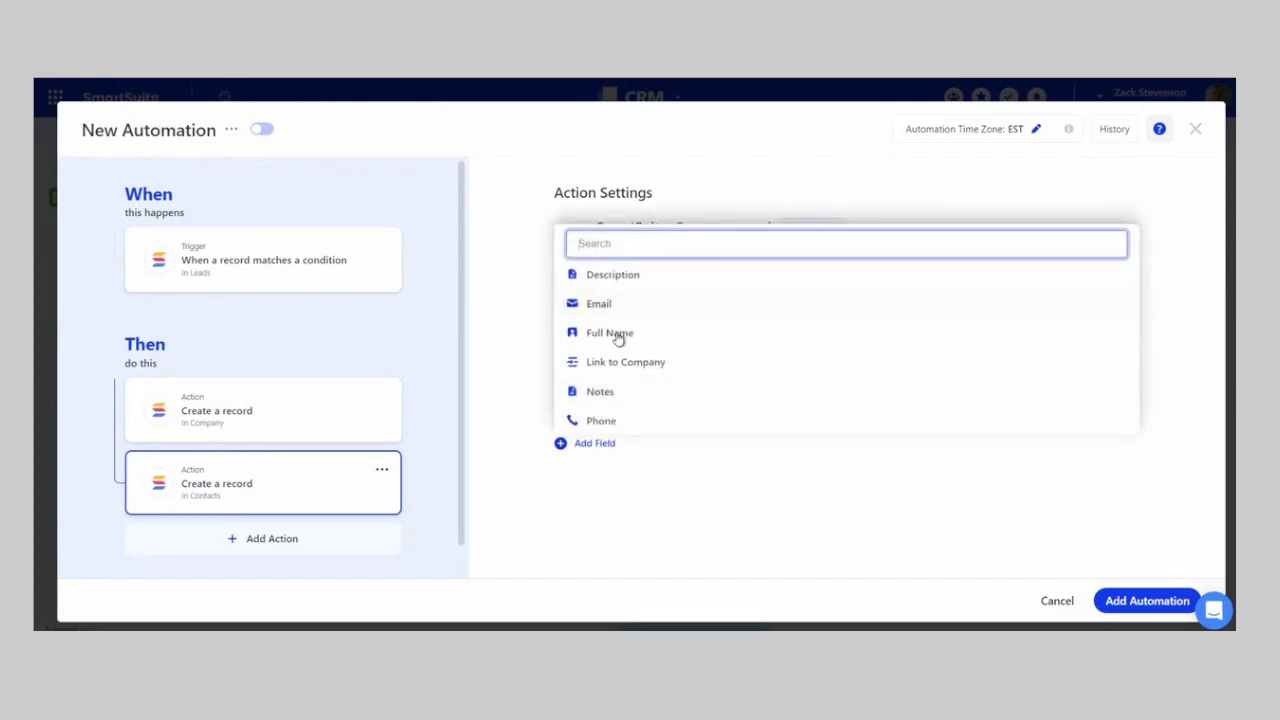
- Map the contact's Full Name and Email from the lead's Full Name and Email
click(618, 338)
click(660, 470)
click(985, 236)
text(F)
click(960, 400)
click(590, 506)
click(603, 403)
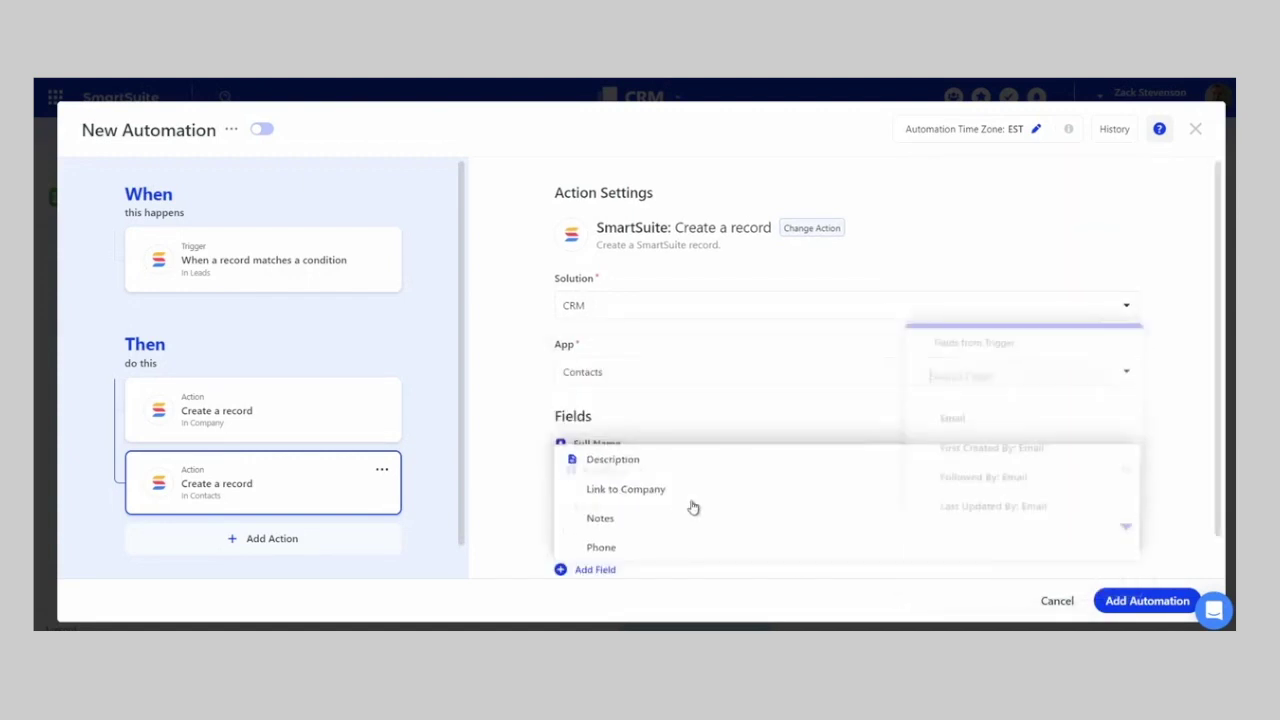
click(800, 534)
click(989, 415)
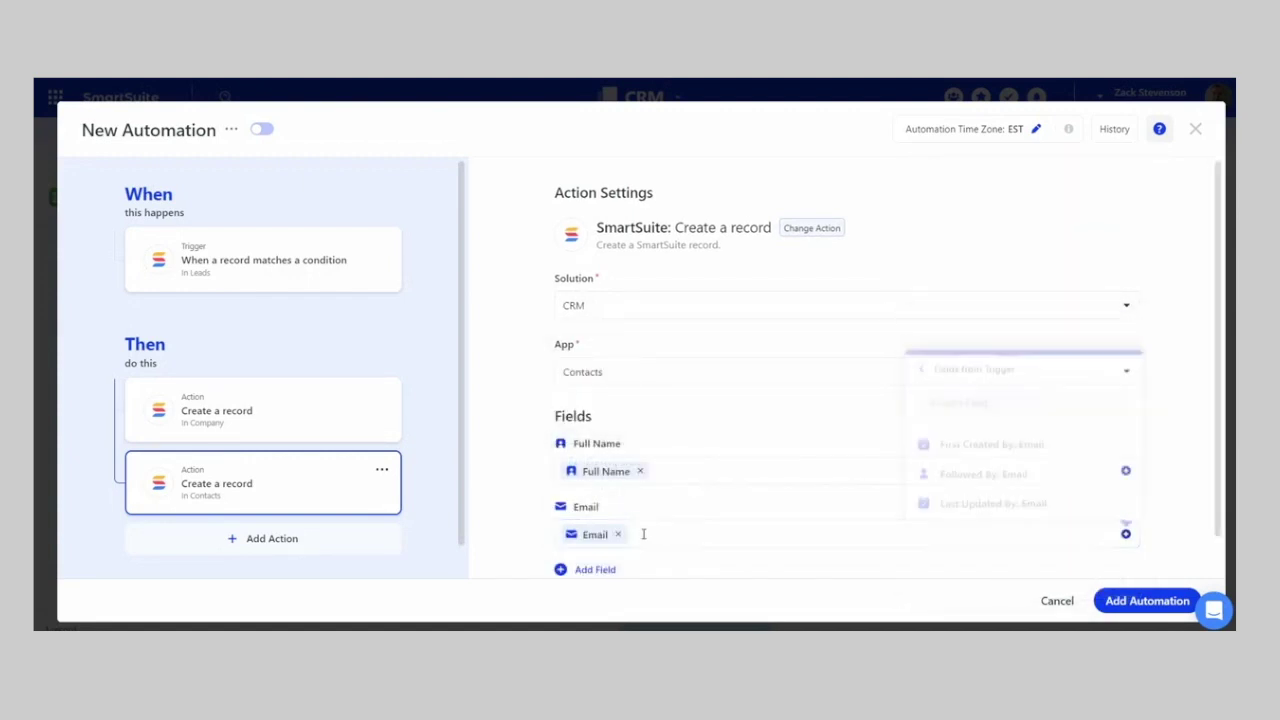
- Add the Phone and Notes fields, filled with the lead's Phone and Notes
click(600, 572)
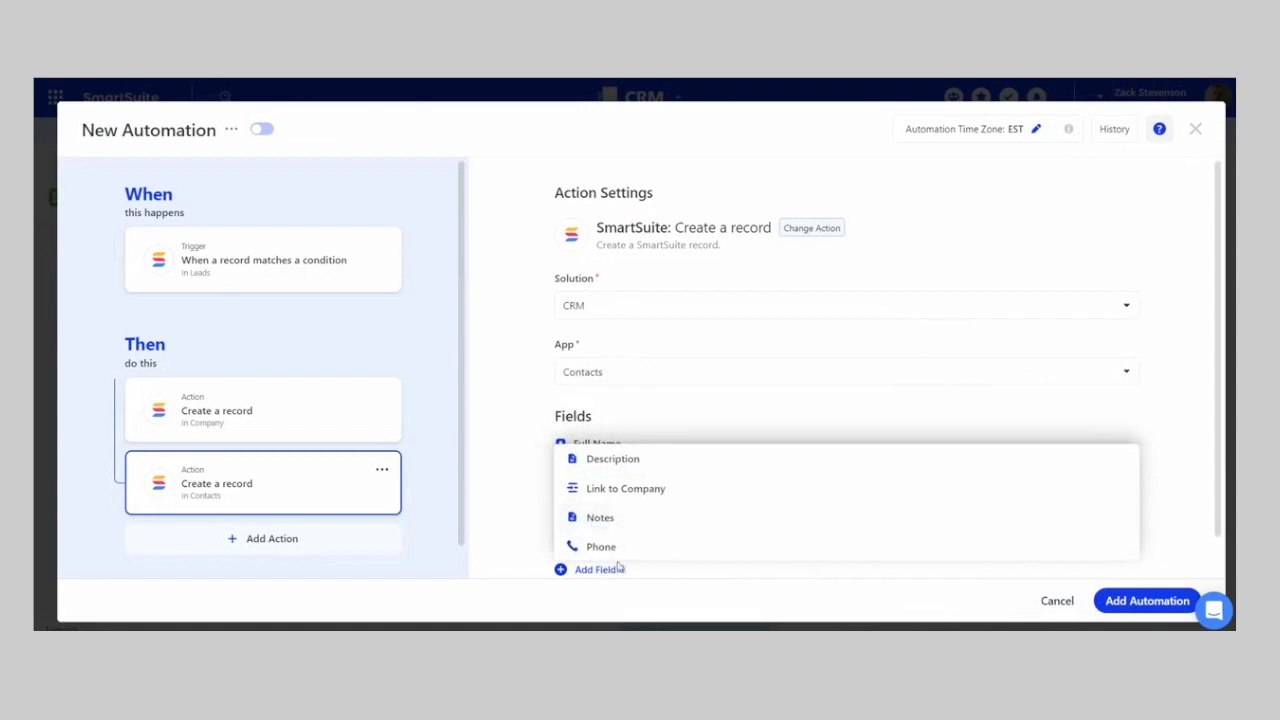
click(605, 547)
click(603, 538)
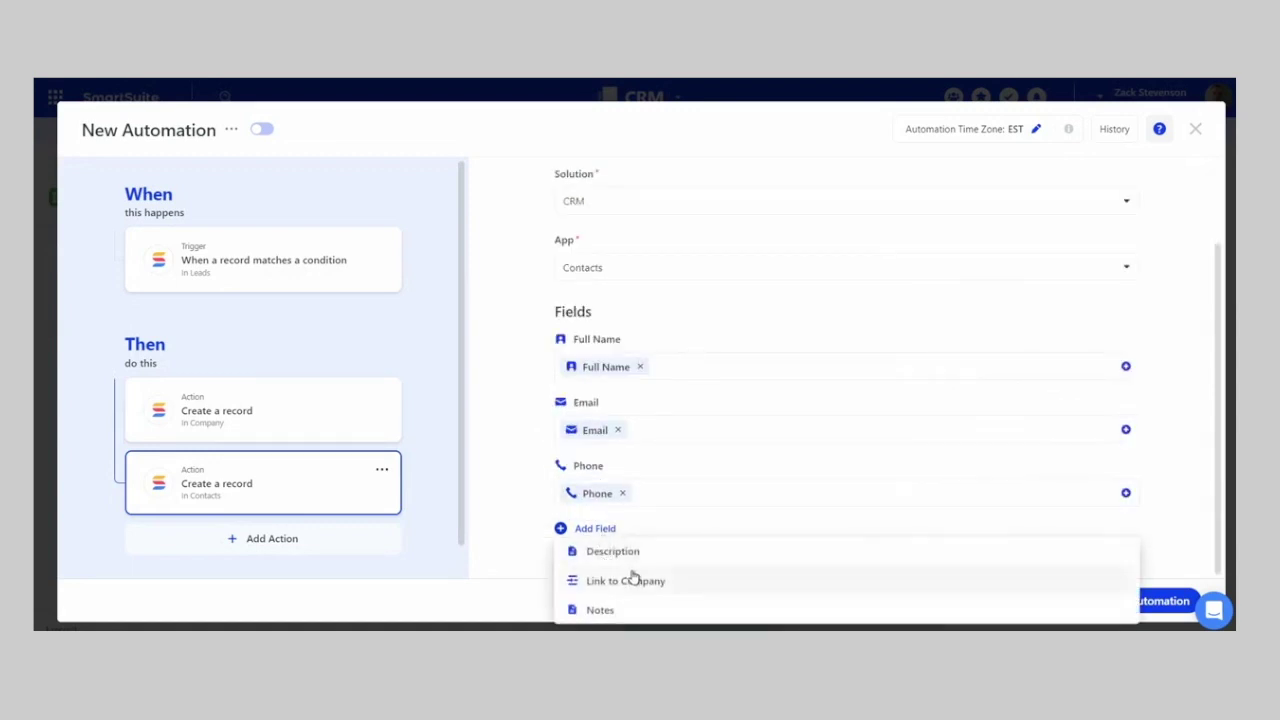
click(600, 610)
click(946, 559)
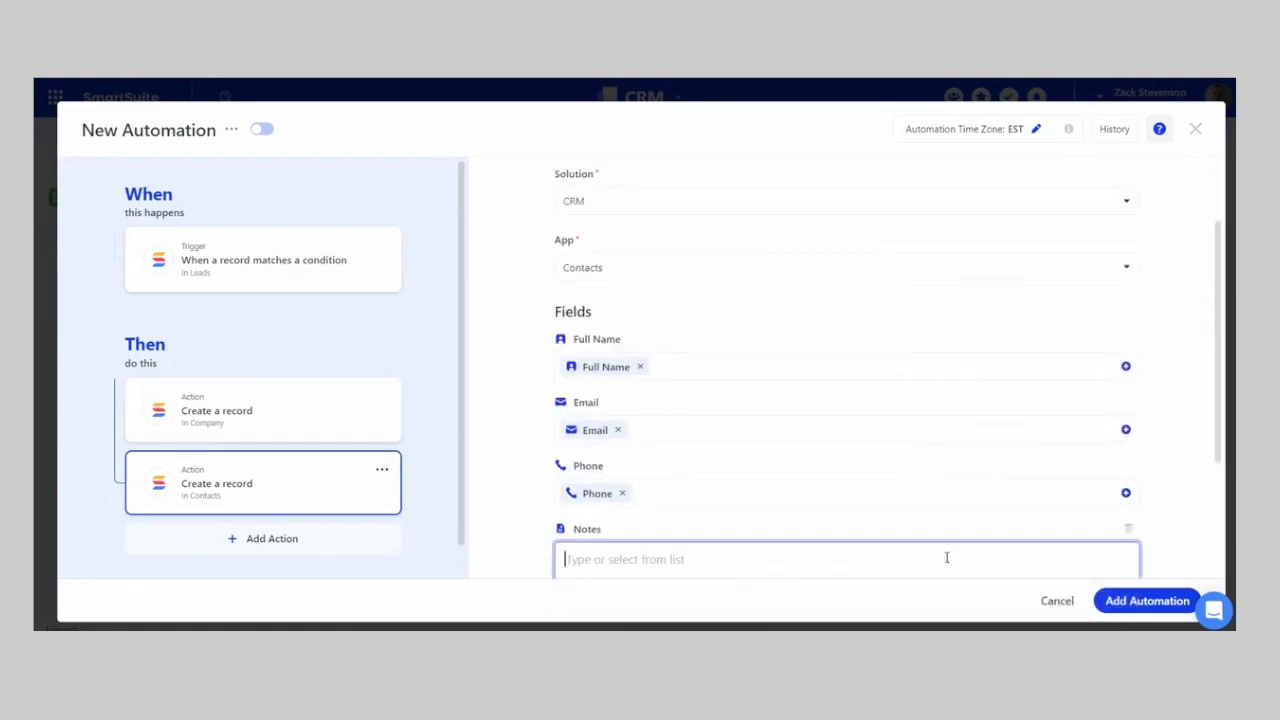
scroll(963, 506, down, 1)
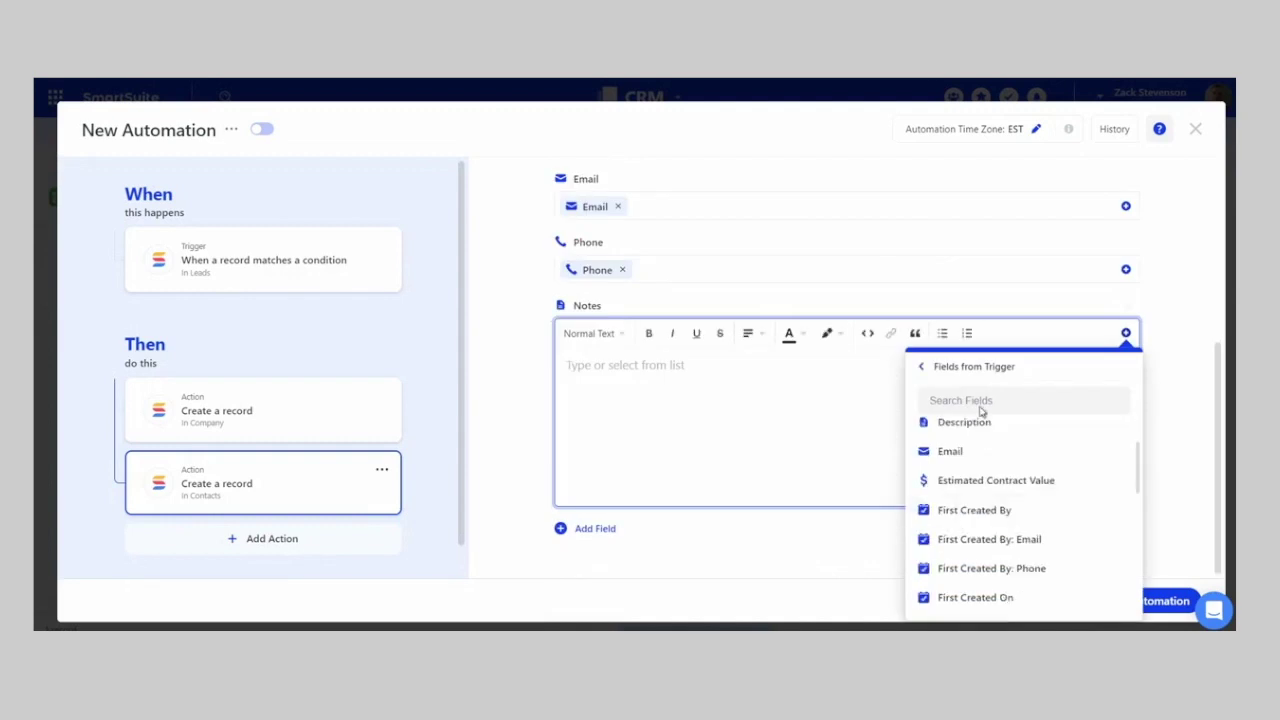
click(980, 401)
text(notes)
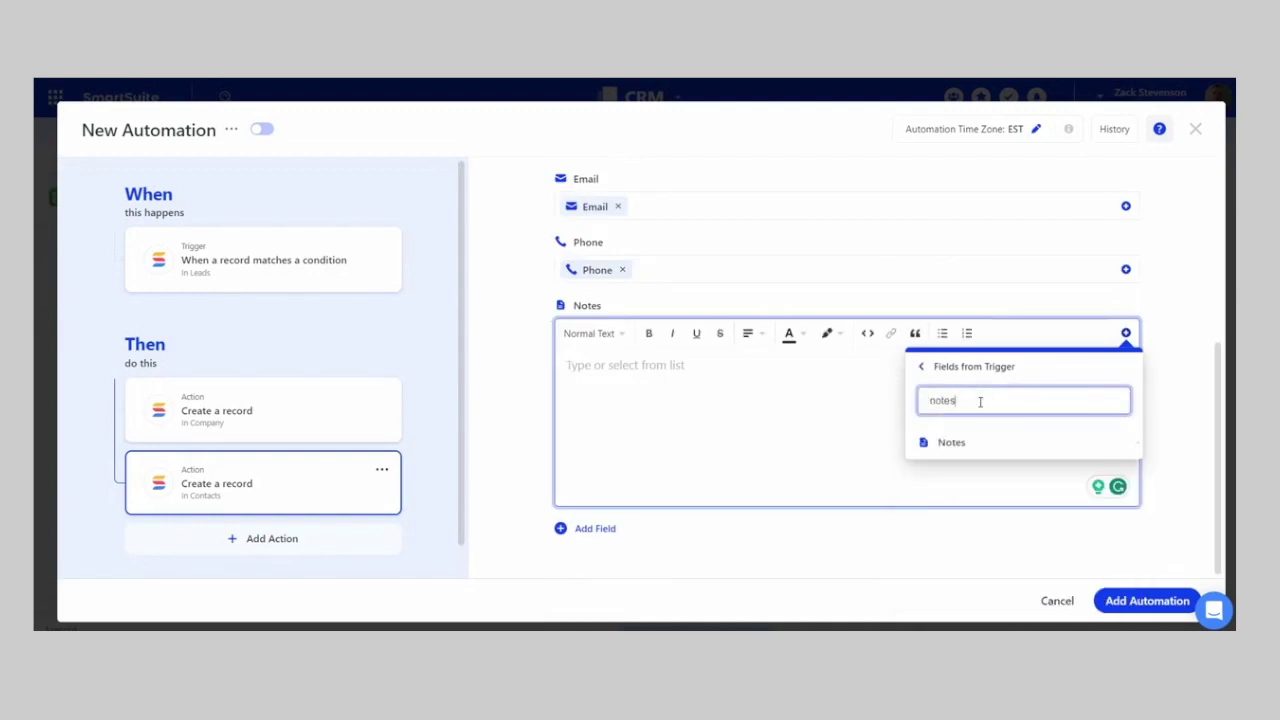
click(958, 443)
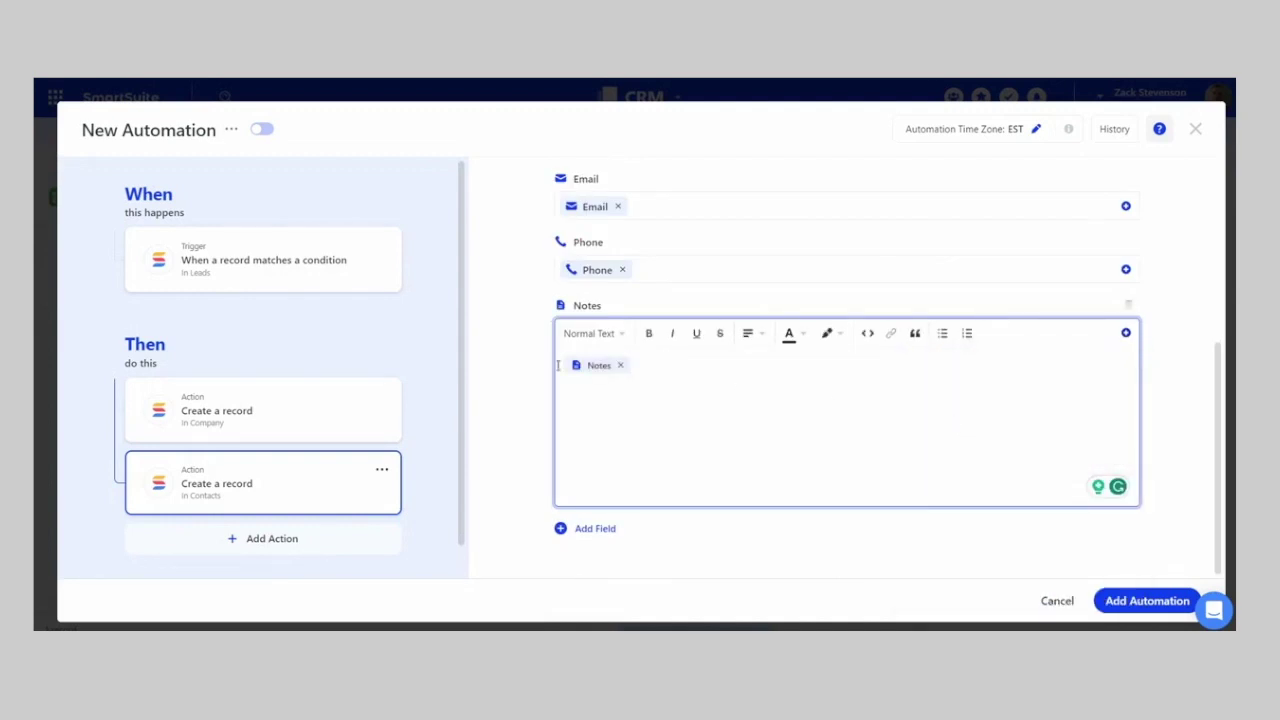
- Add Link to Company, linking the contact to the company by Company Name
click(605, 530)
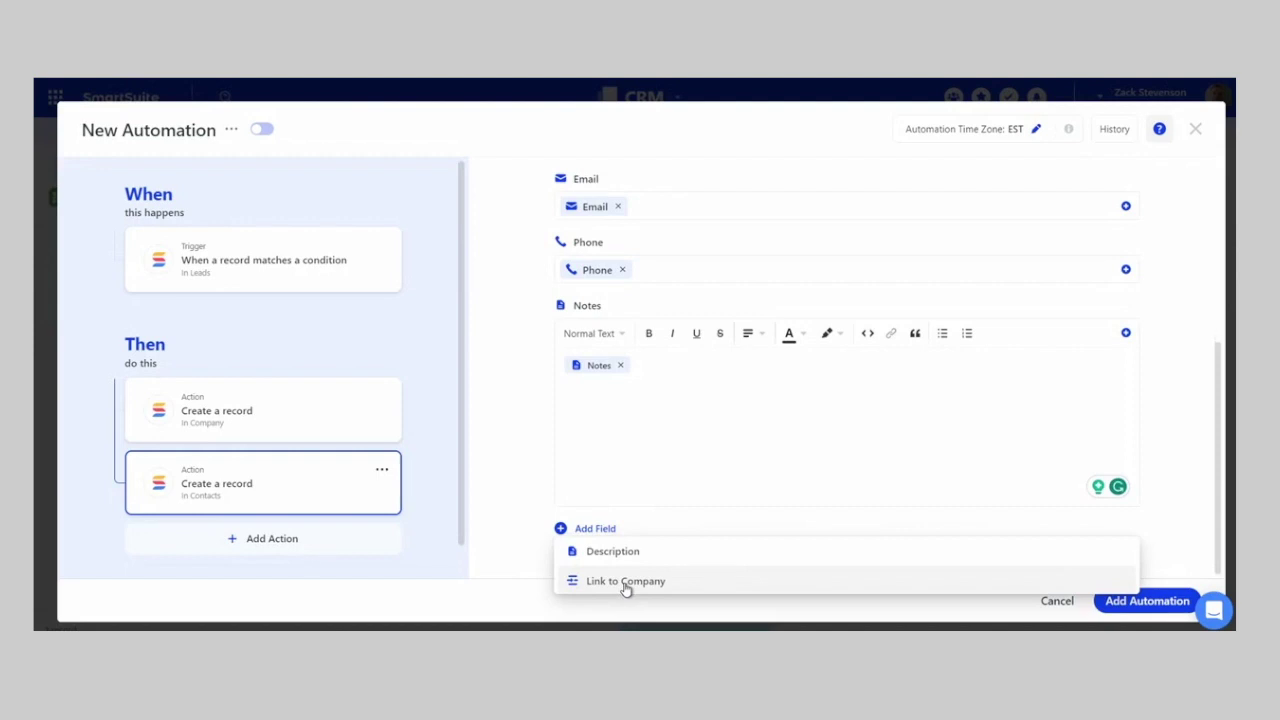
click(625, 584)
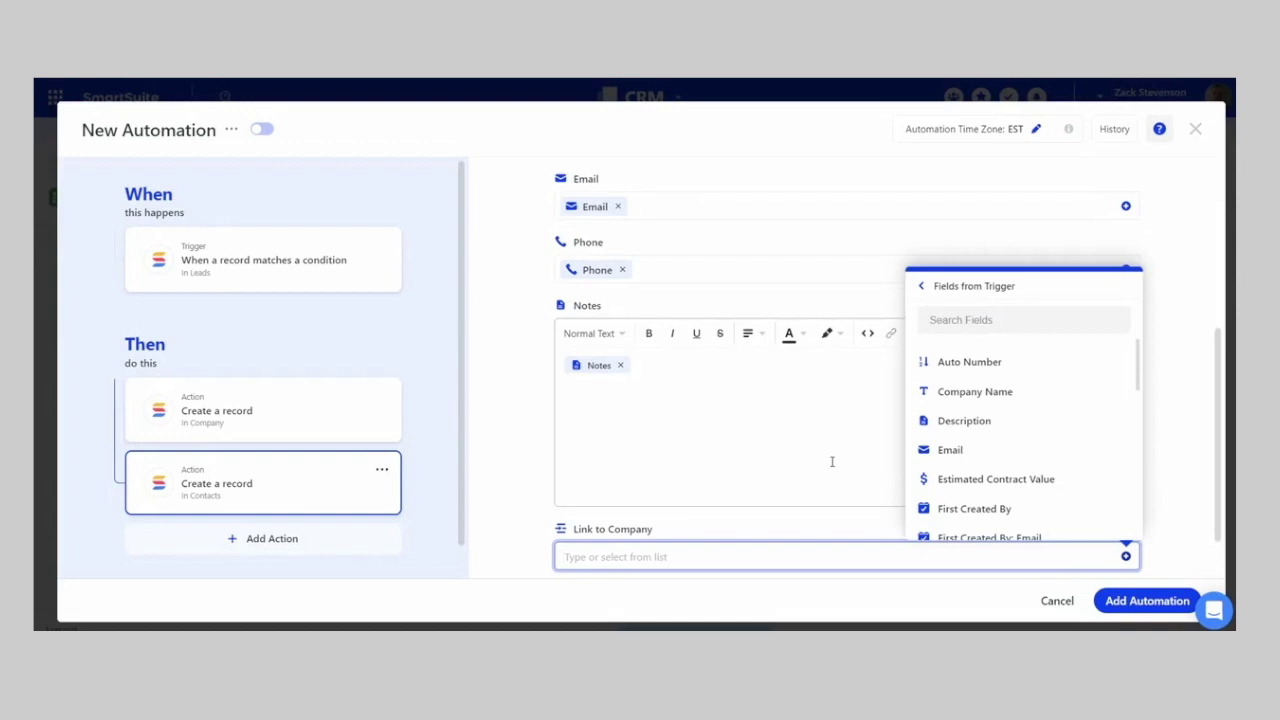
click(971, 392)
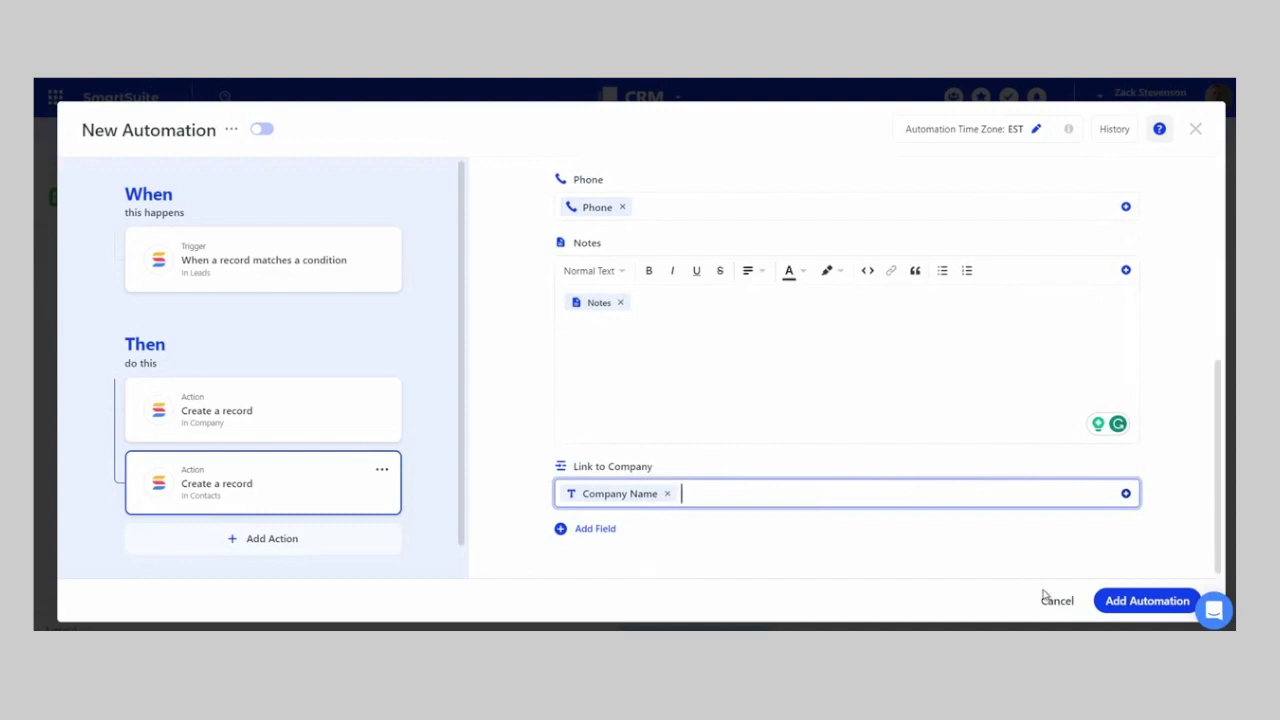
click(195, 132)
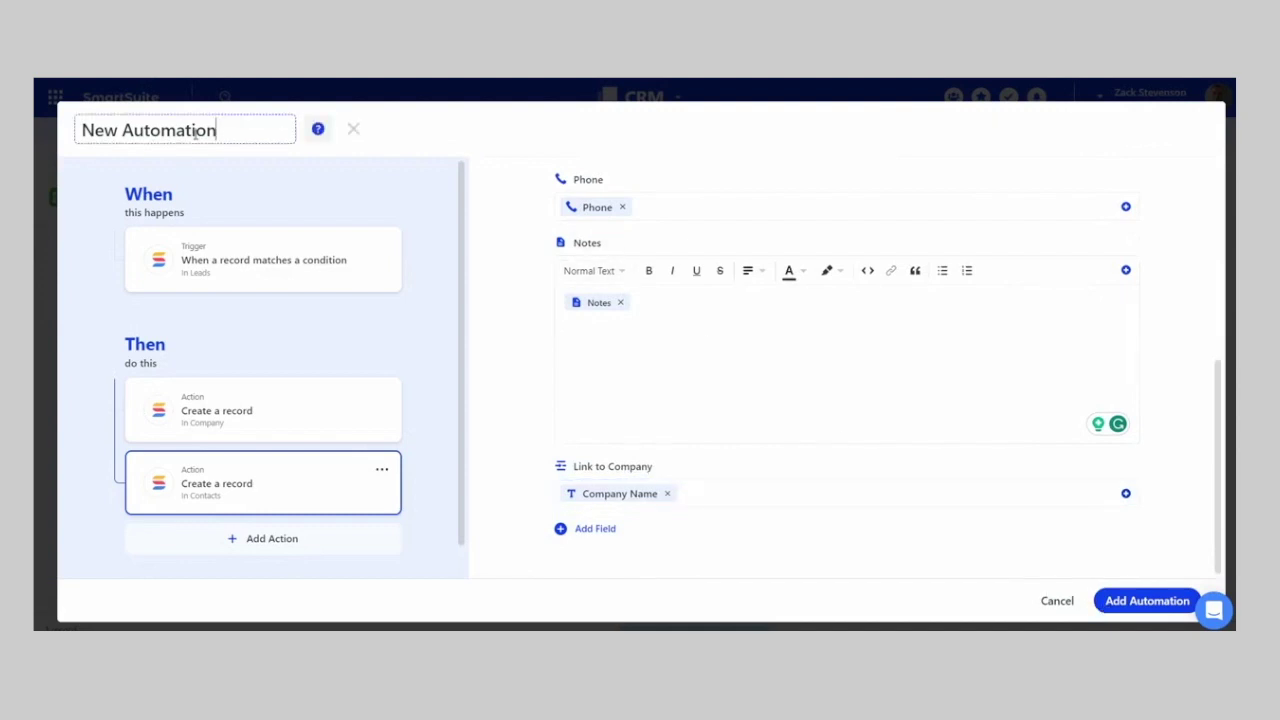
- Rename the automation 'When Client-Won Create Contact & Company', switch it on and save
key(ctrl+a)
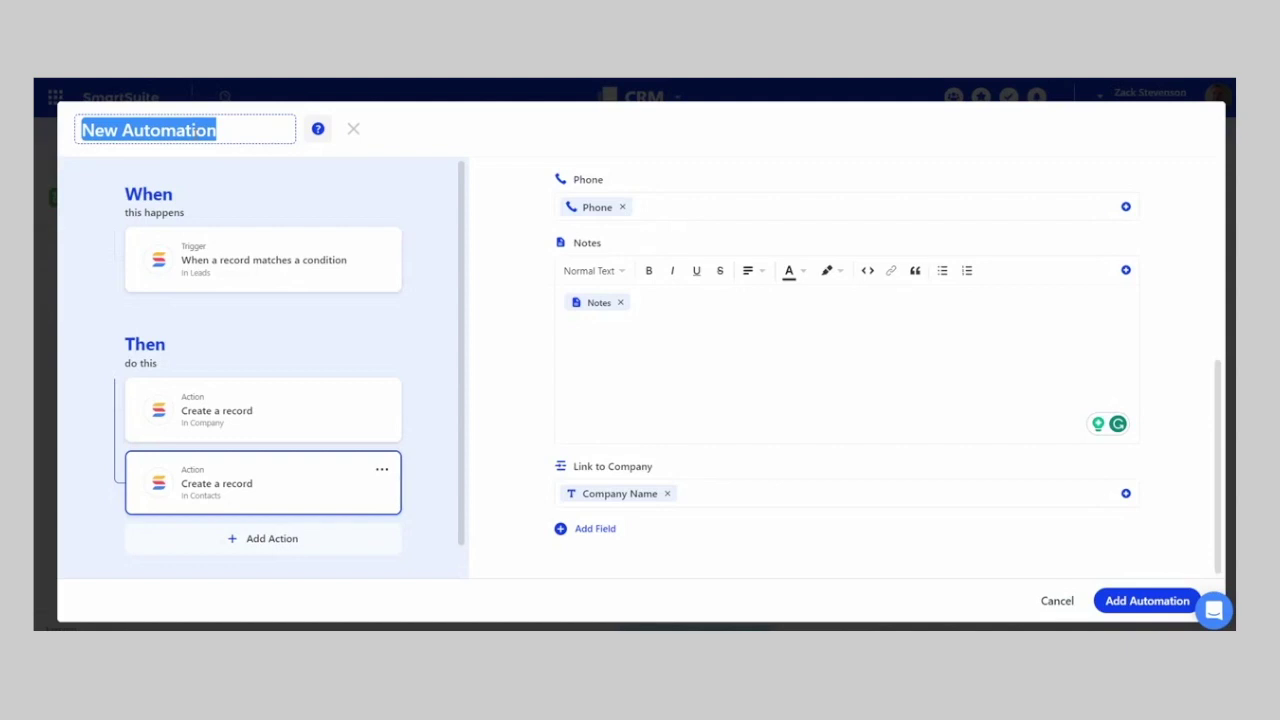
text(When Client-Won Create)
text( Contct)
key(BackSpace)
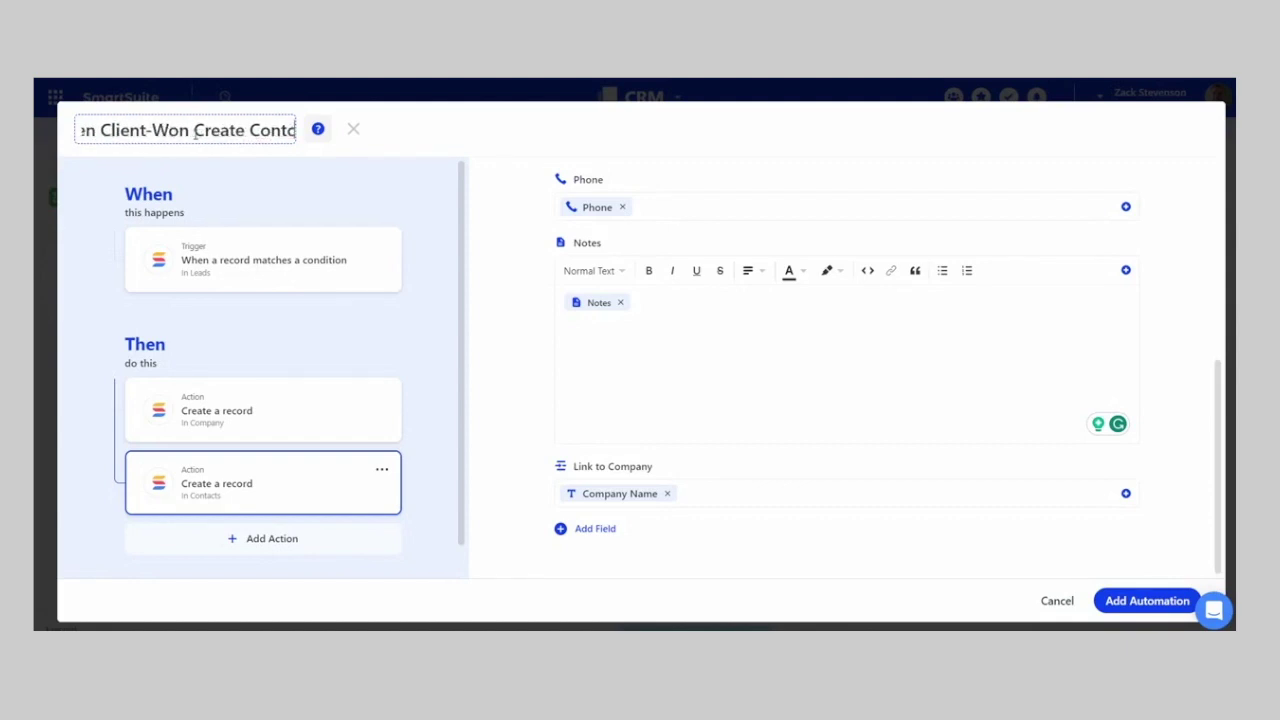
key(BackSpace)
text(act & Company)
key(Return)
click(485, 131)
click(1150, 600)
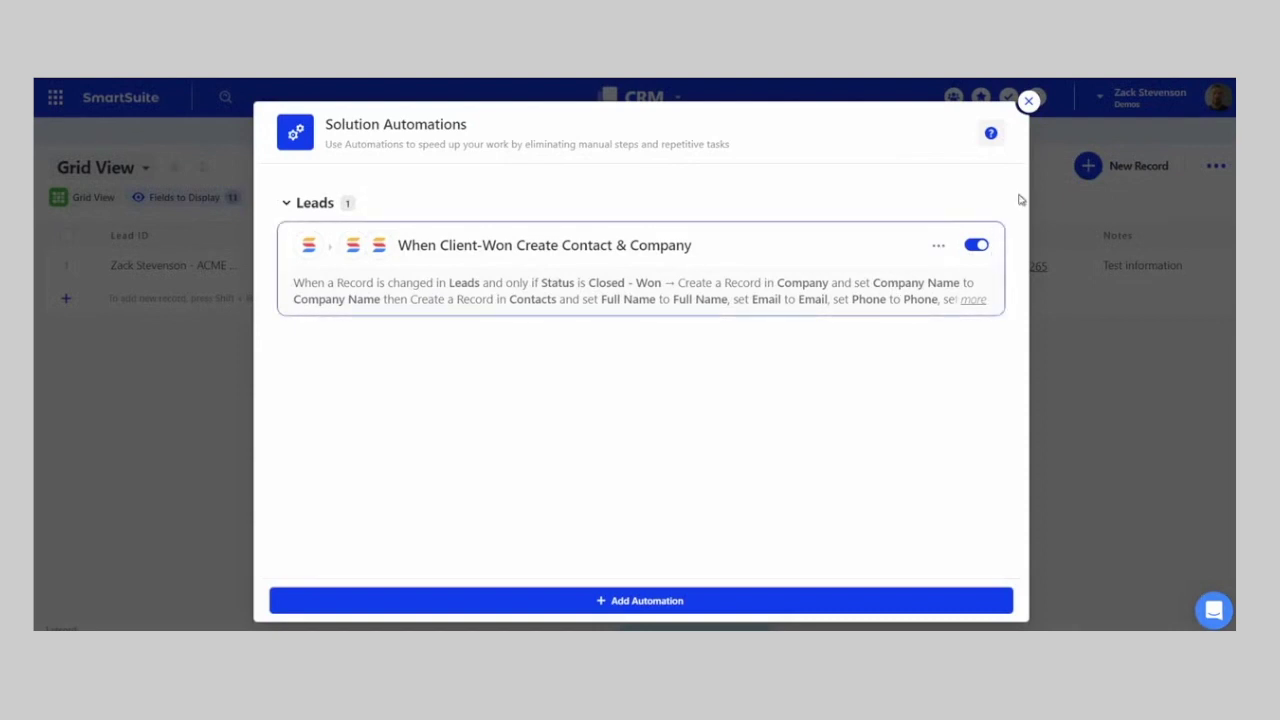
- Set the ACME lead's status to Closed - Won
click(1028, 102)
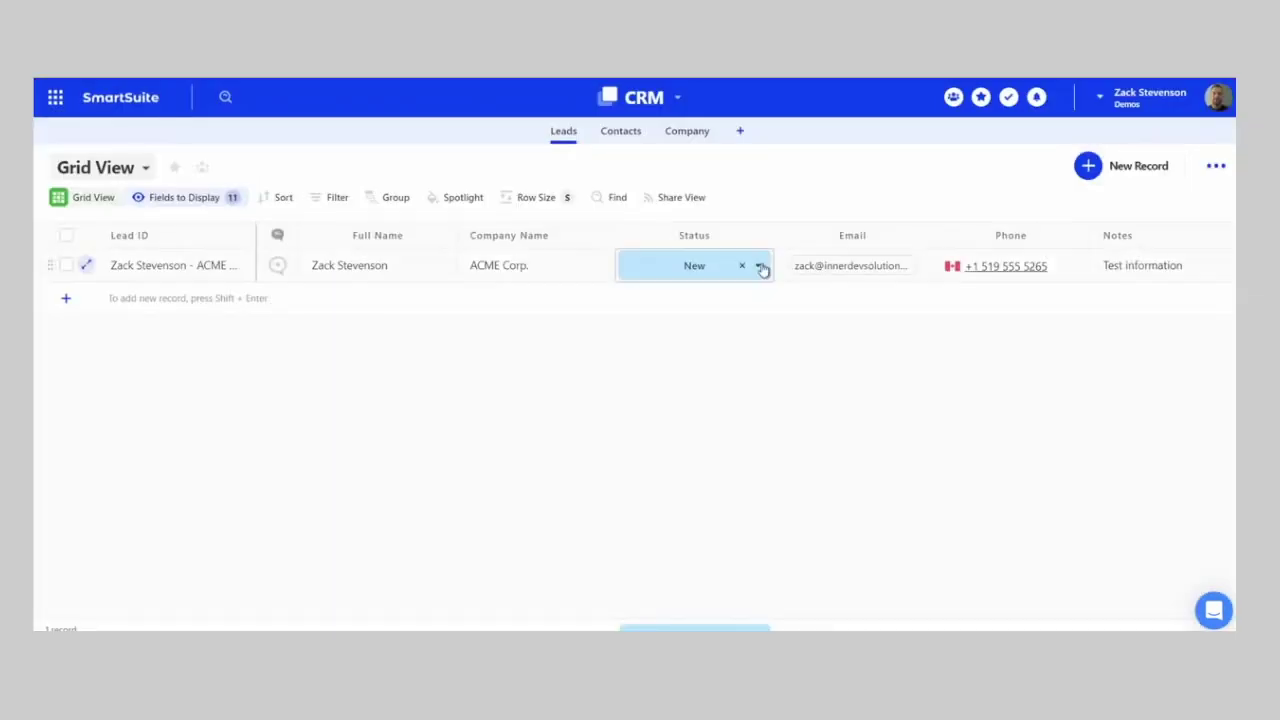
click(760, 268)
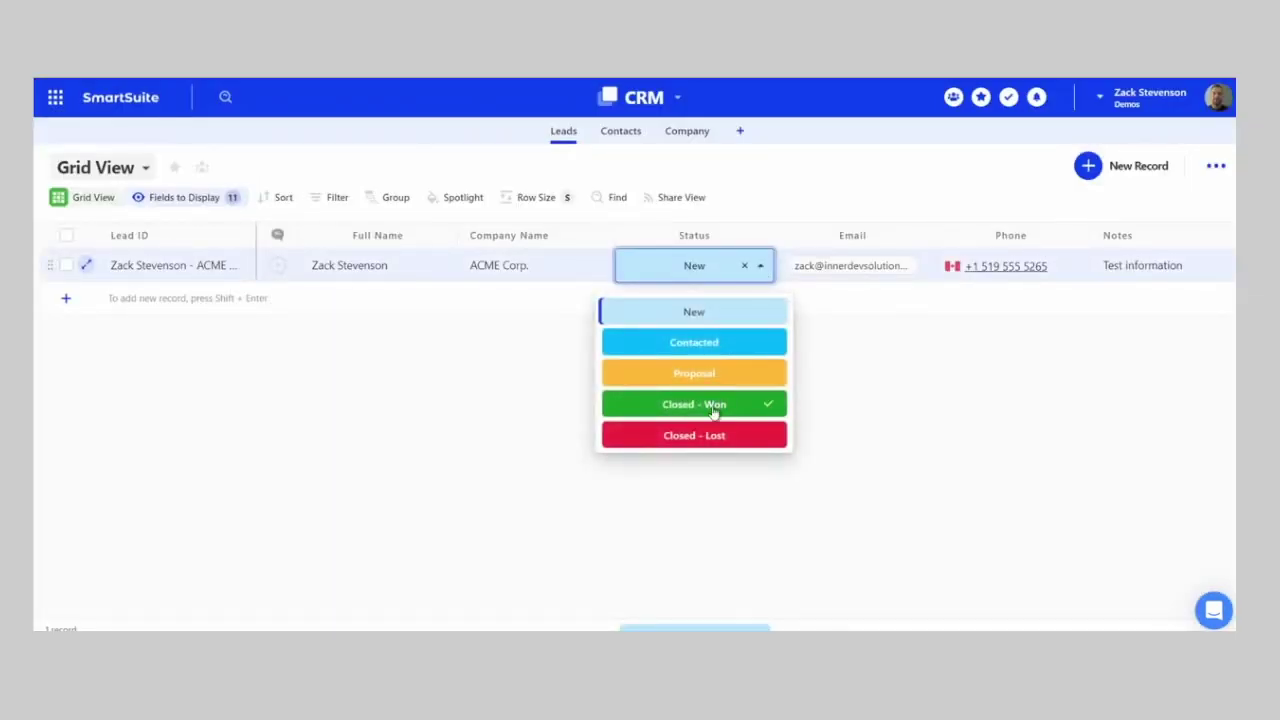
click(714, 410)
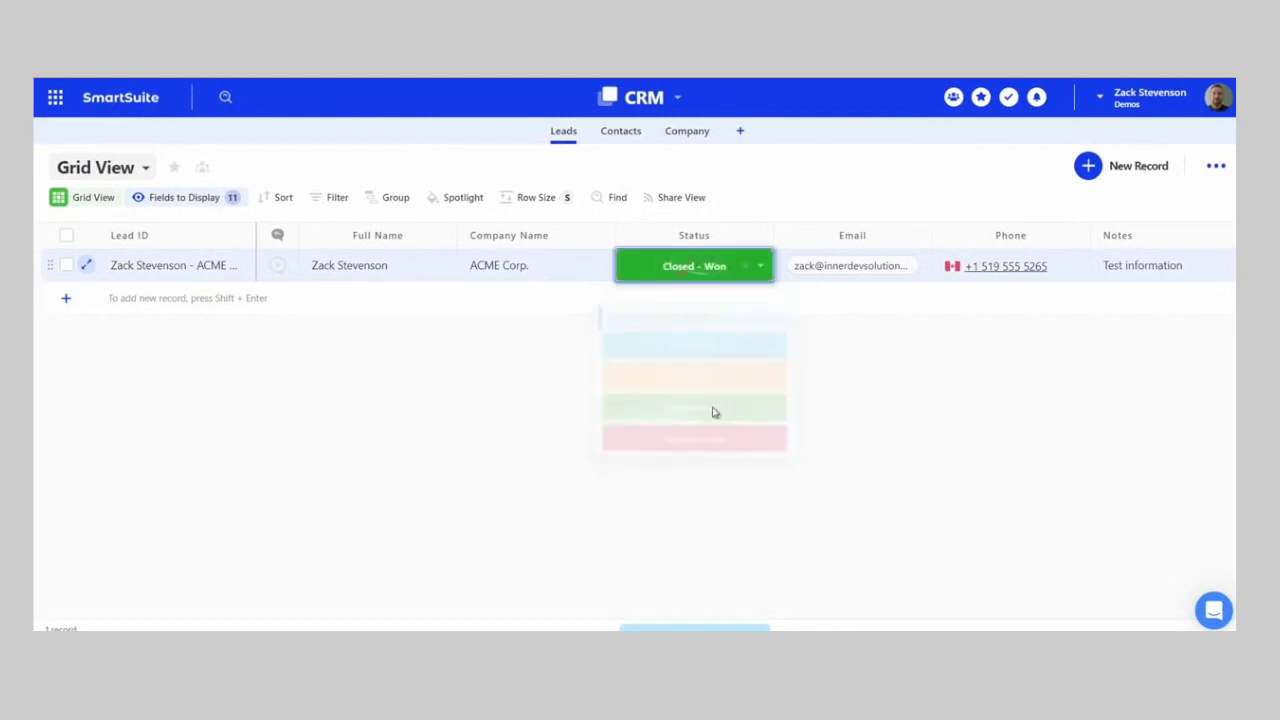
- From the Contacts table, reopen the Closed-Won automation through the CRM solution's Automations
click(612, 143)
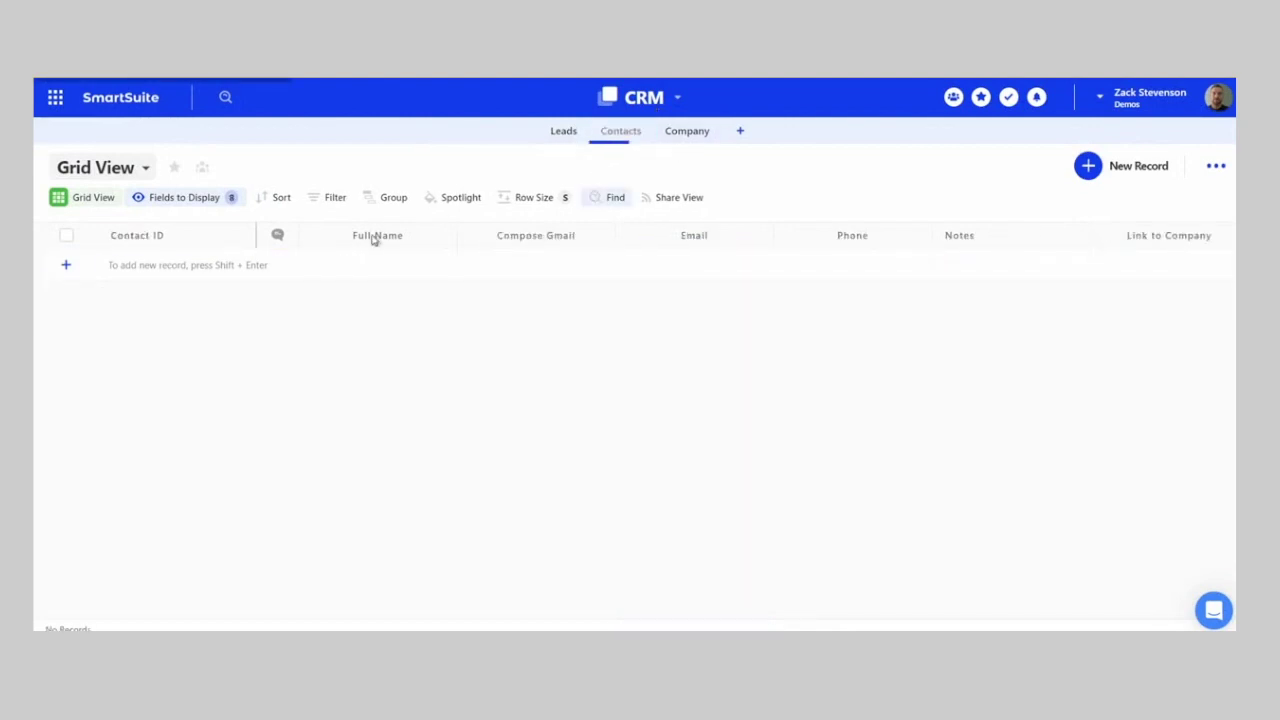
click(676, 98)
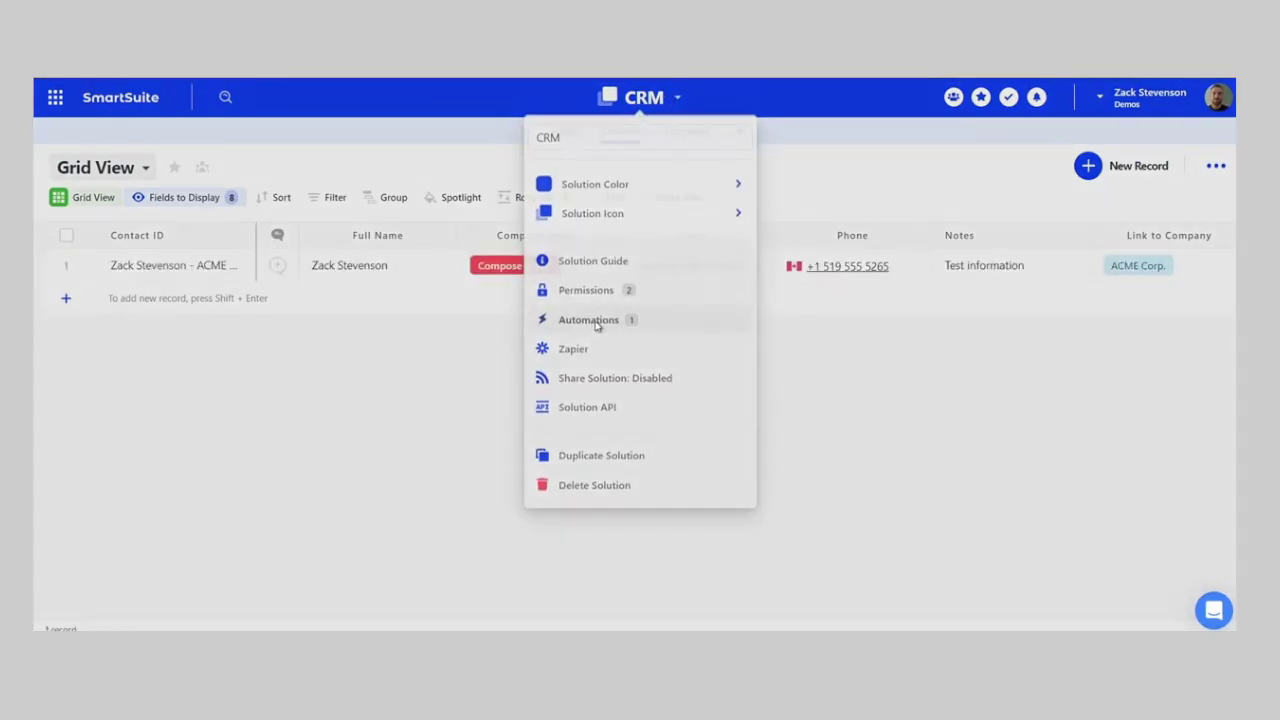
click(592, 324)
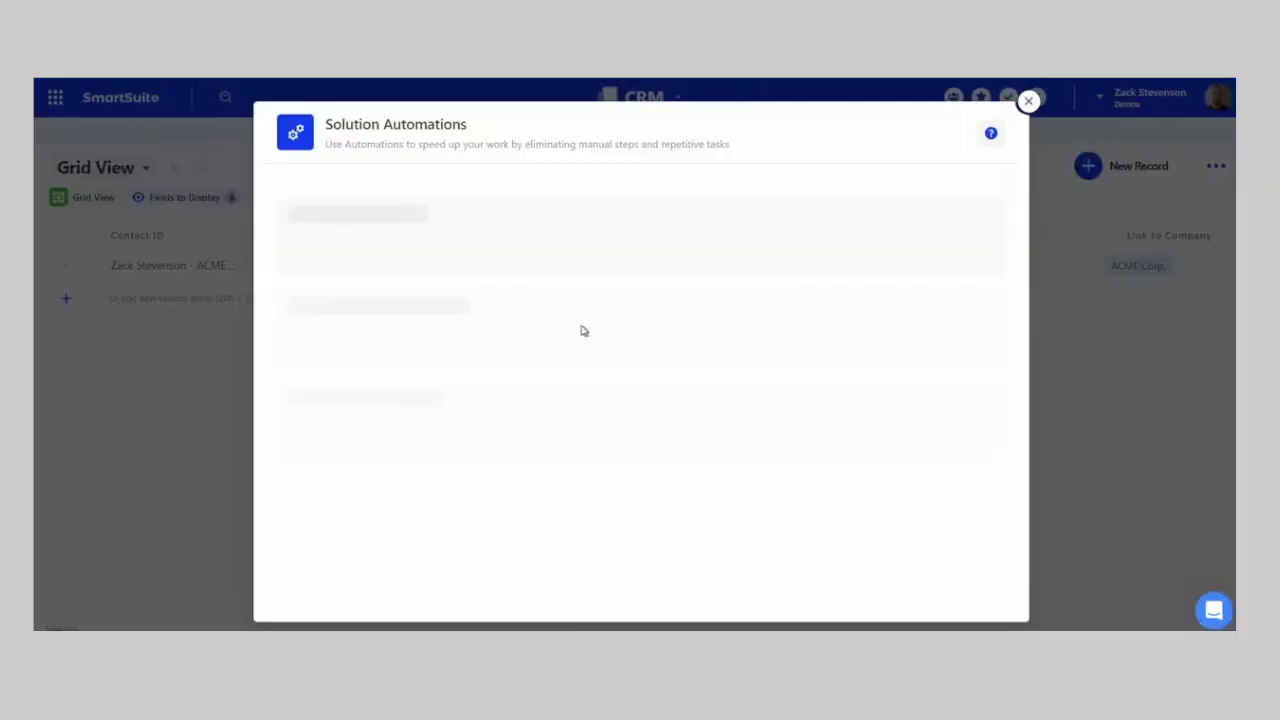
click(1030, 103)
click(676, 99)
click(629, 322)
click(757, 264)
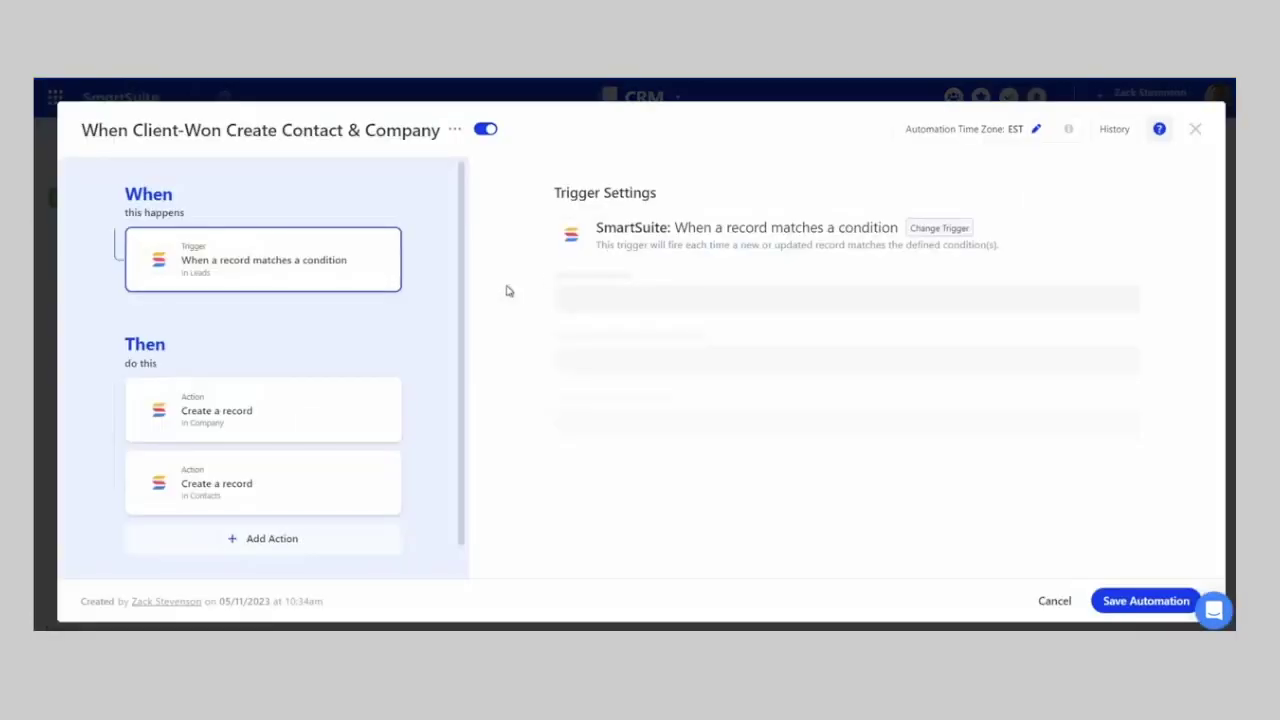
- Inspect the successful run's details, including the company-creation and trigger step inputs, then close the editor
click(1116, 130)
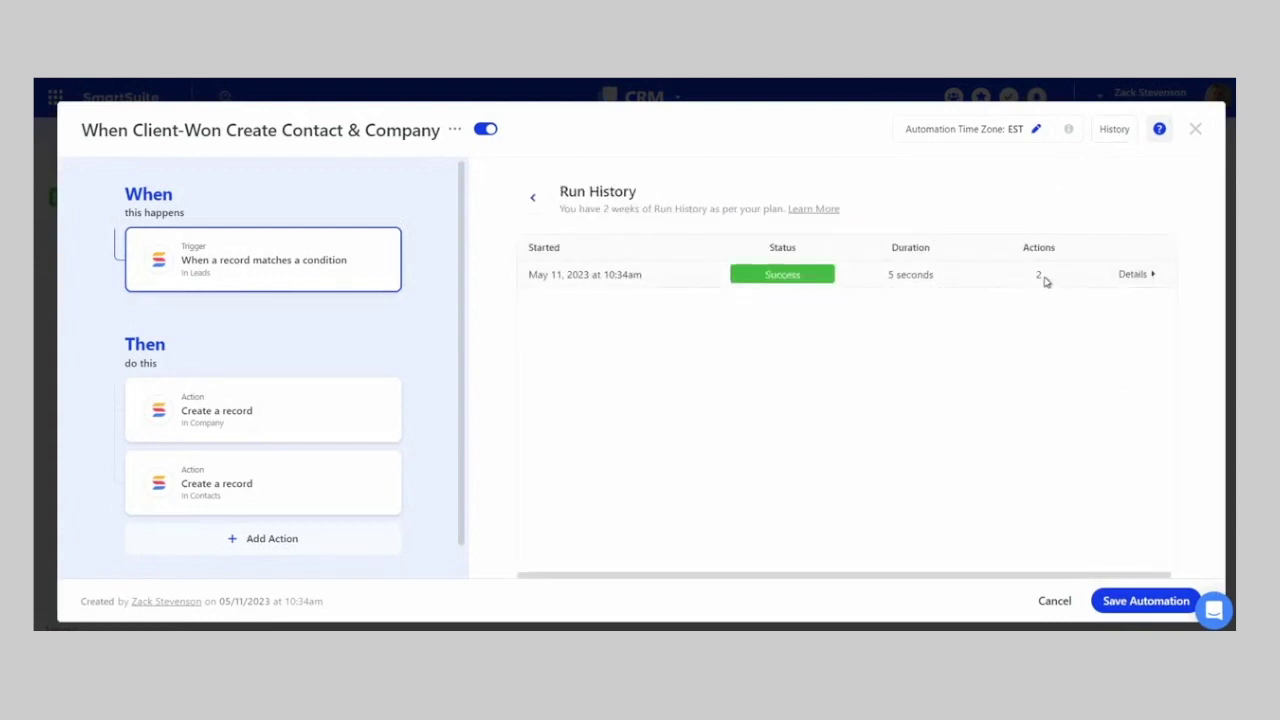
click(1134, 274)
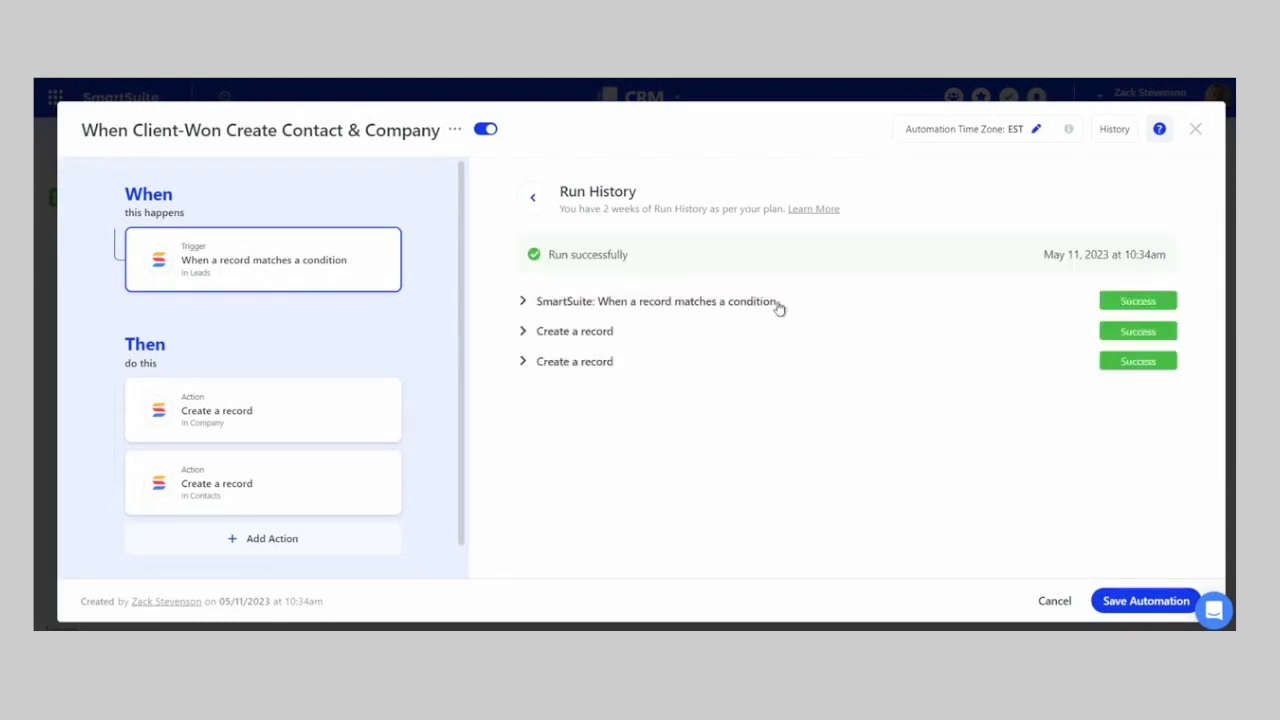
click(570, 334)
click(576, 368)
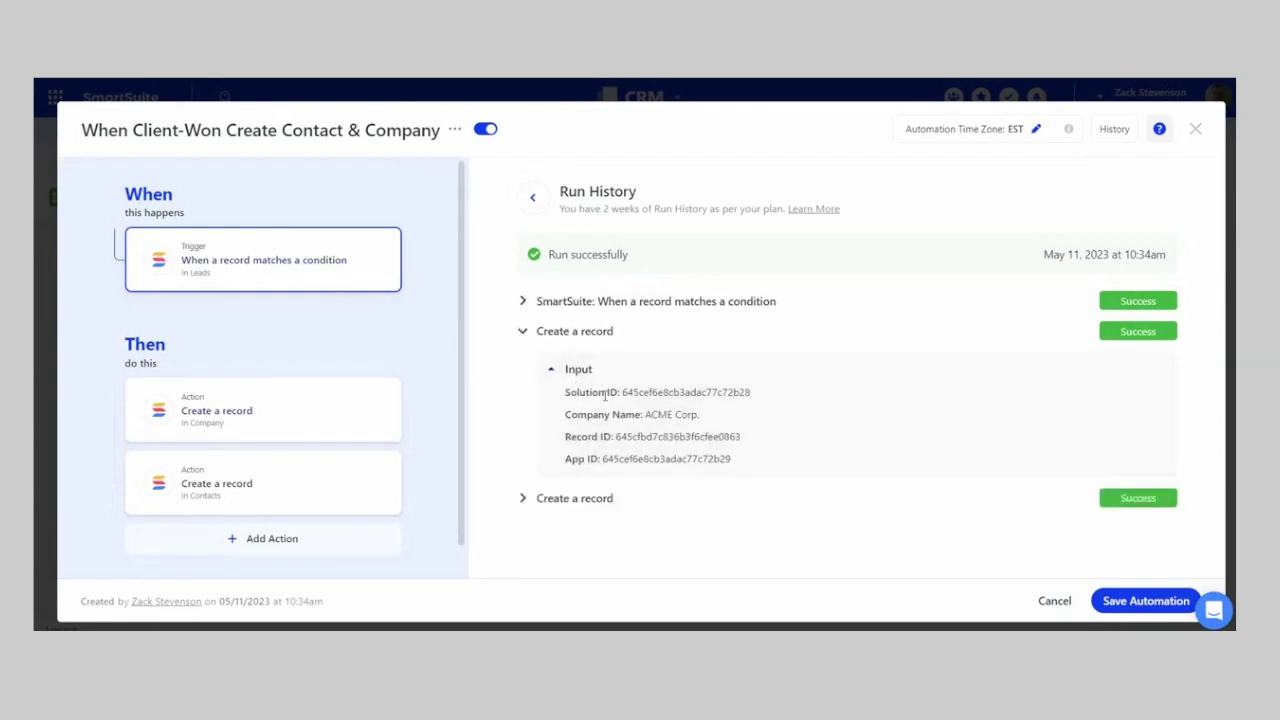
click(582, 304)
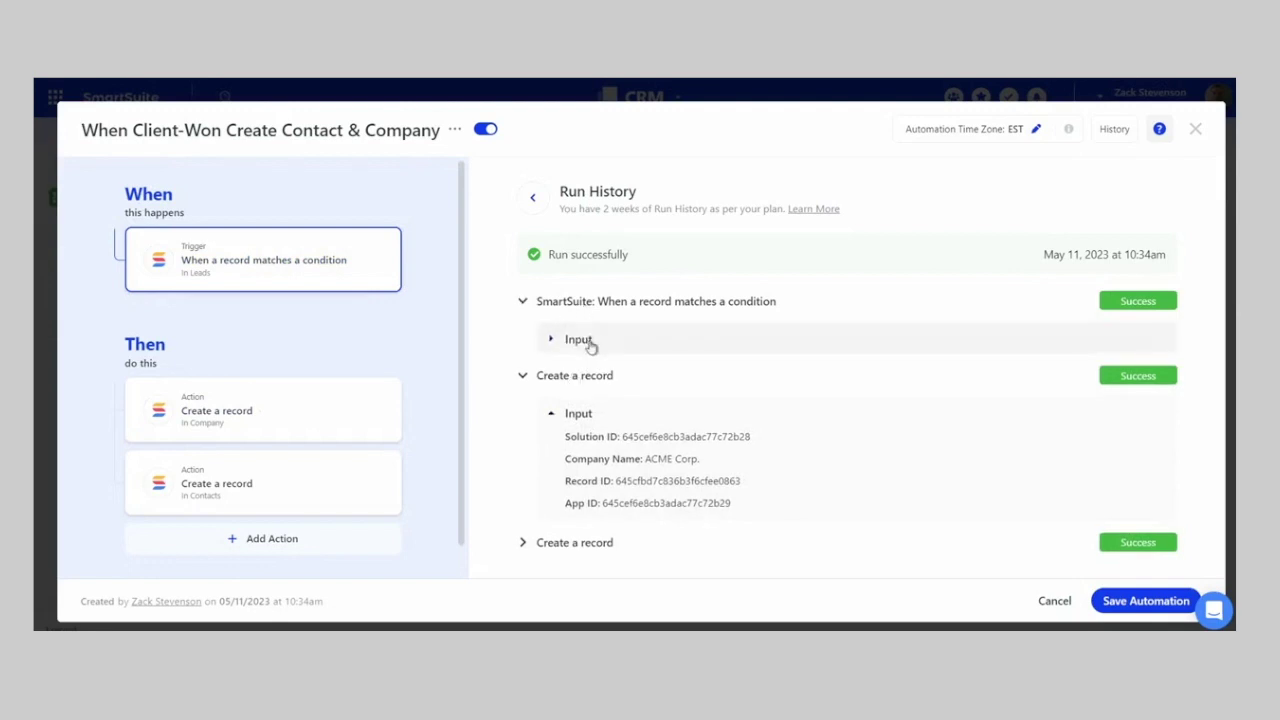
click(588, 343)
scroll(577, 288, down, 1)
scroll(850, 363, down, 1)
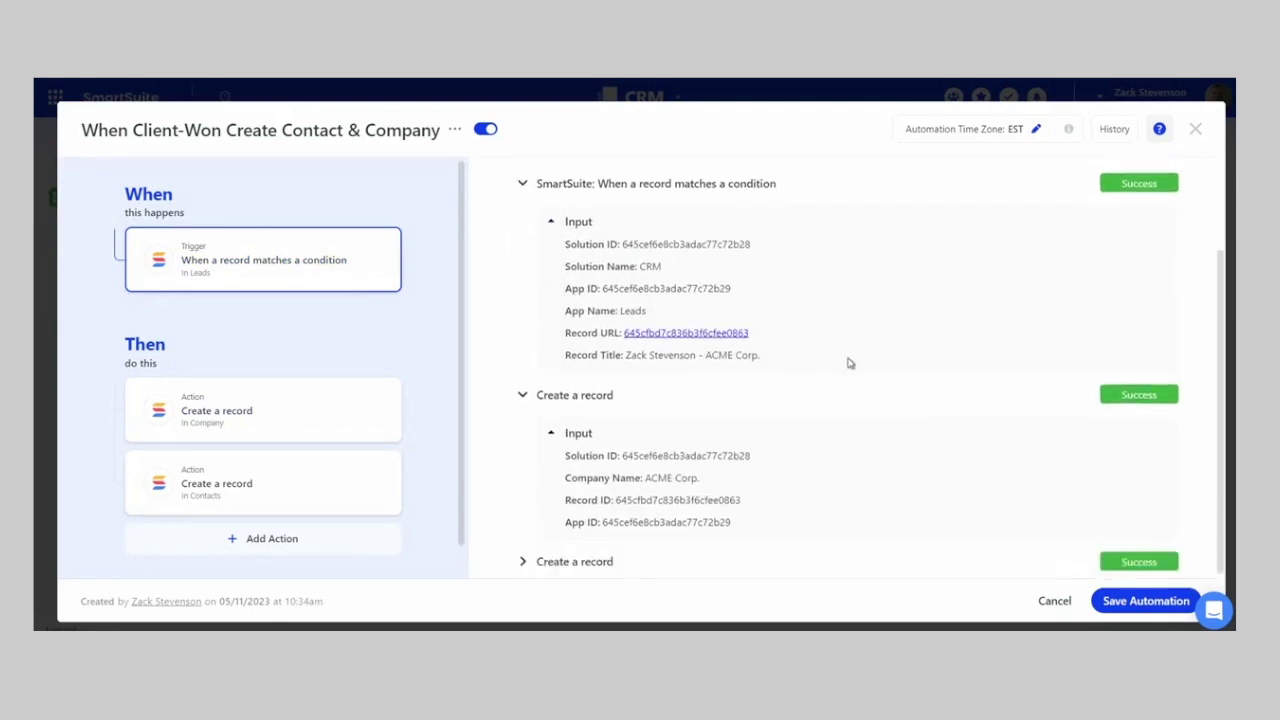
click(1195, 128)
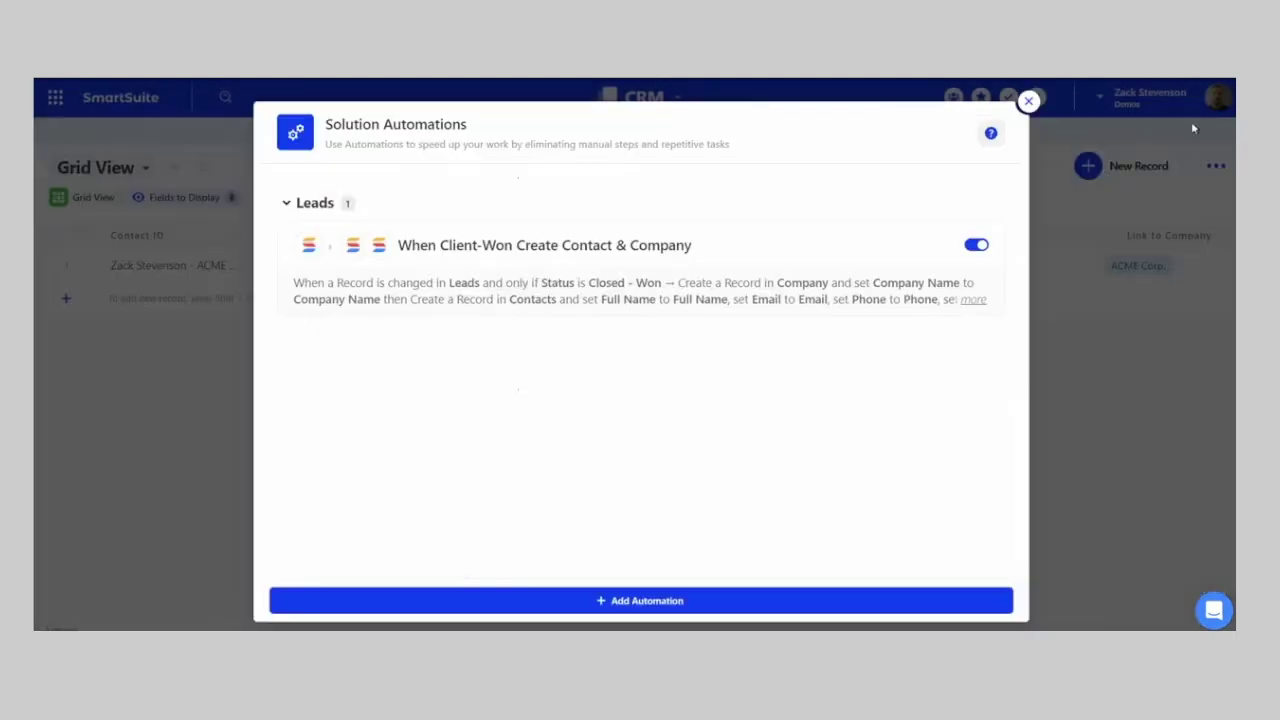
- Close the automations list, scroll the Contacts grid right, and switch to the Company table
click(1028, 104)
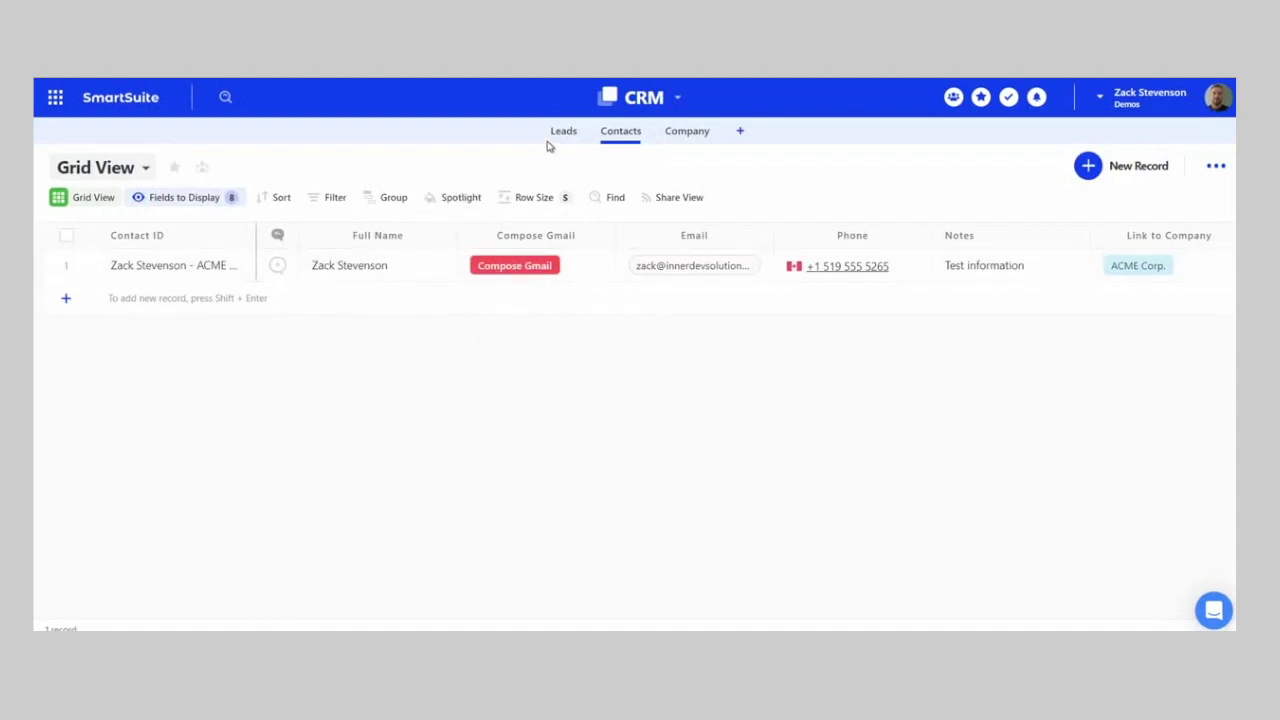
scroll(966, 309, right, 2)
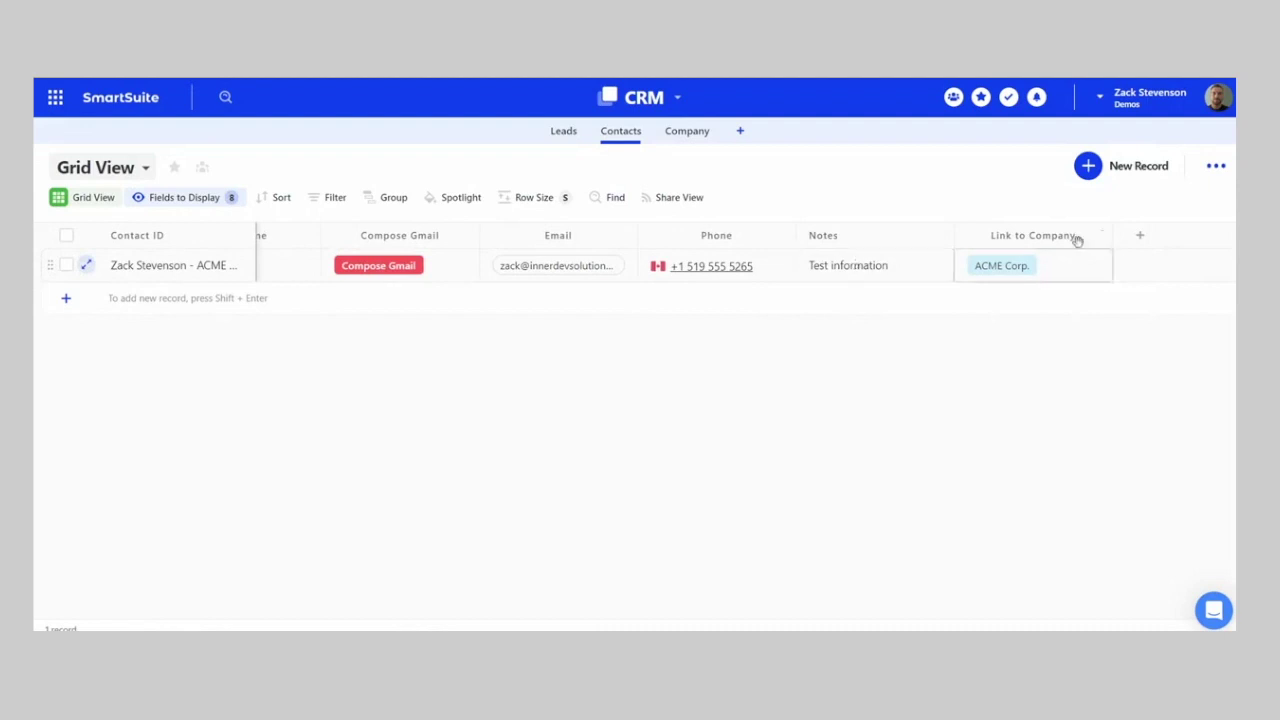
click(687, 131)
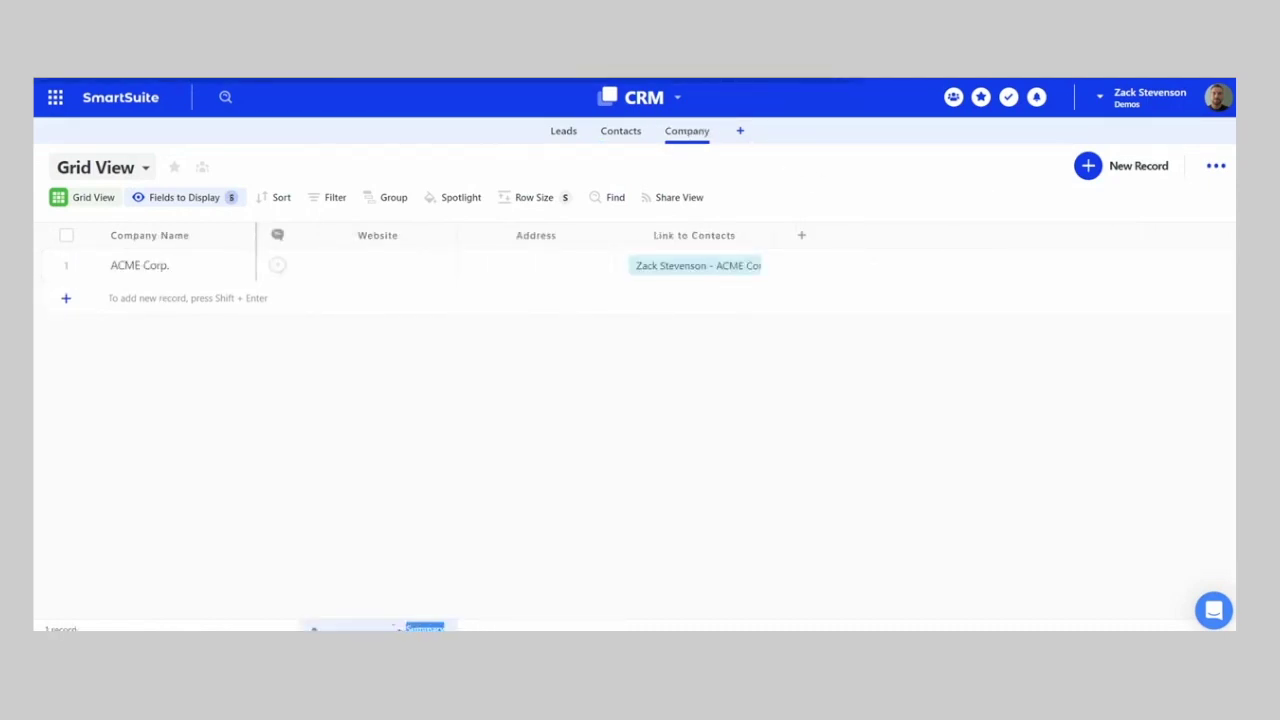
- Give ACME Corp. the Toronto '55 ma…' address suggestion, check it on the map, return to Contacts
click(527, 270)
click(530, 265)
text(55 ma)
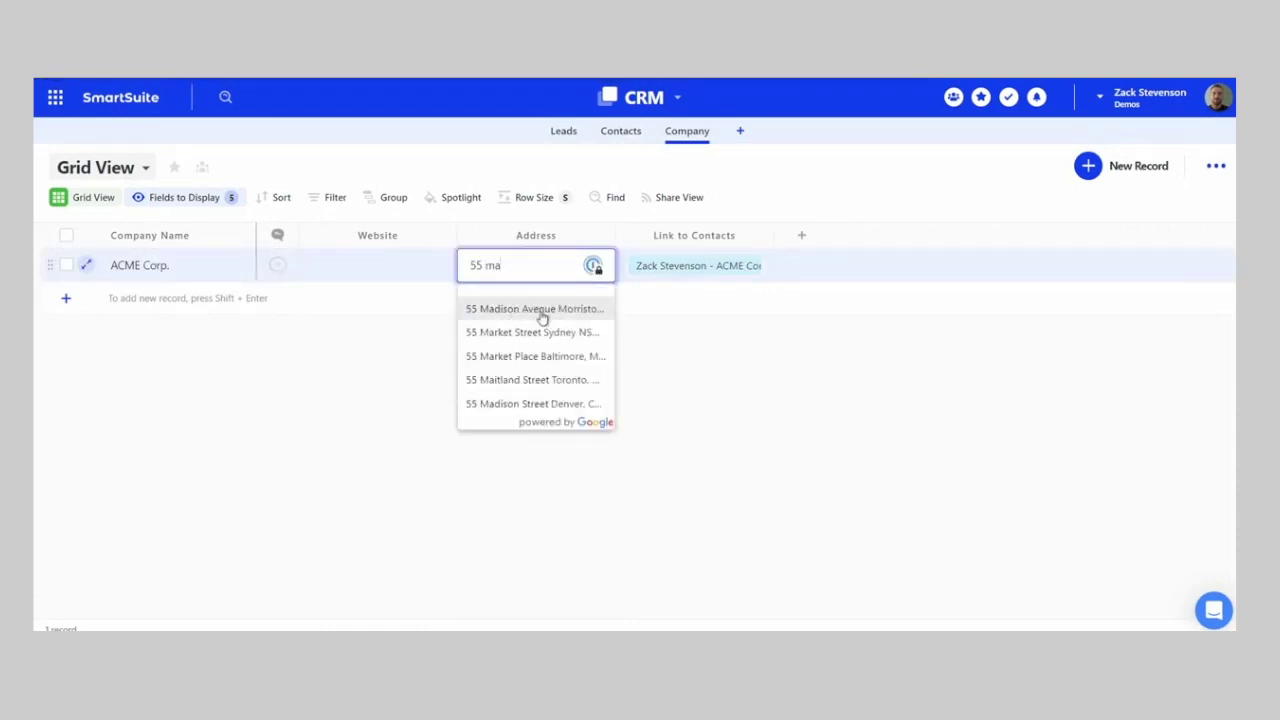
click(557, 380)
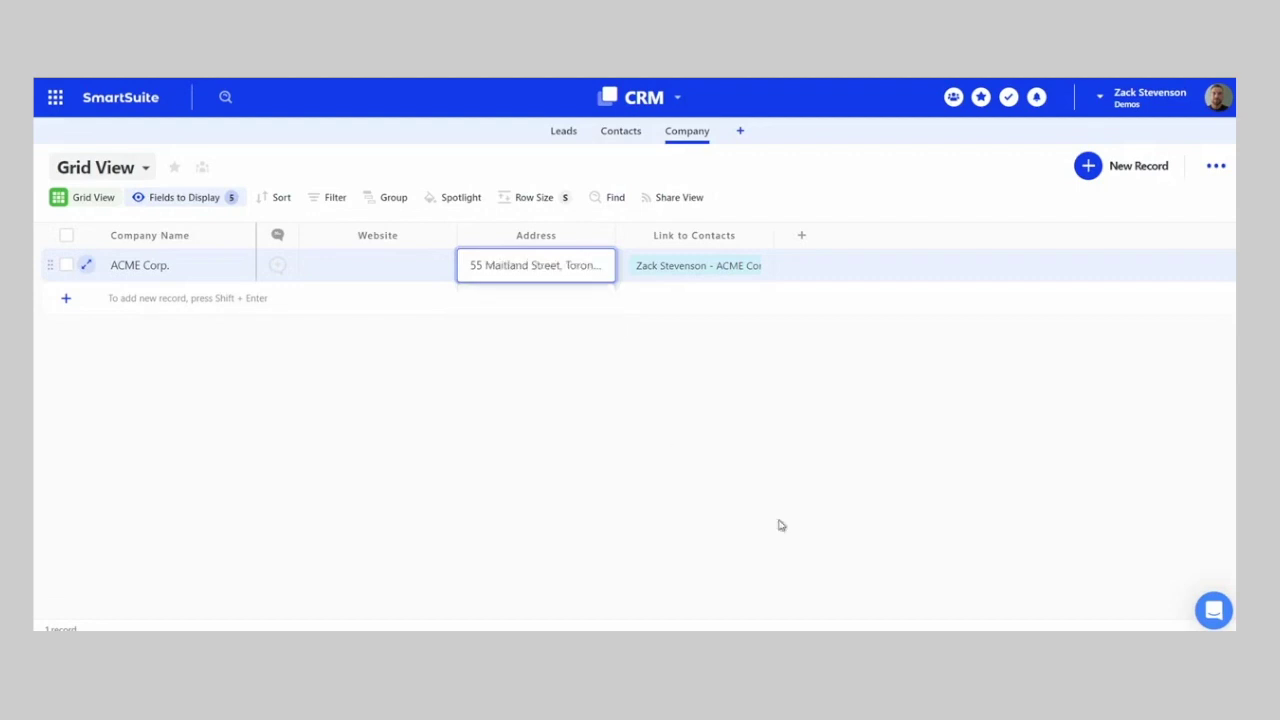
click(551, 456)
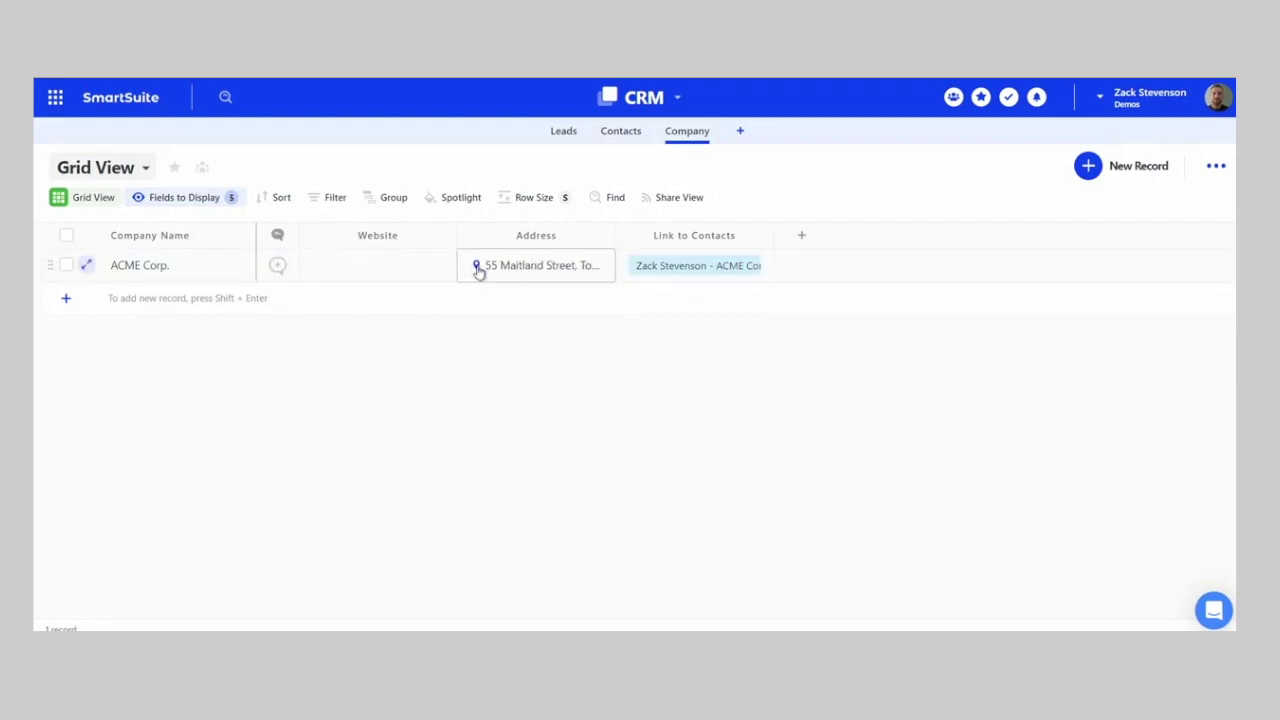
click(477, 267)
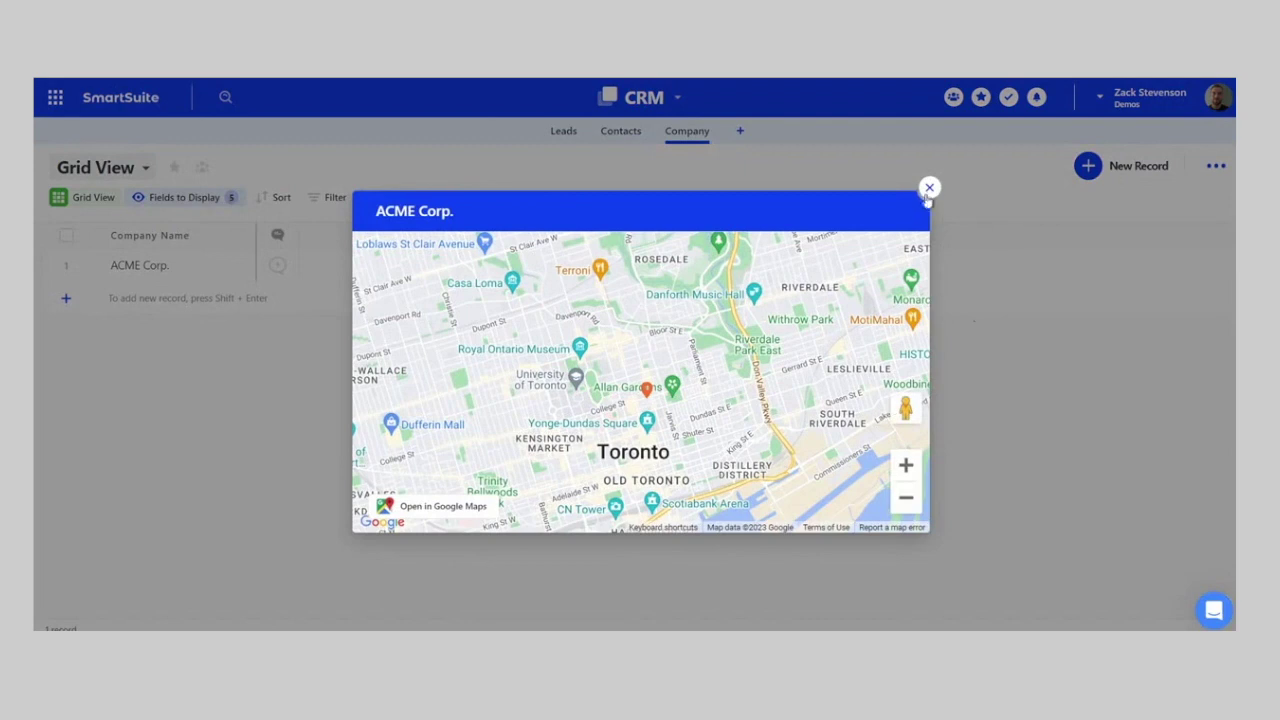
click(929, 187)
click(624, 132)
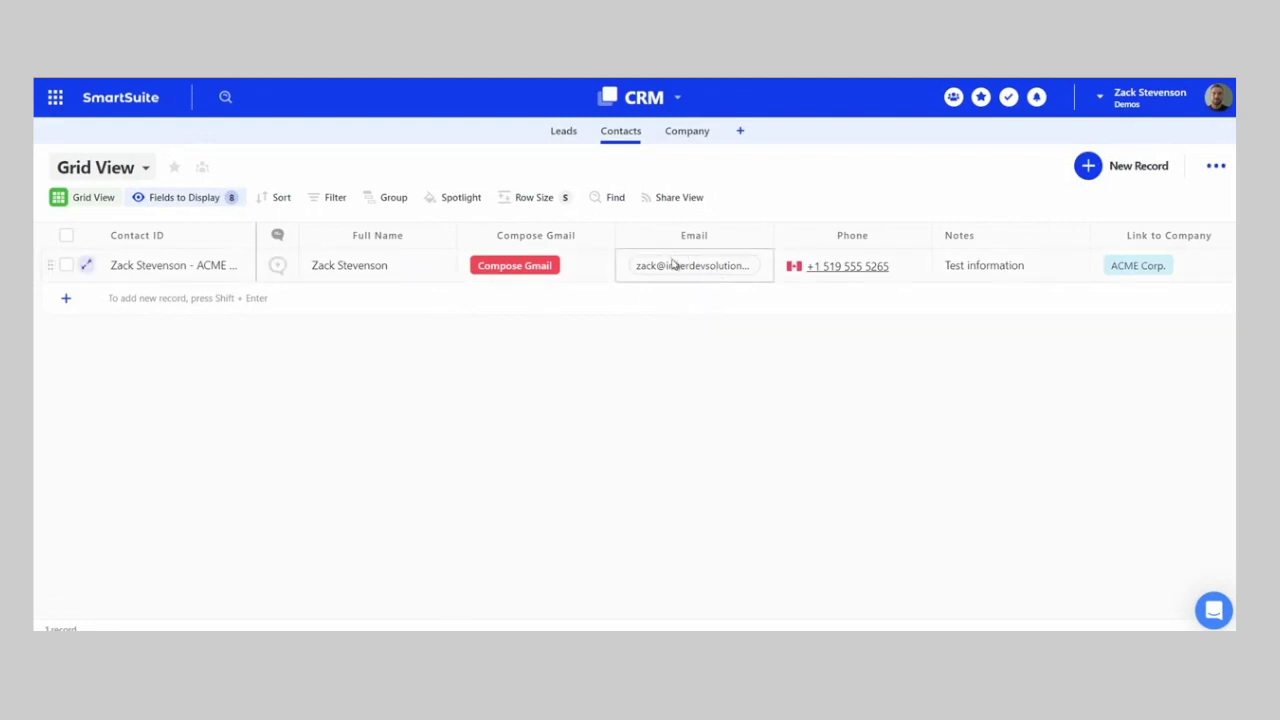
- Start a Compose Gmail draft to the contact, discard it, and narrow the Compose Gmail column
click(535, 270)
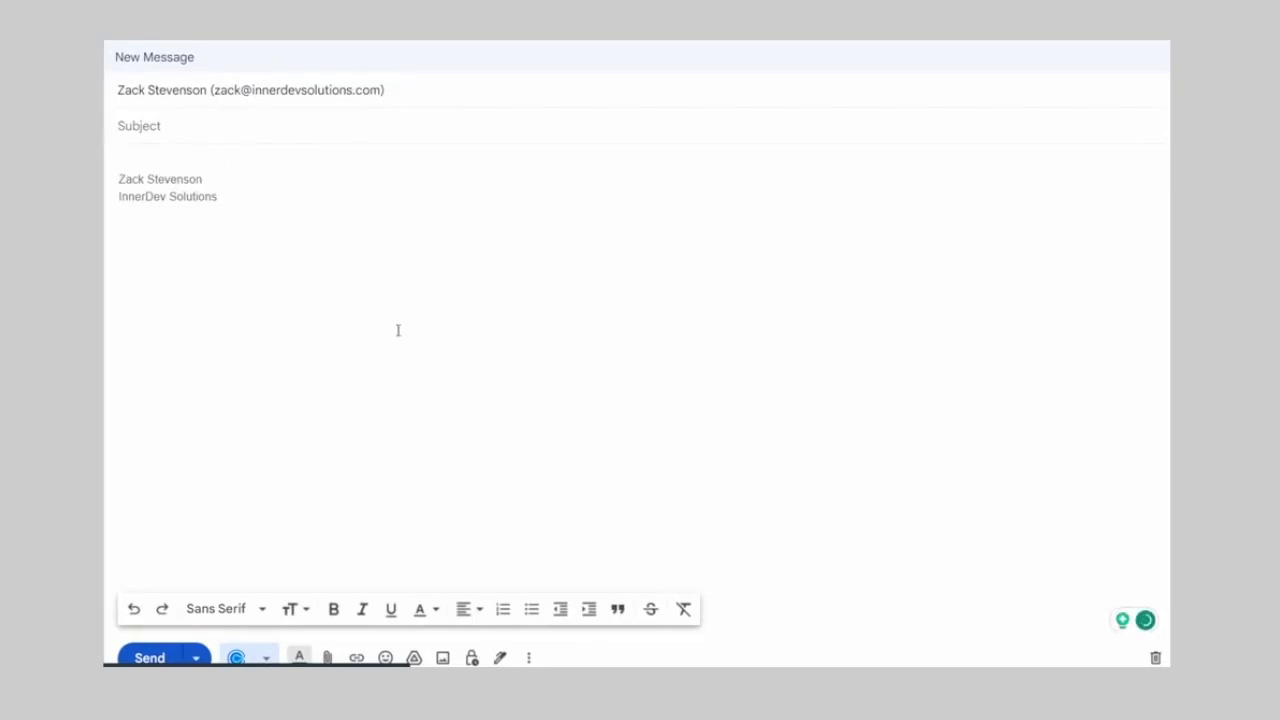
click(1155, 658)
click(727, 133)
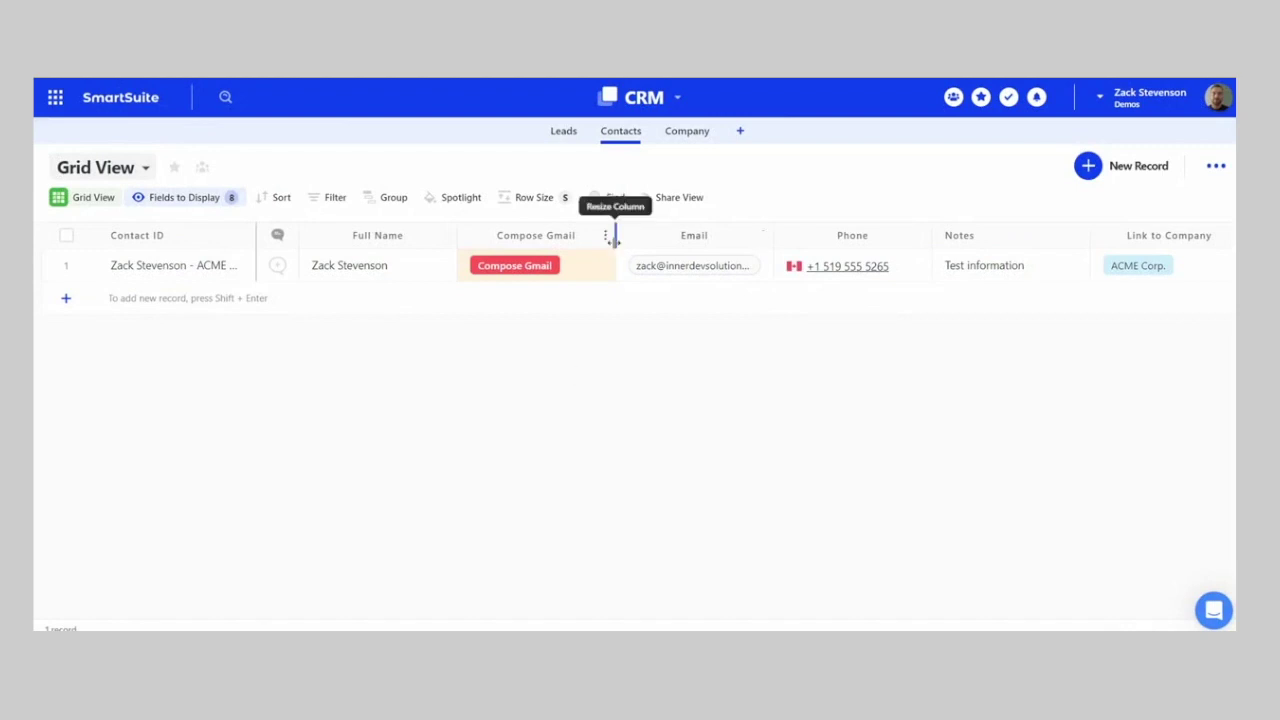
drag(612, 235, 599, 235)
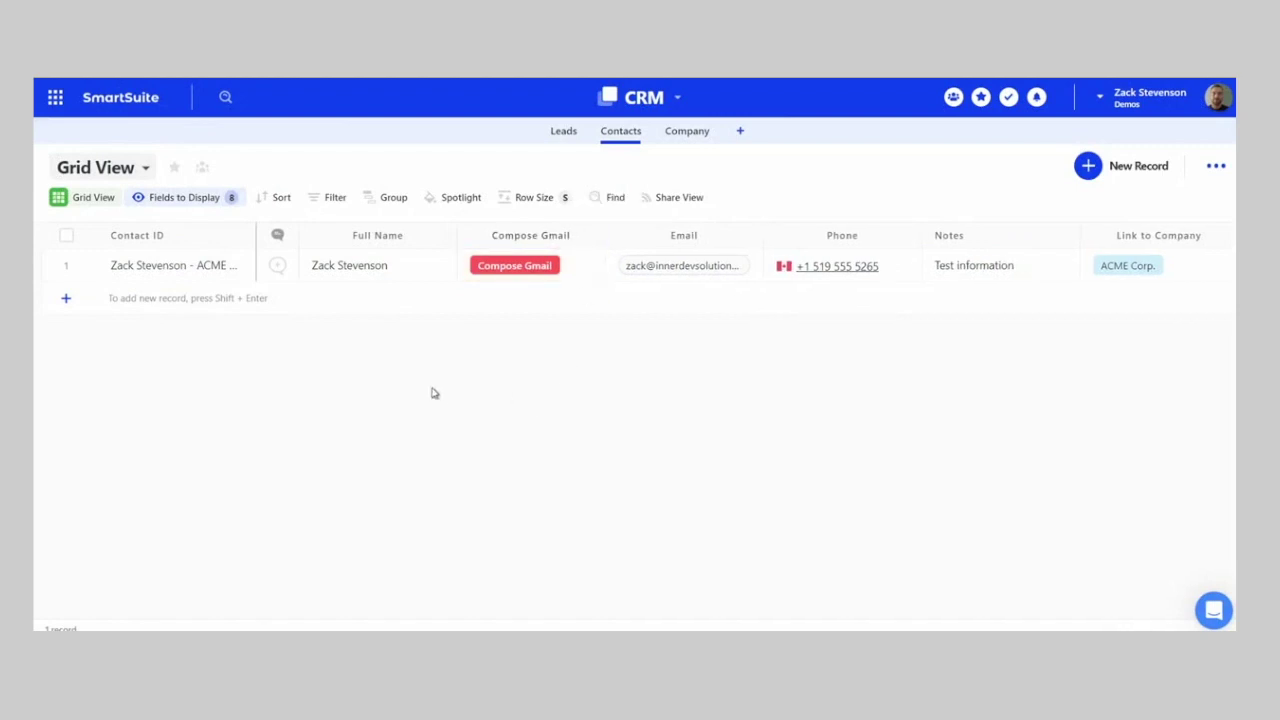